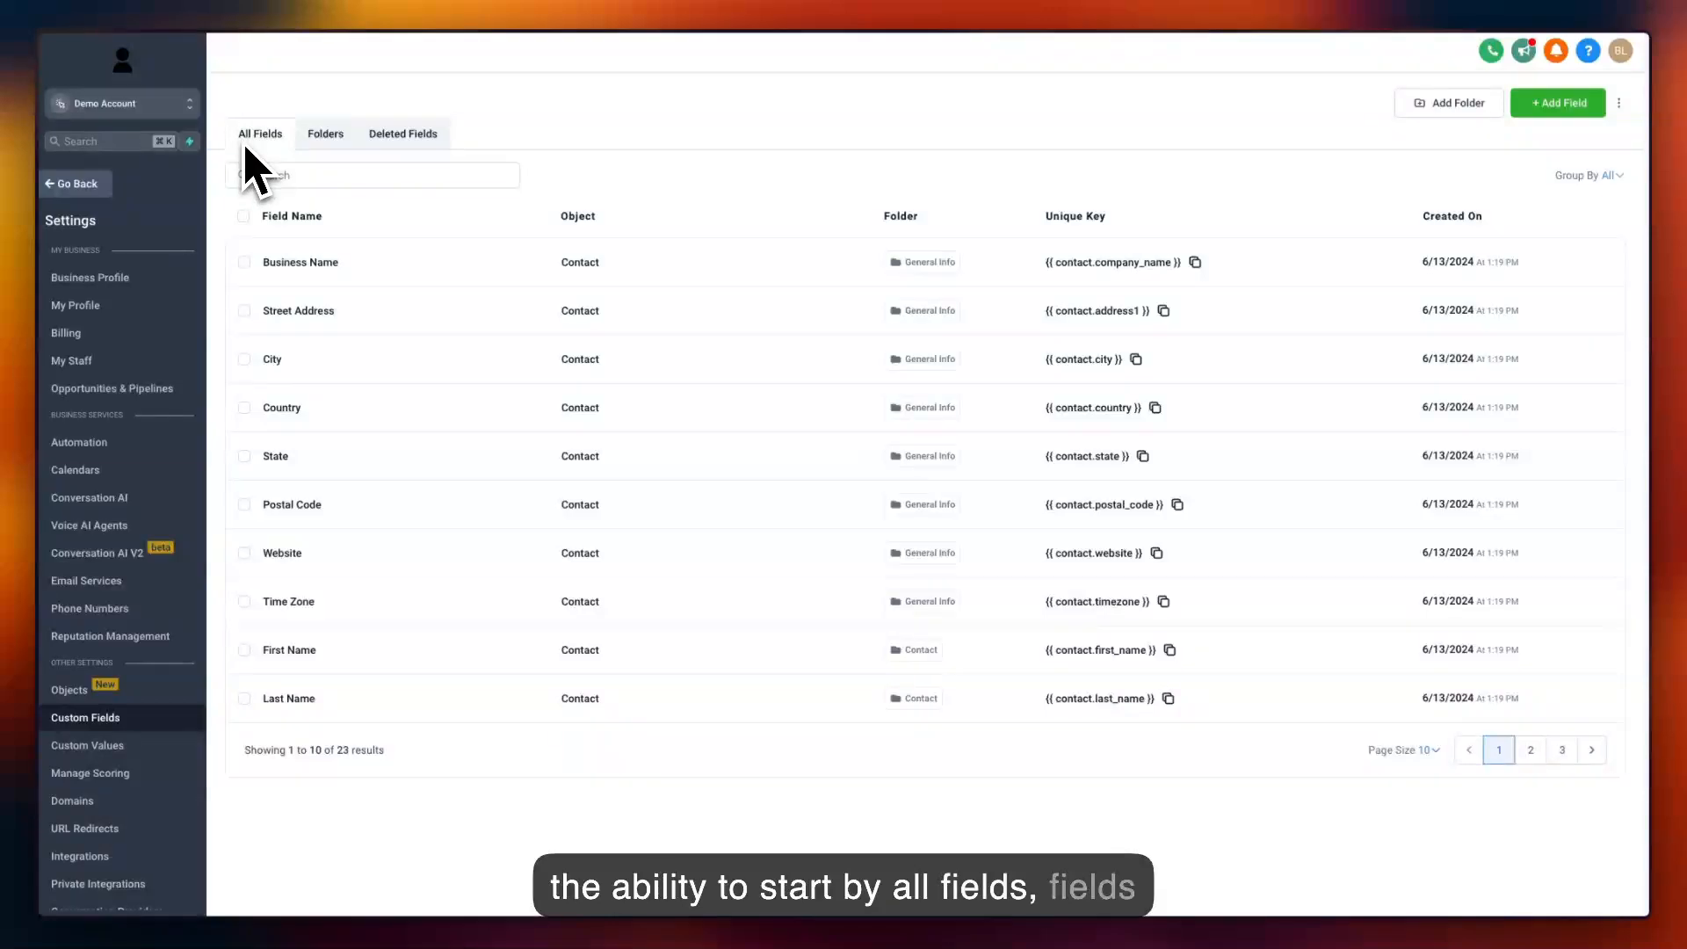
View the custom field folders and the deleted fields, ending on the list of all fields.
left_click(324, 137)
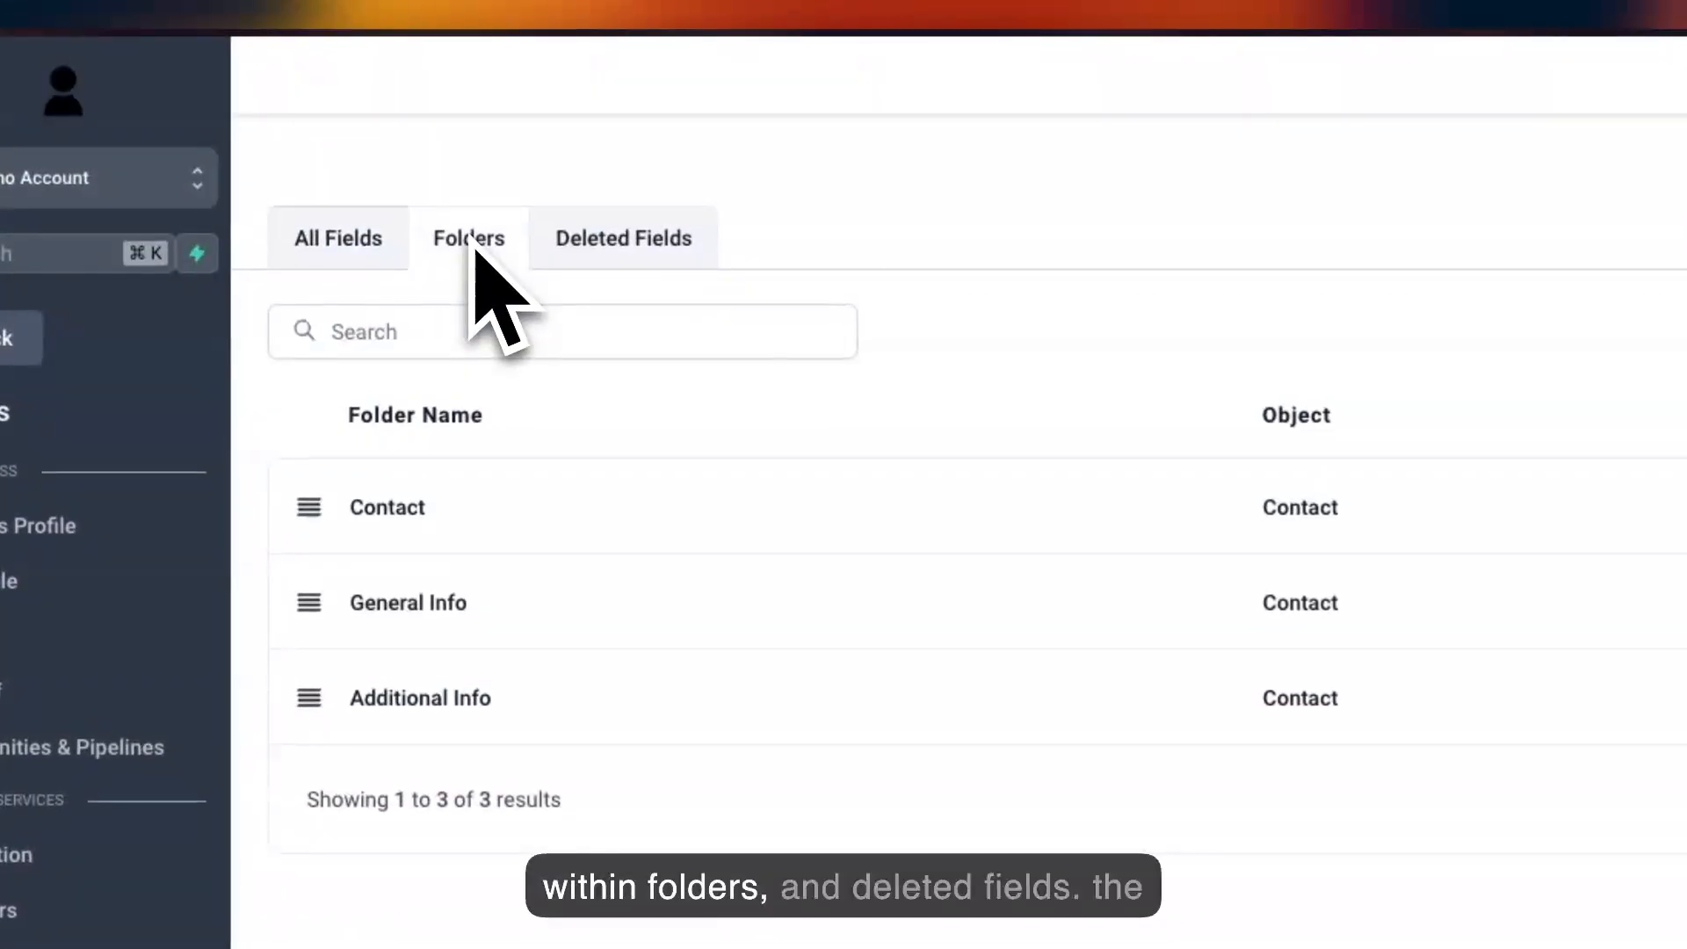
left_click(661, 246)
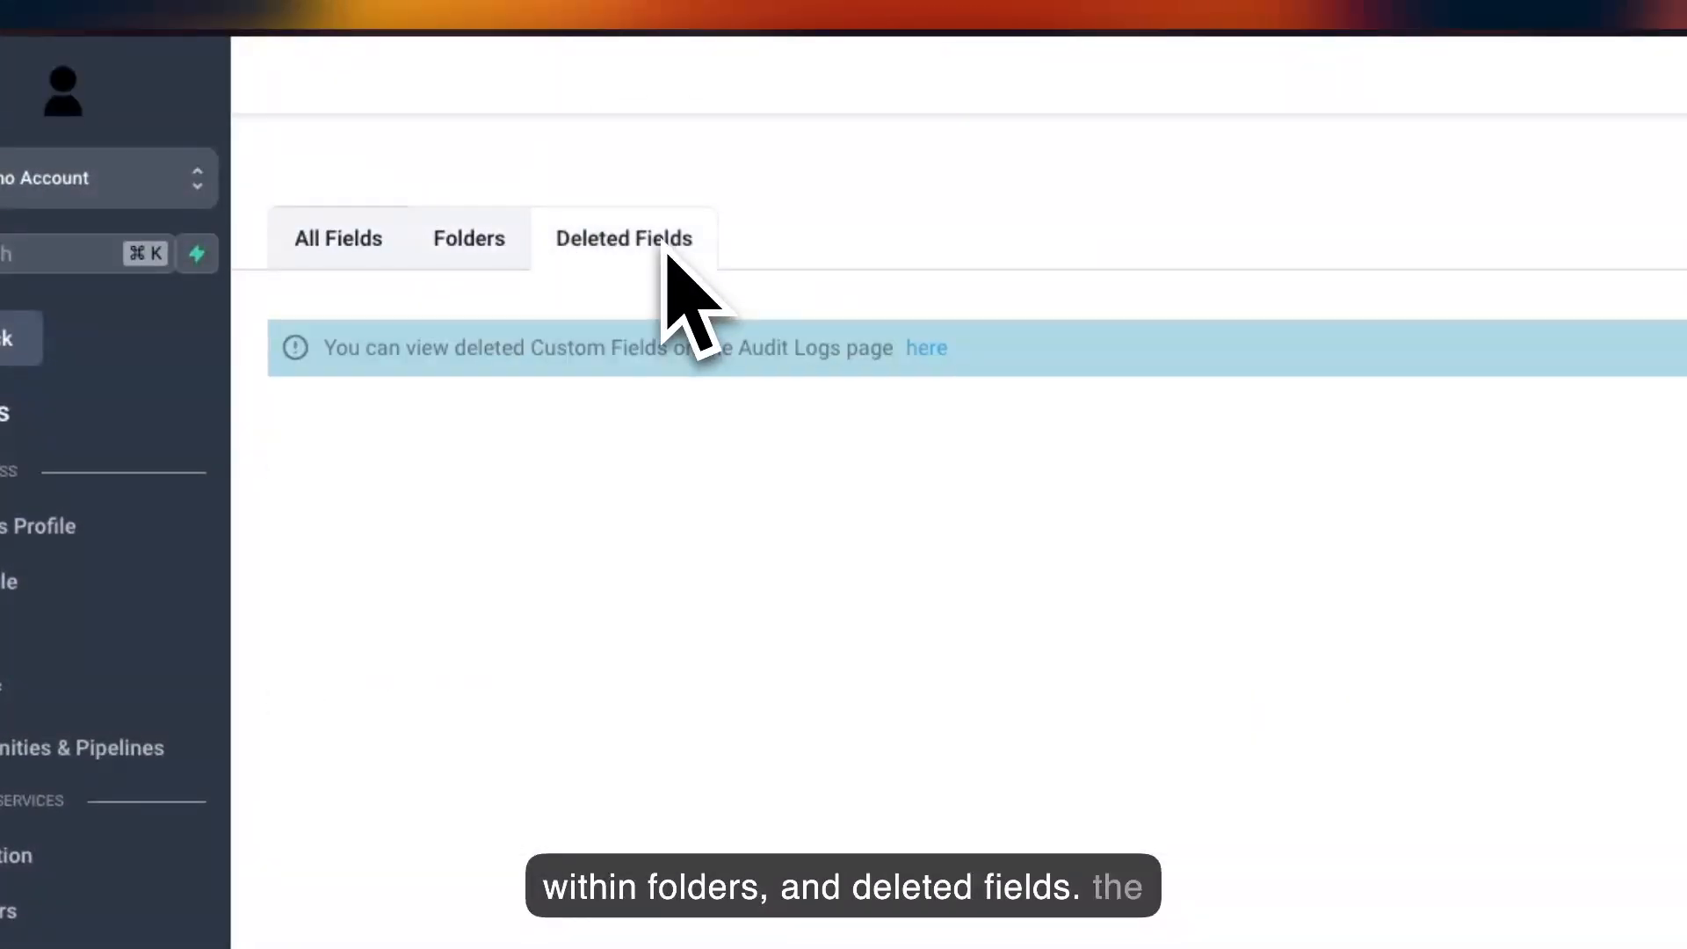
left_click(316, 239)
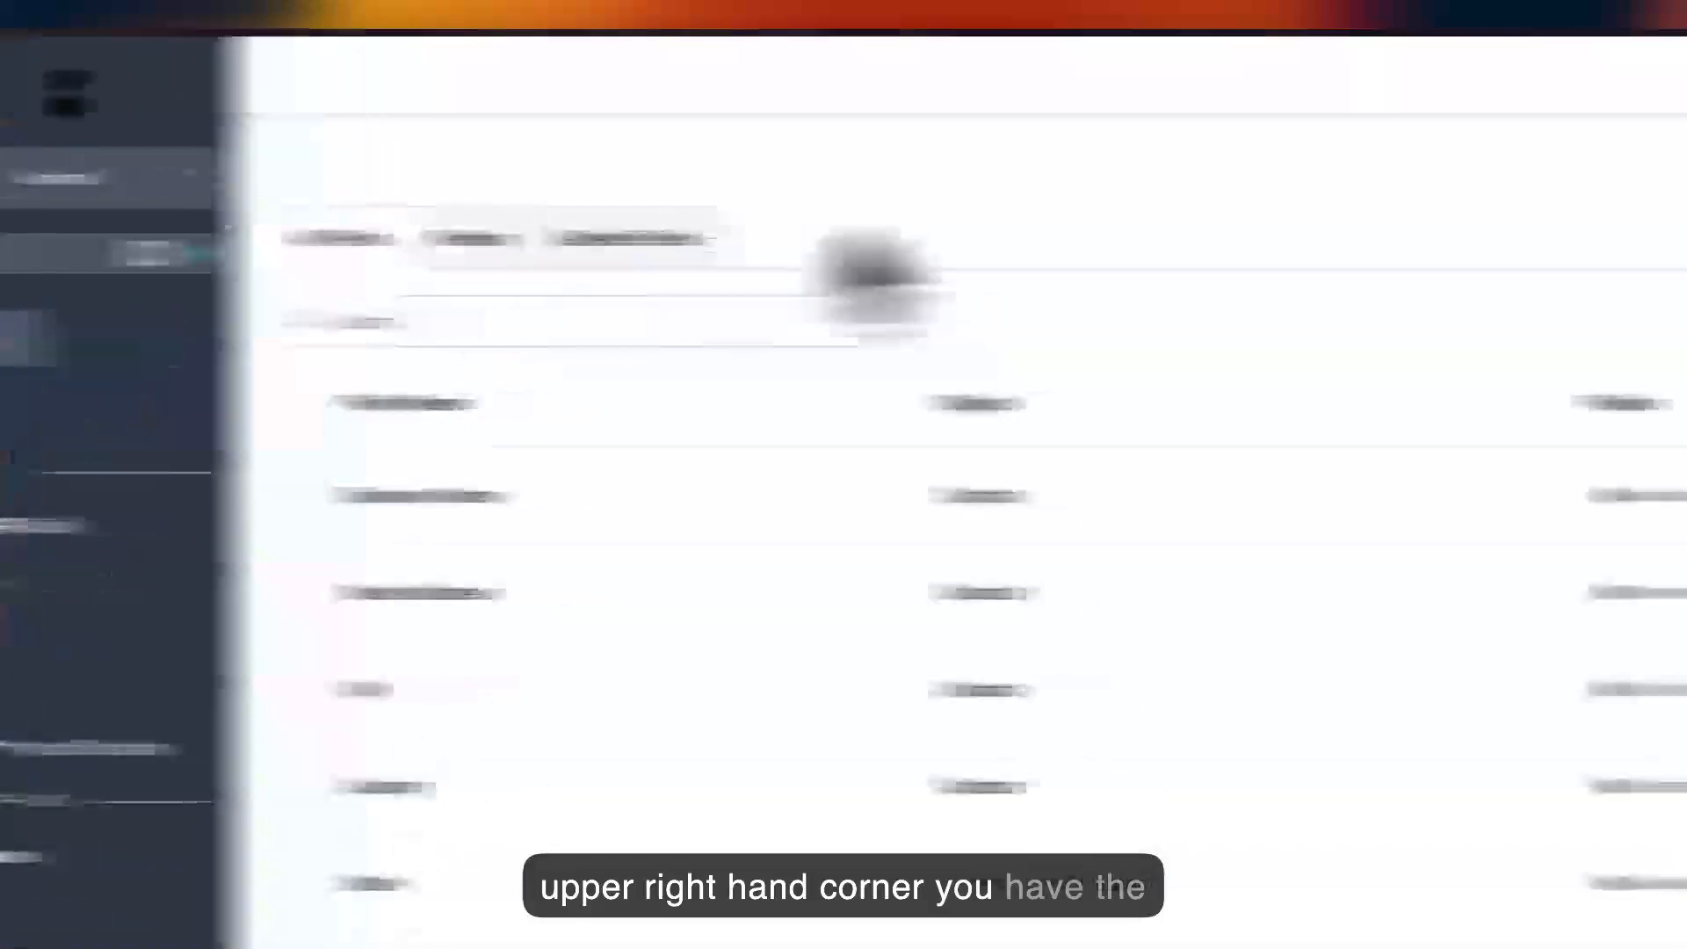
Start a new custom field folder to review its object choices, and close it without saving.
left_click(1265, 175)
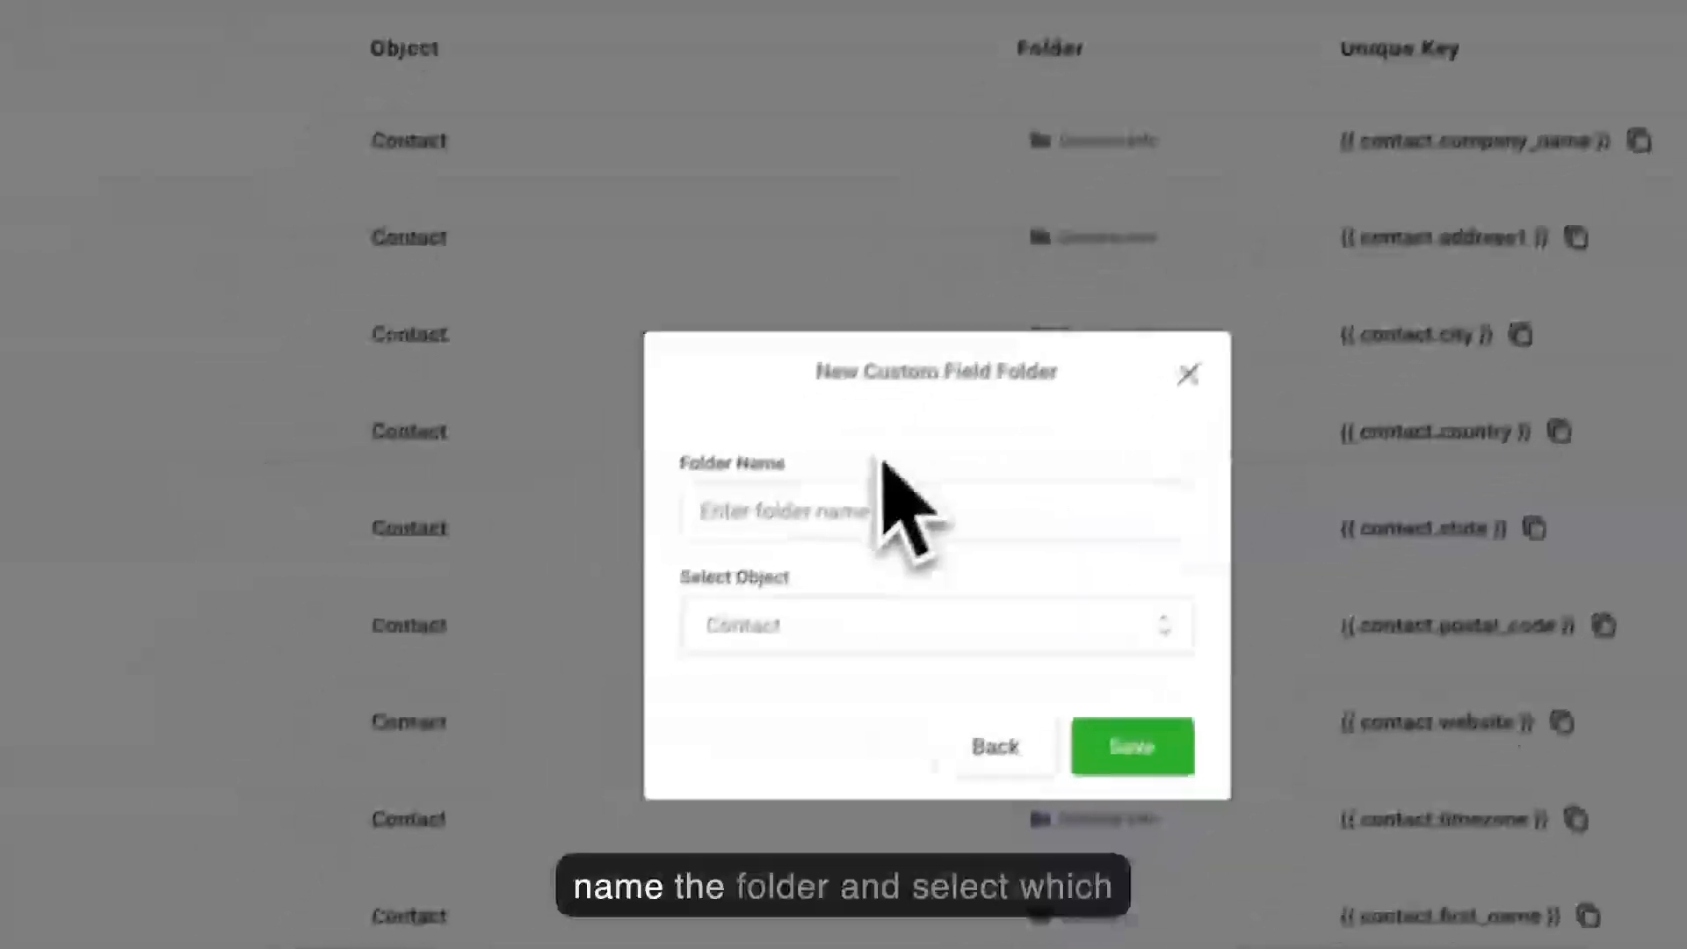
left_click(838, 604)
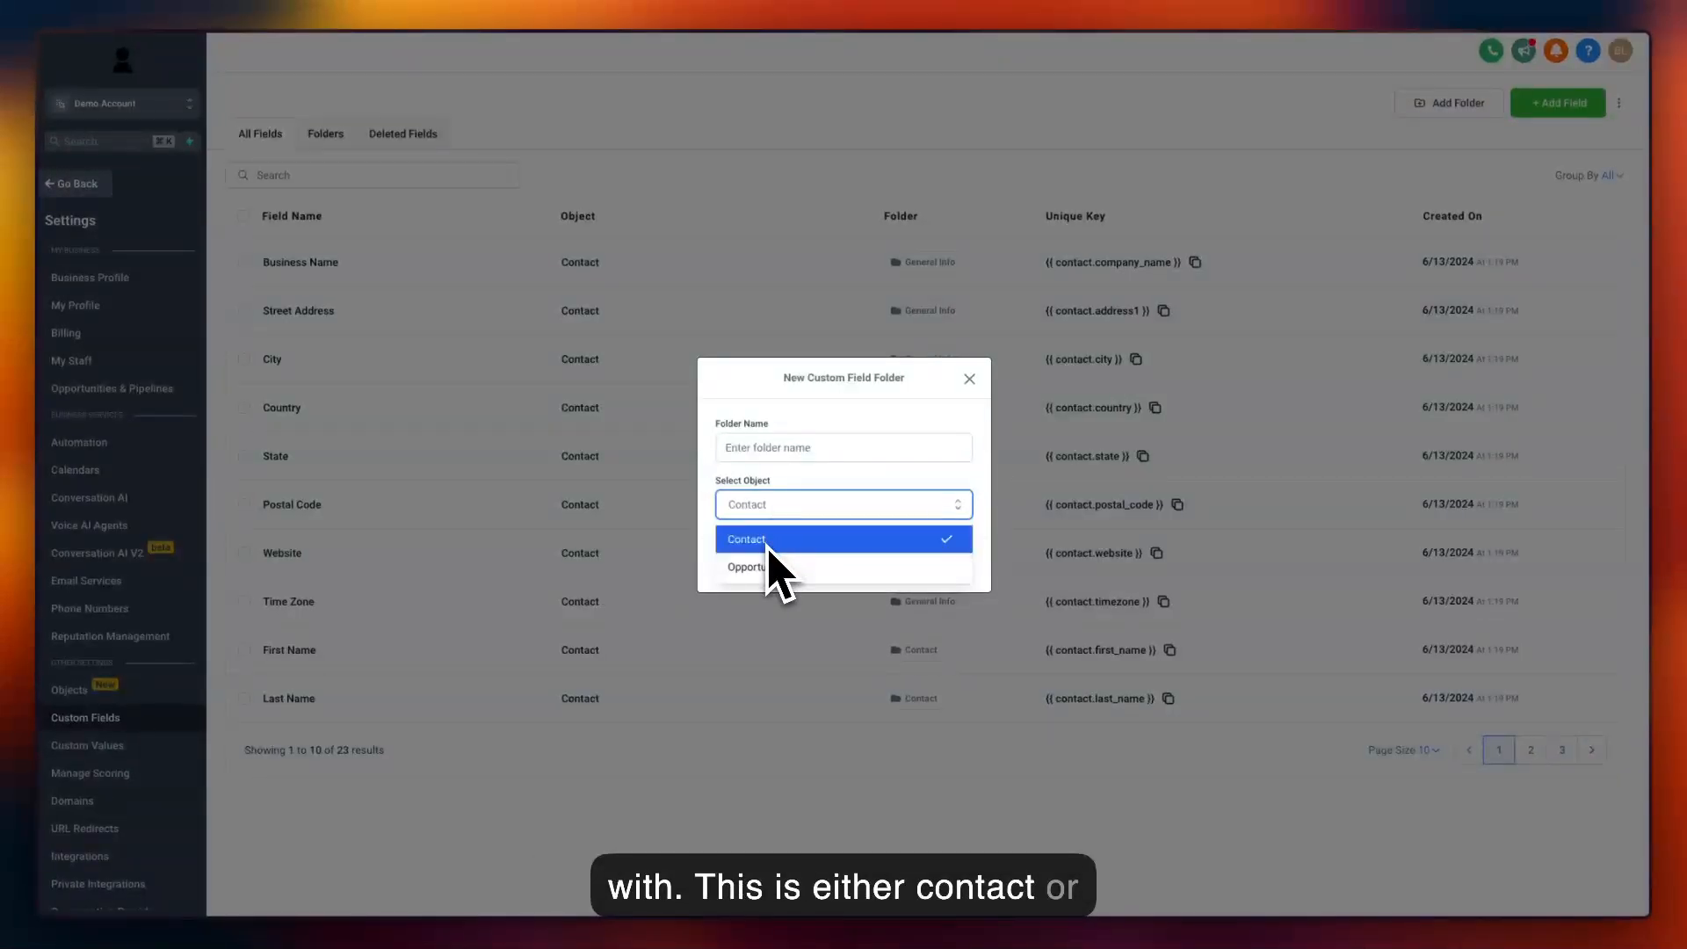
left_click(710, 507)
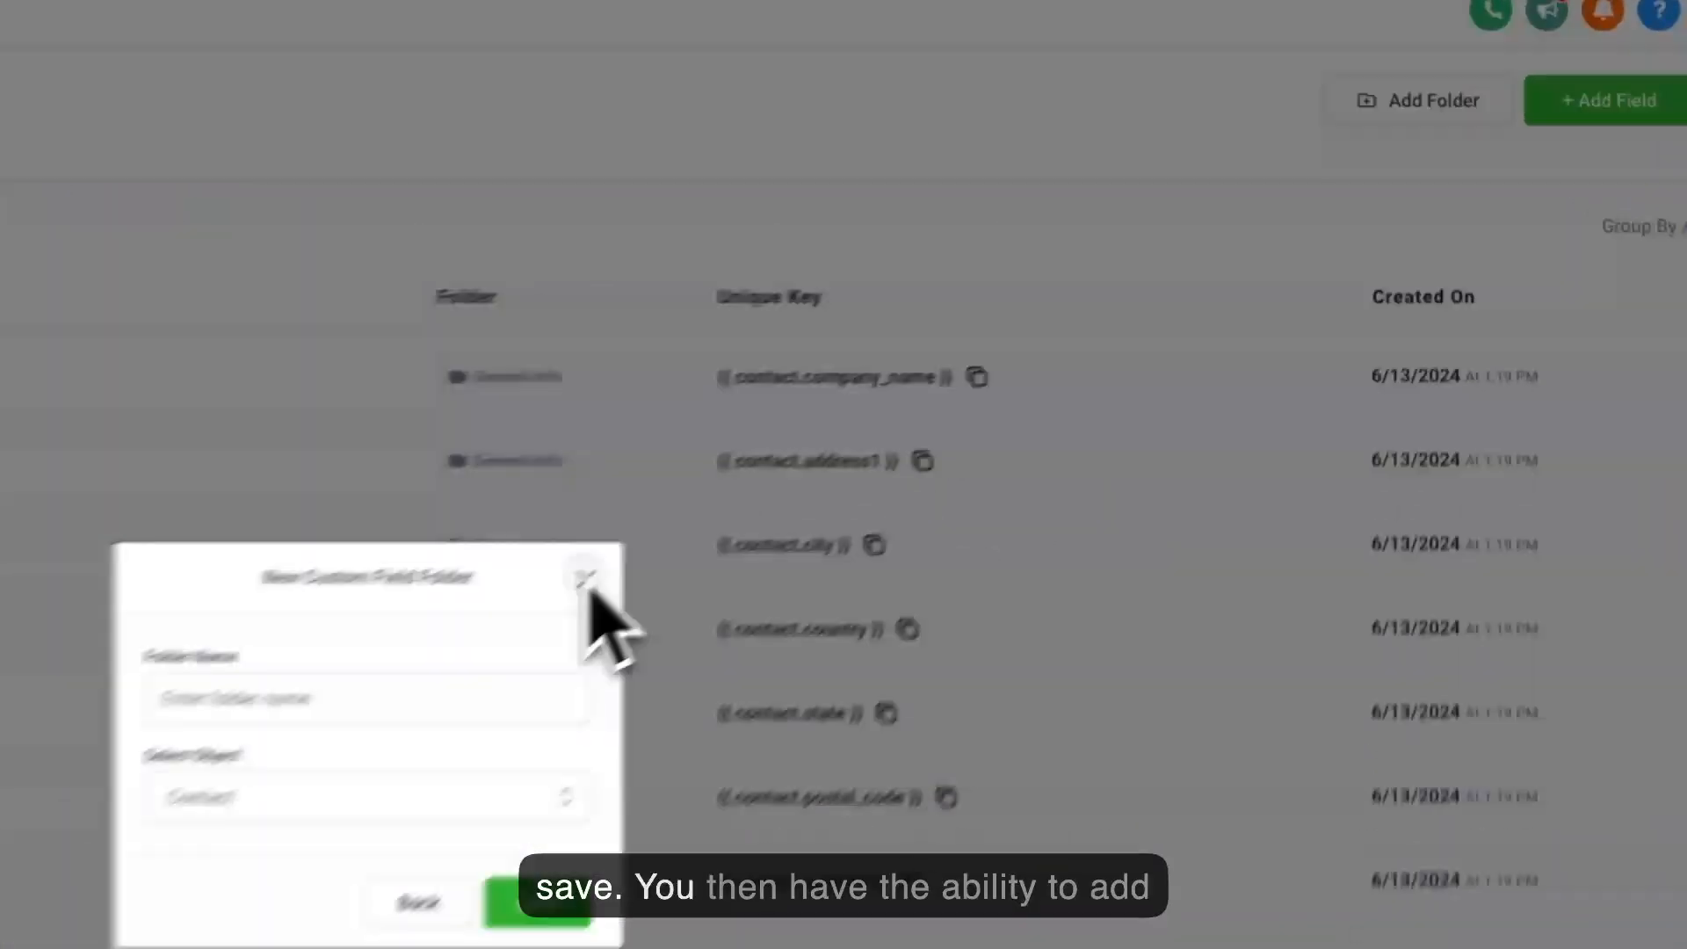
left_click(969, 380)
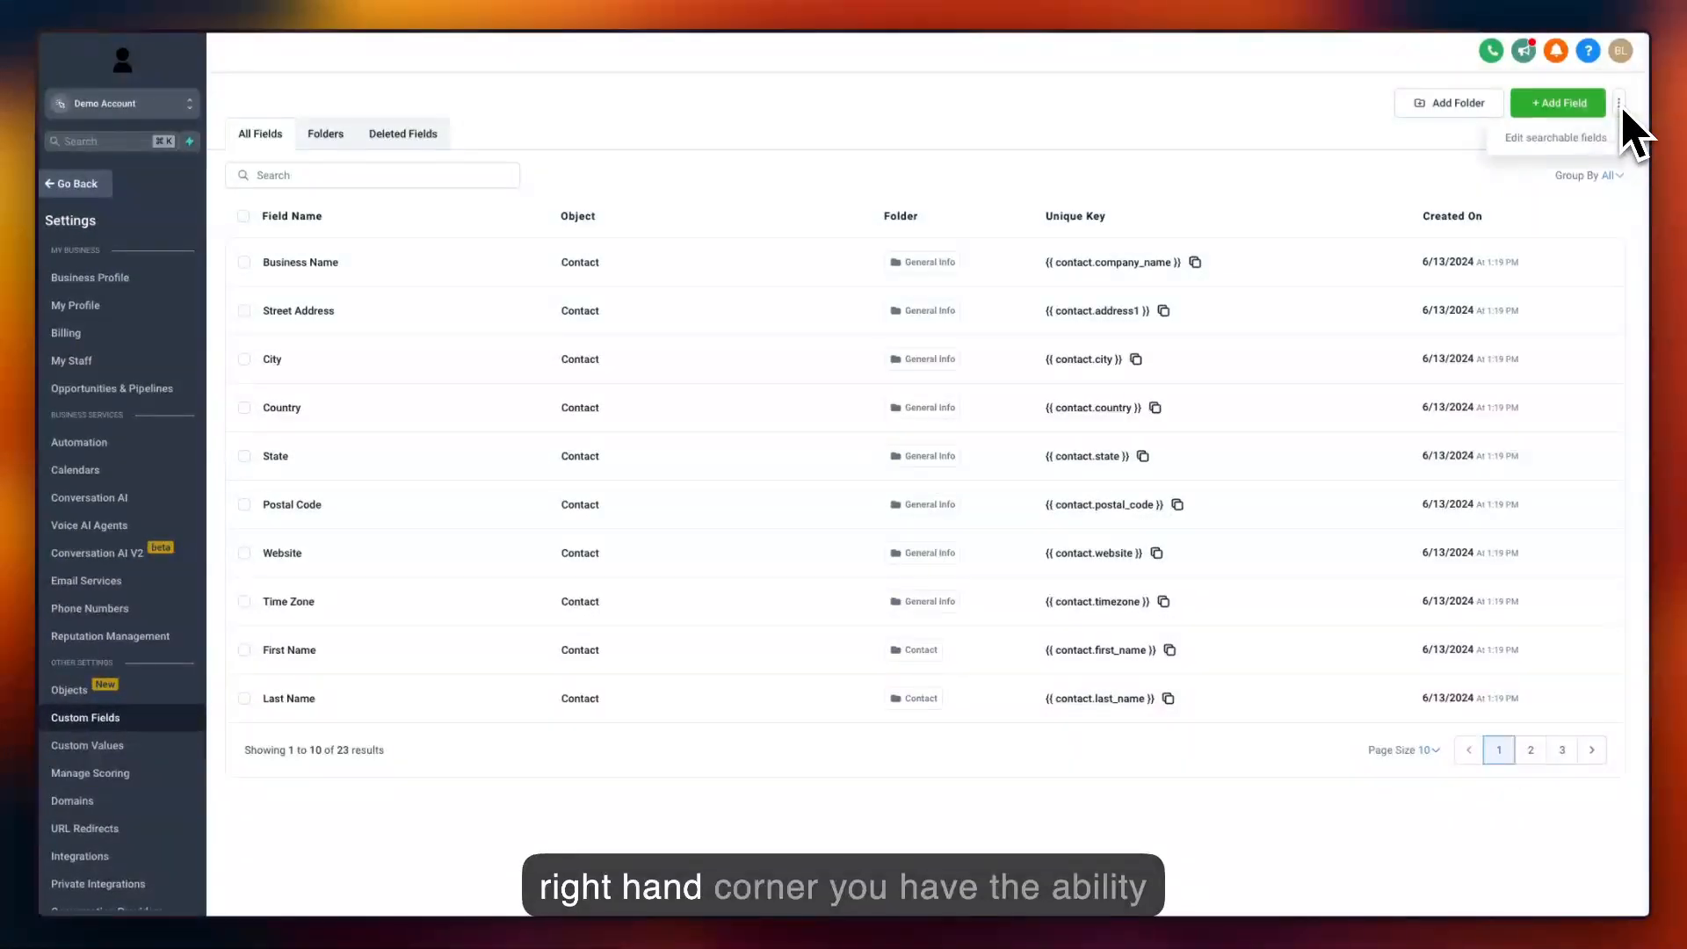
Open the searchable fields settings and display the fields for the Contact object.
left_click(1554, 139)
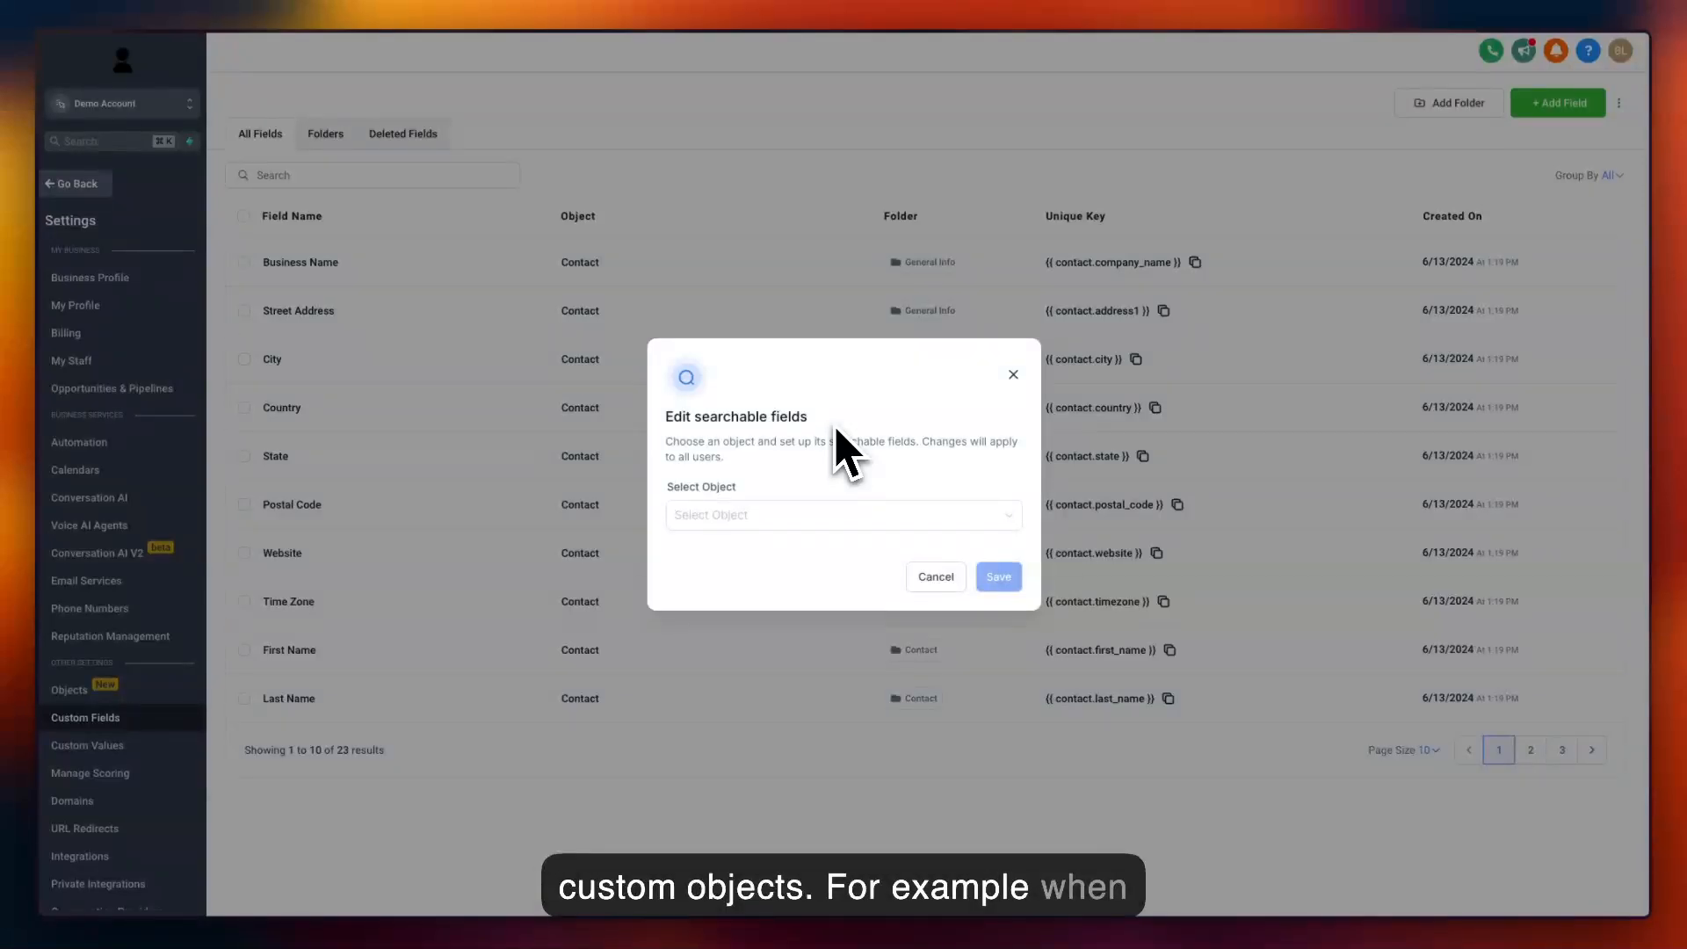
left_click(765, 517)
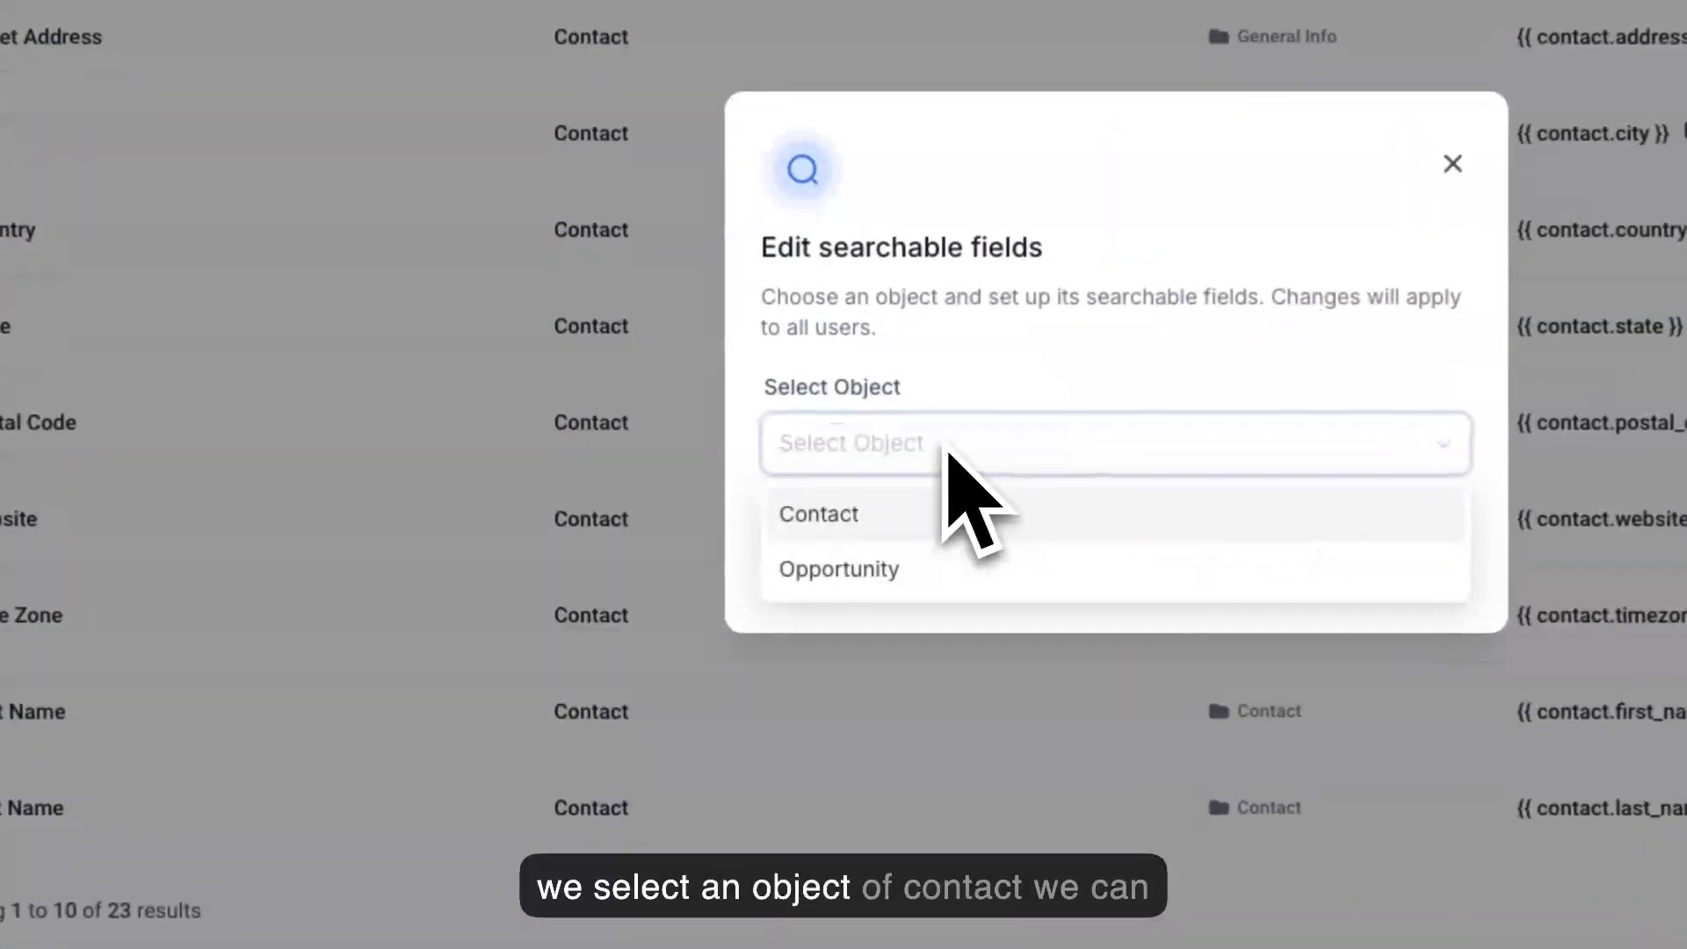
left_click(905, 508)
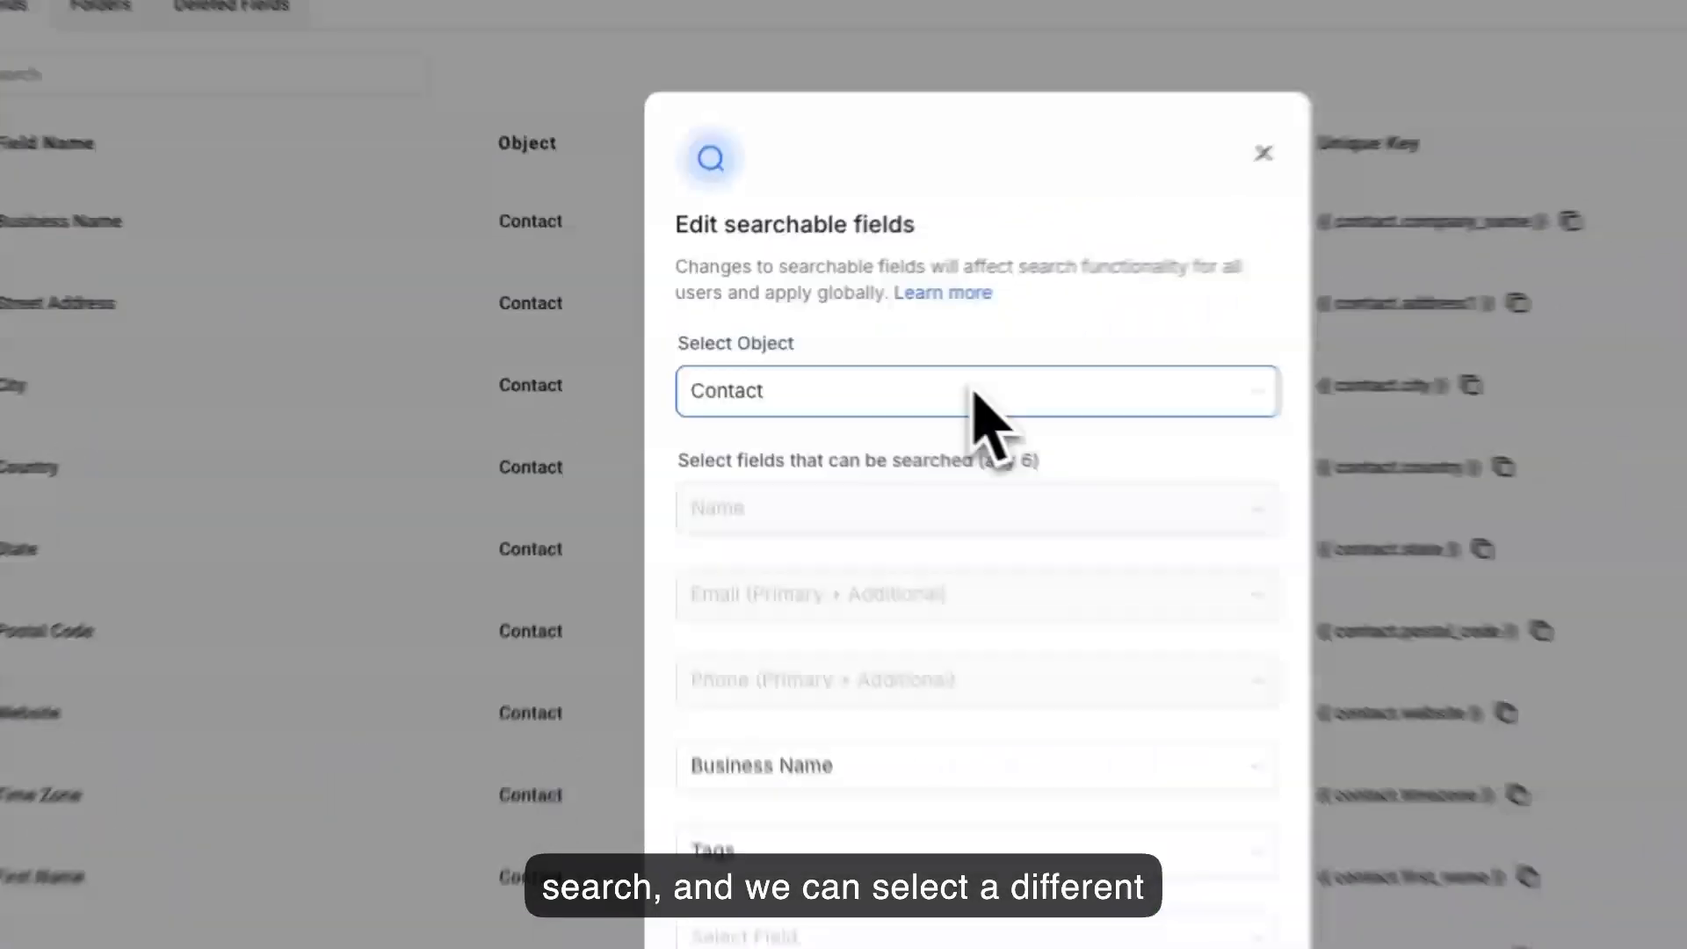
Switch the searchable fields settings to Opportunity and review the alternatives to Contact's Name, leaving without saving.
left_click(839, 365)
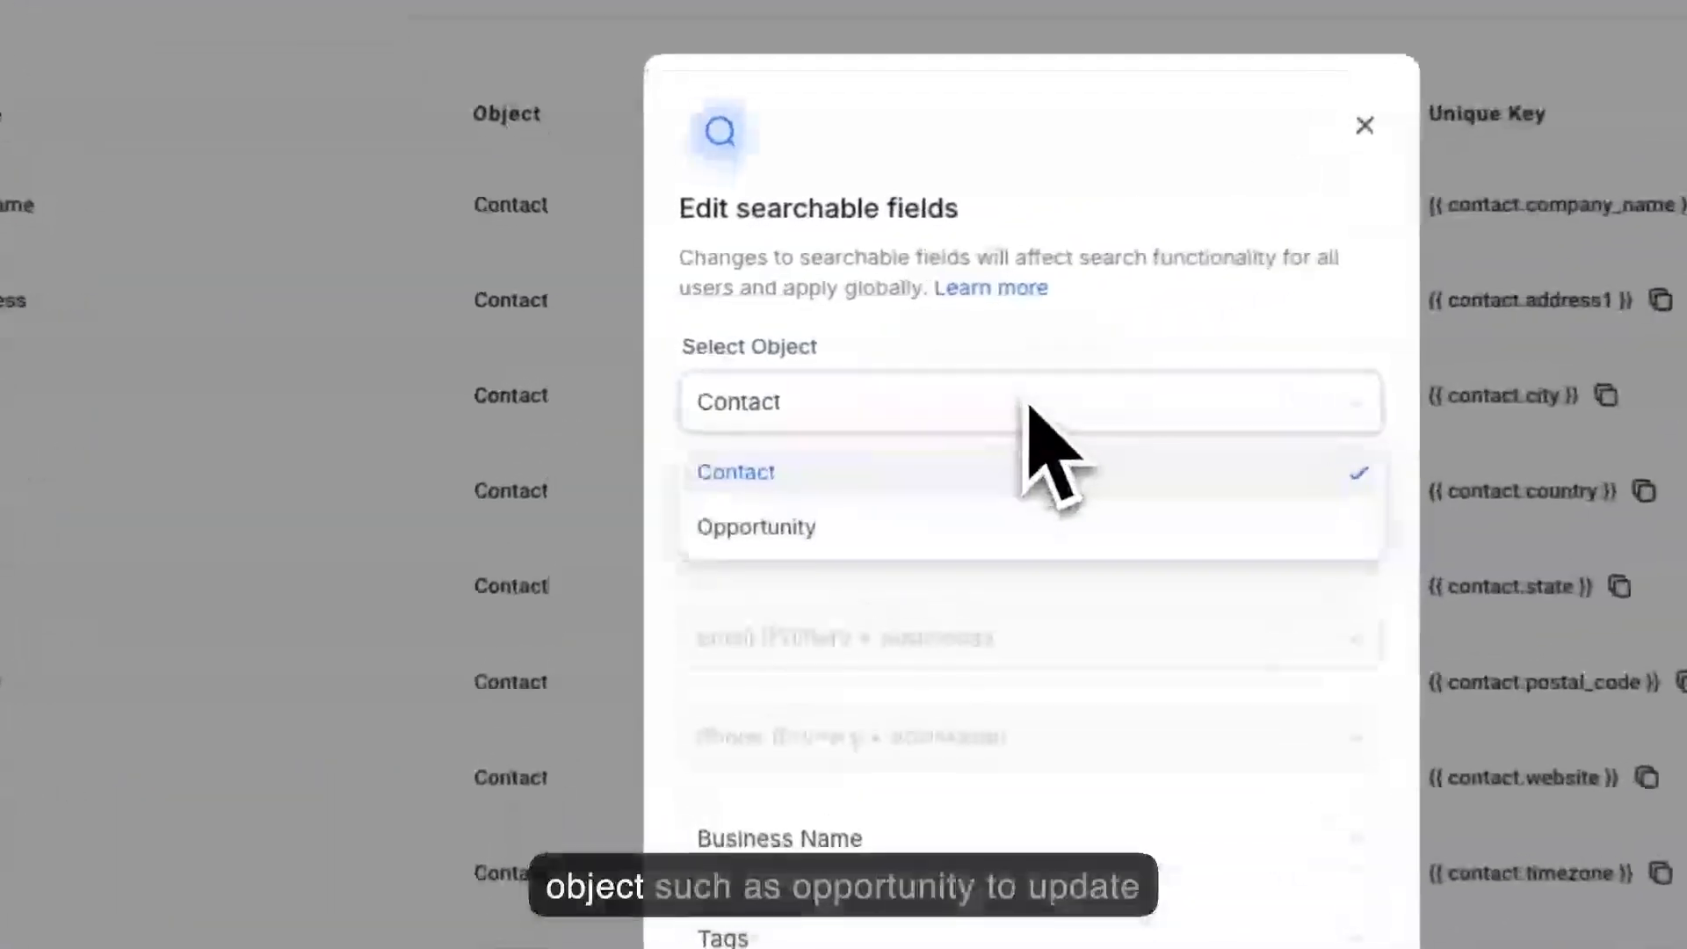
left_click(861, 533)
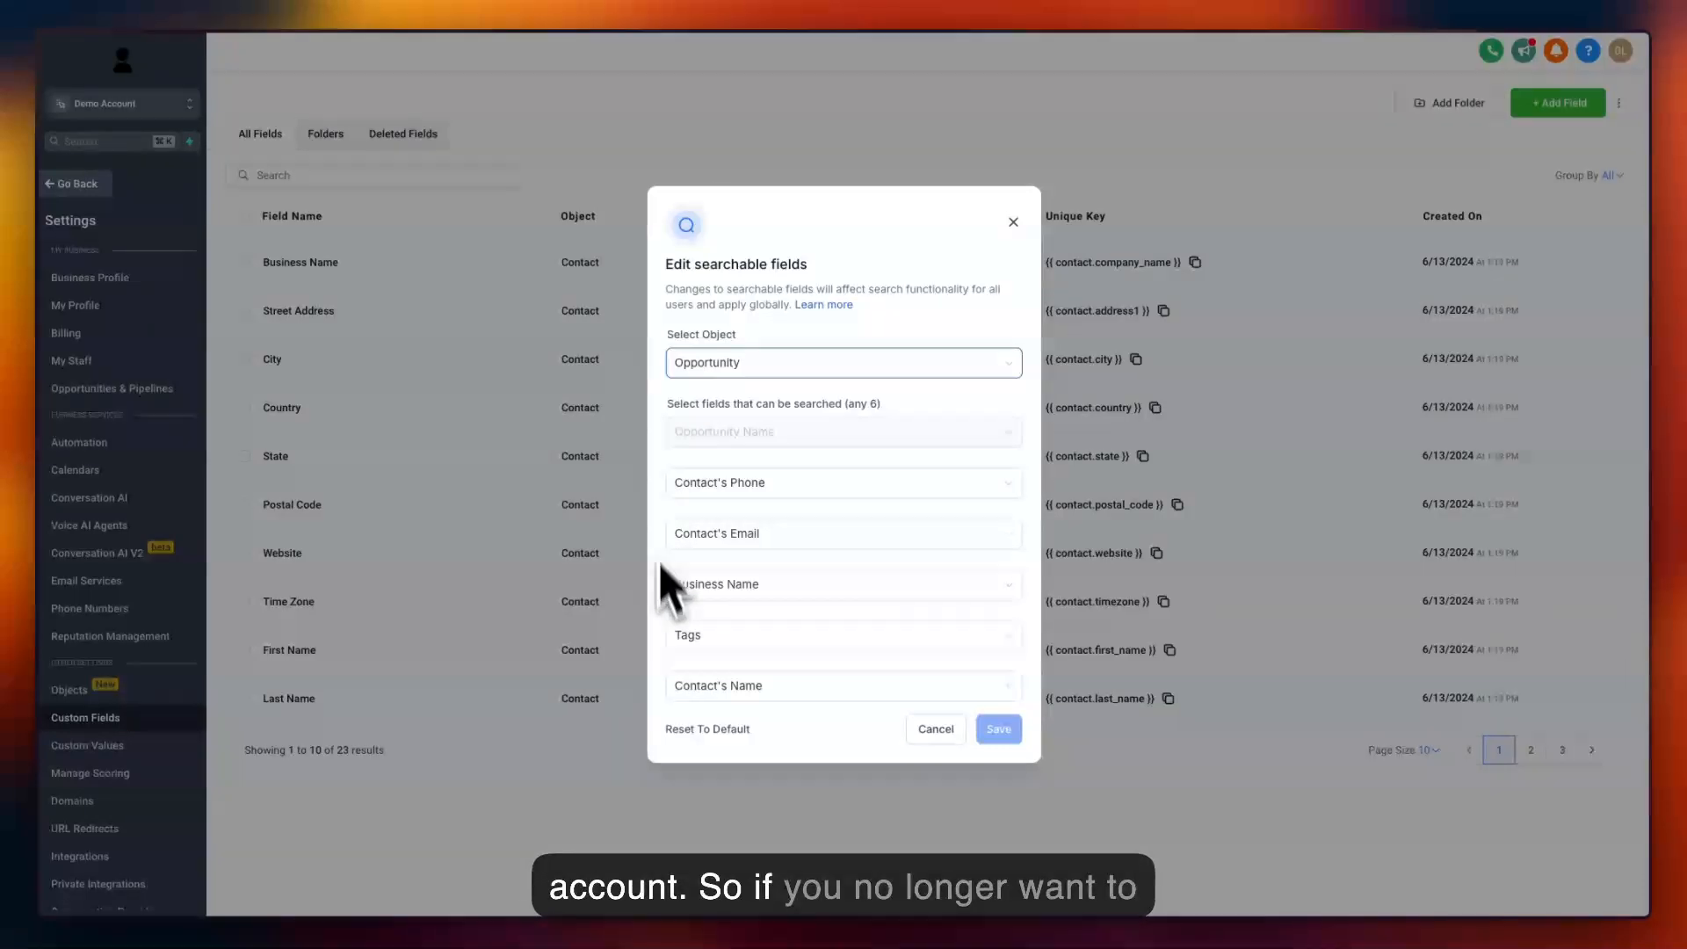
left_click(748, 686)
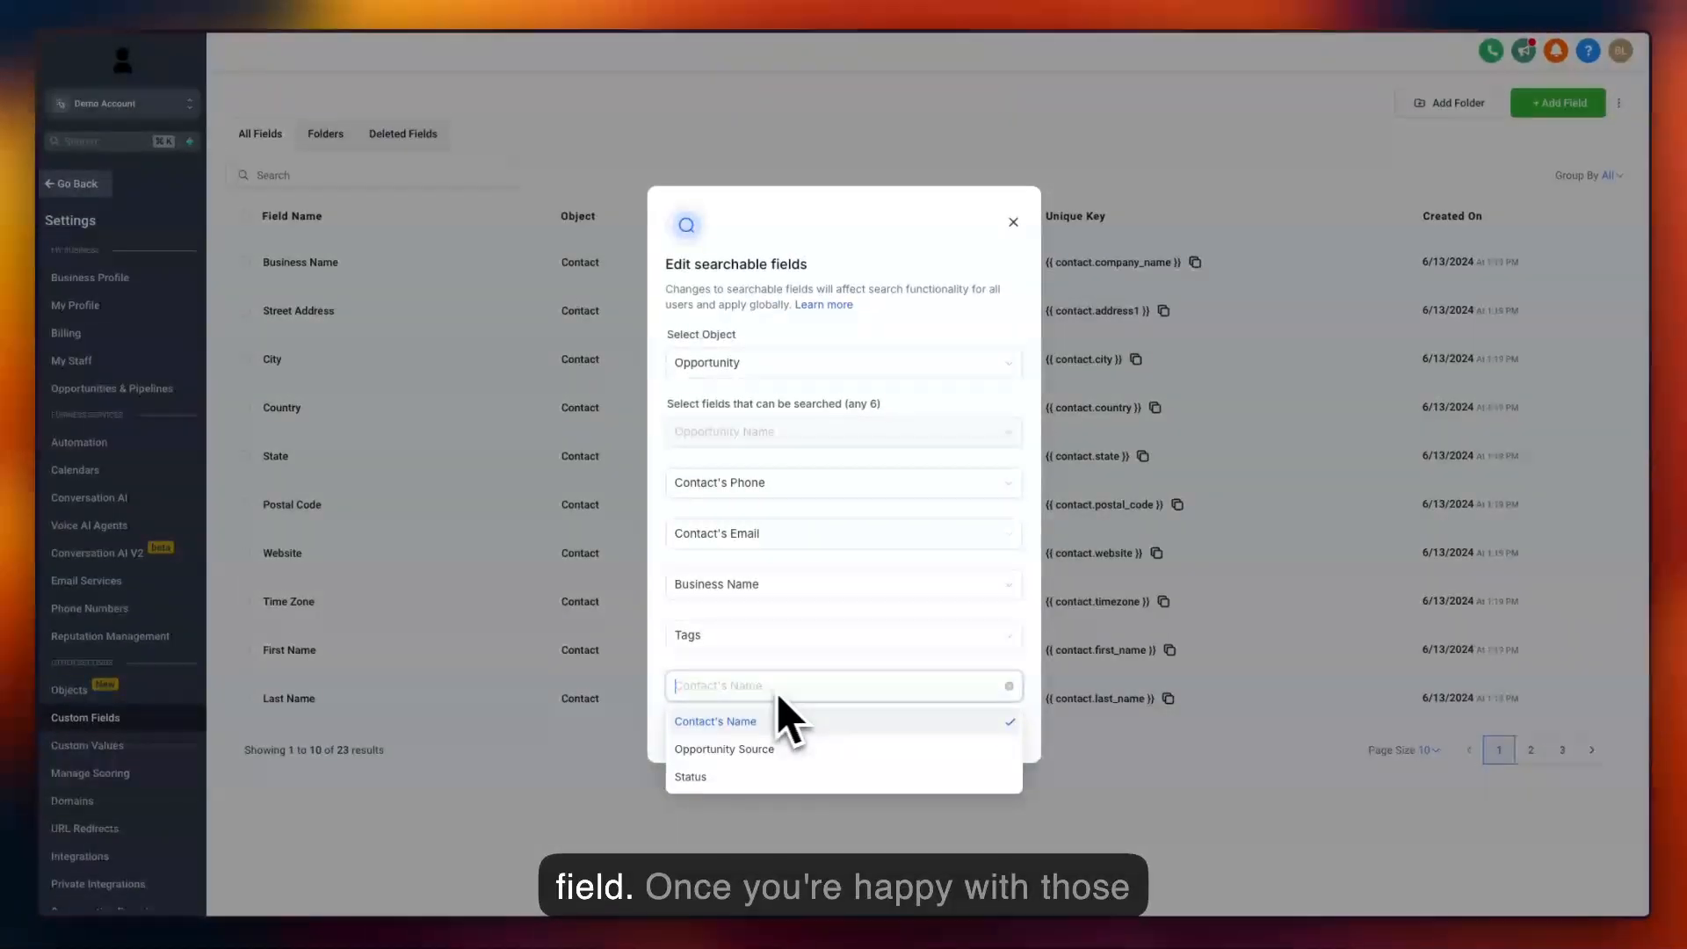
left_click(673, 686)
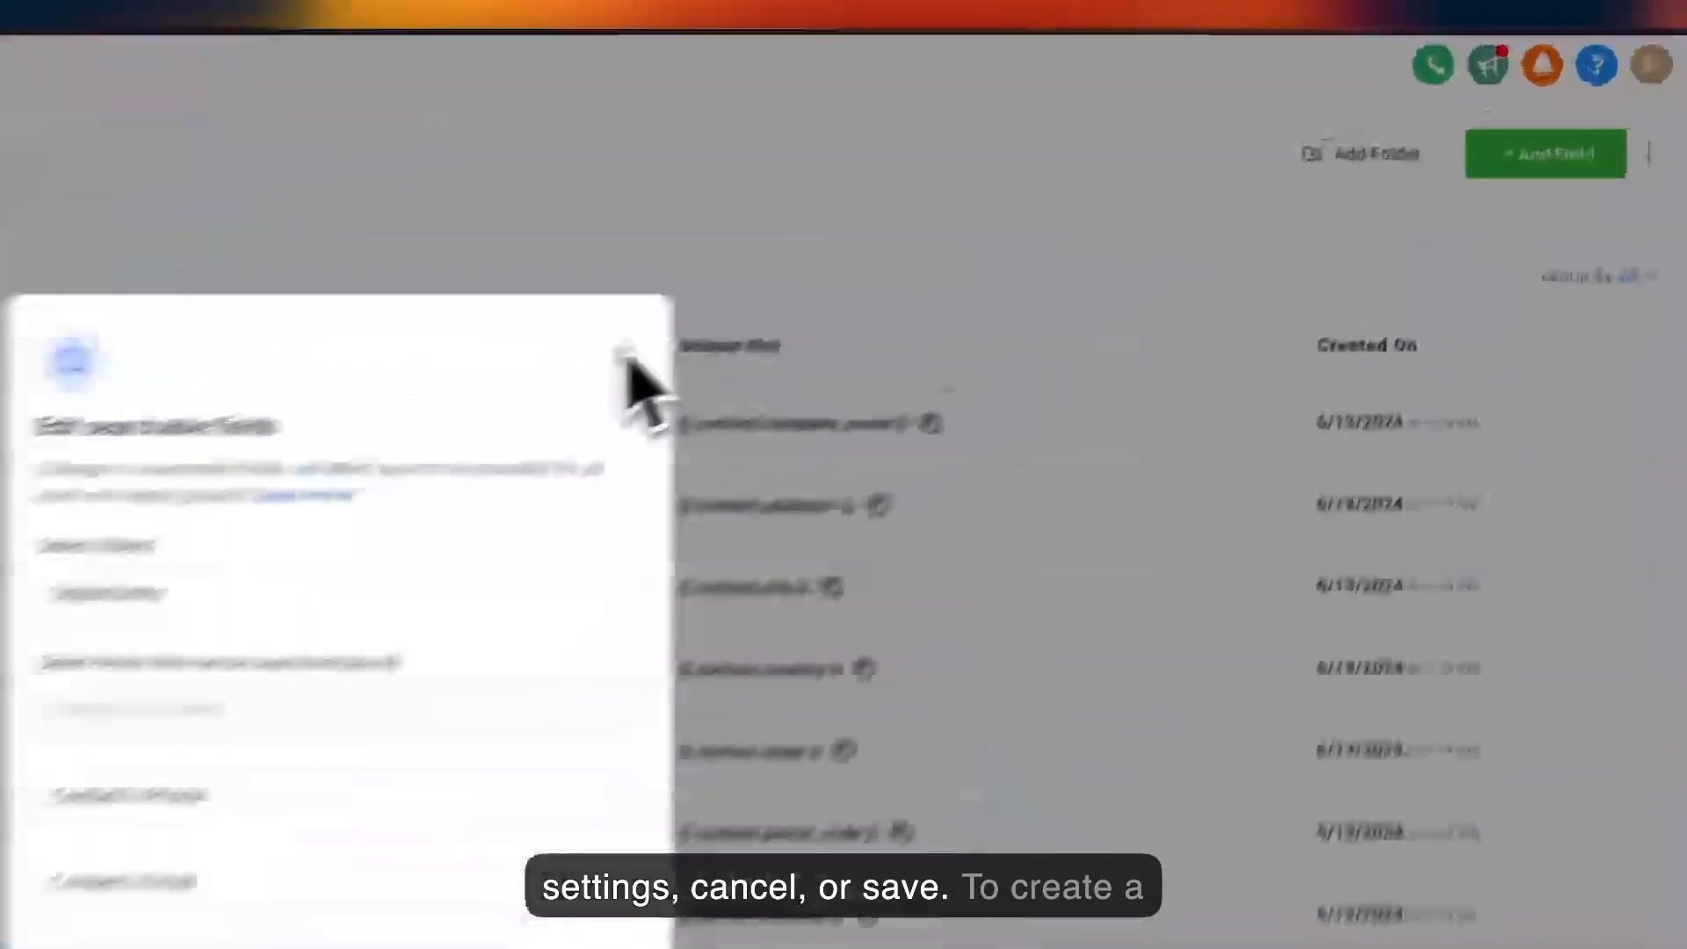
left_click(1013, 222)
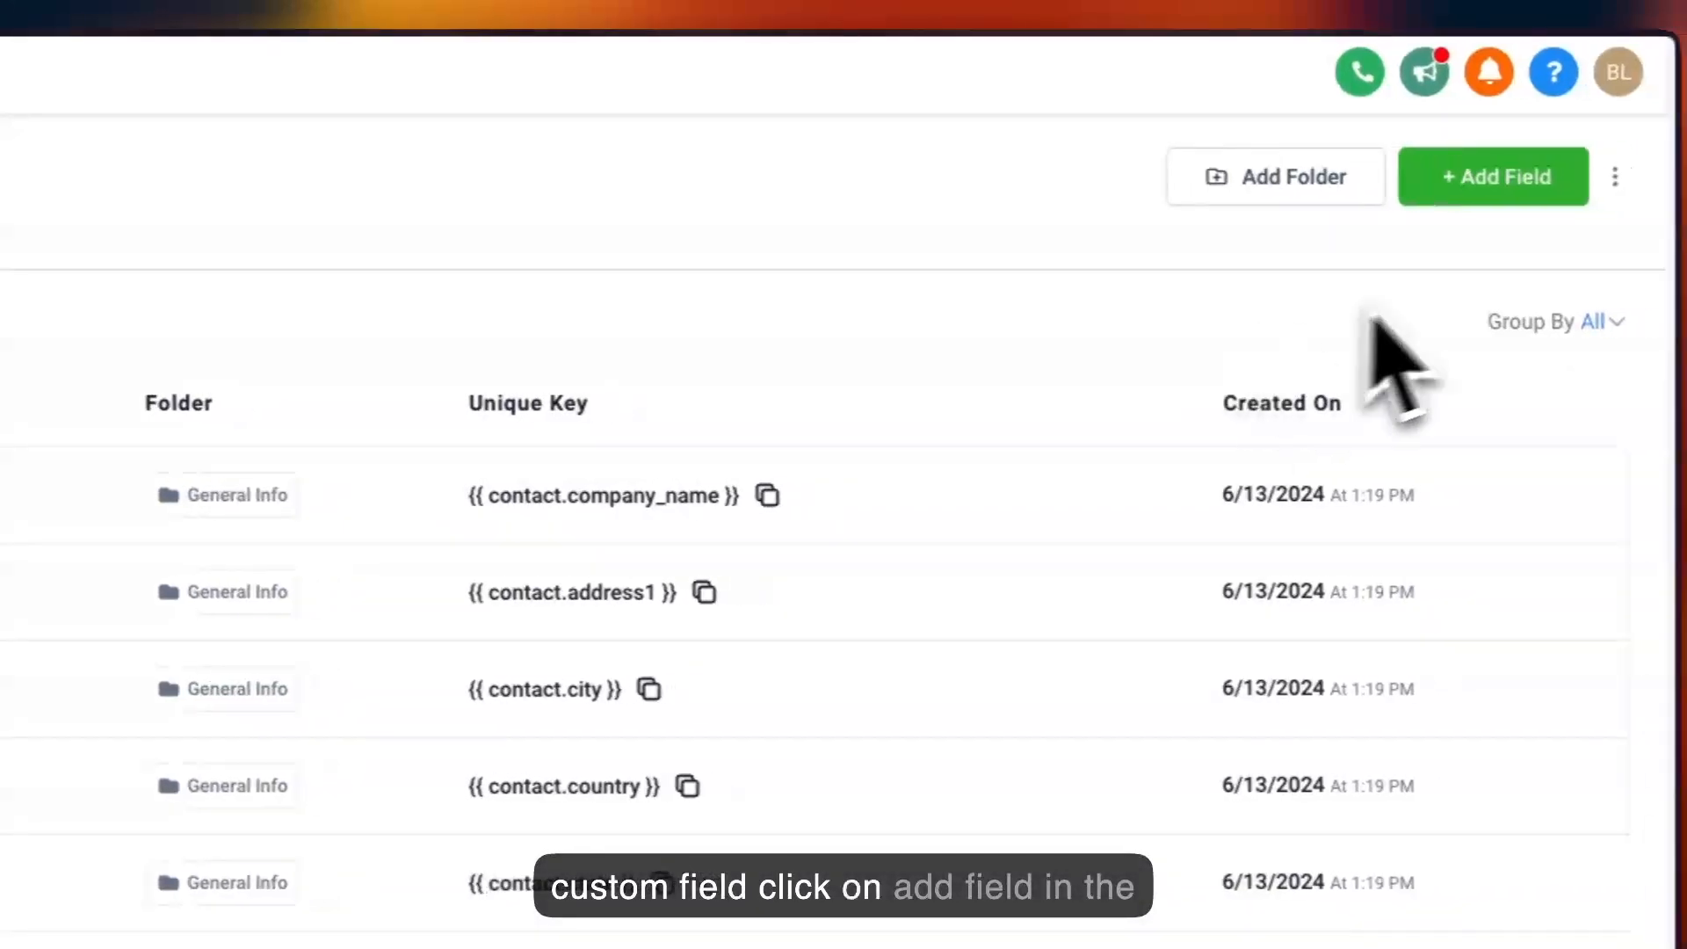
Start a new custom field and preview the Single Line, Multi Line and Text Box List types.
left_click(1468, 178)
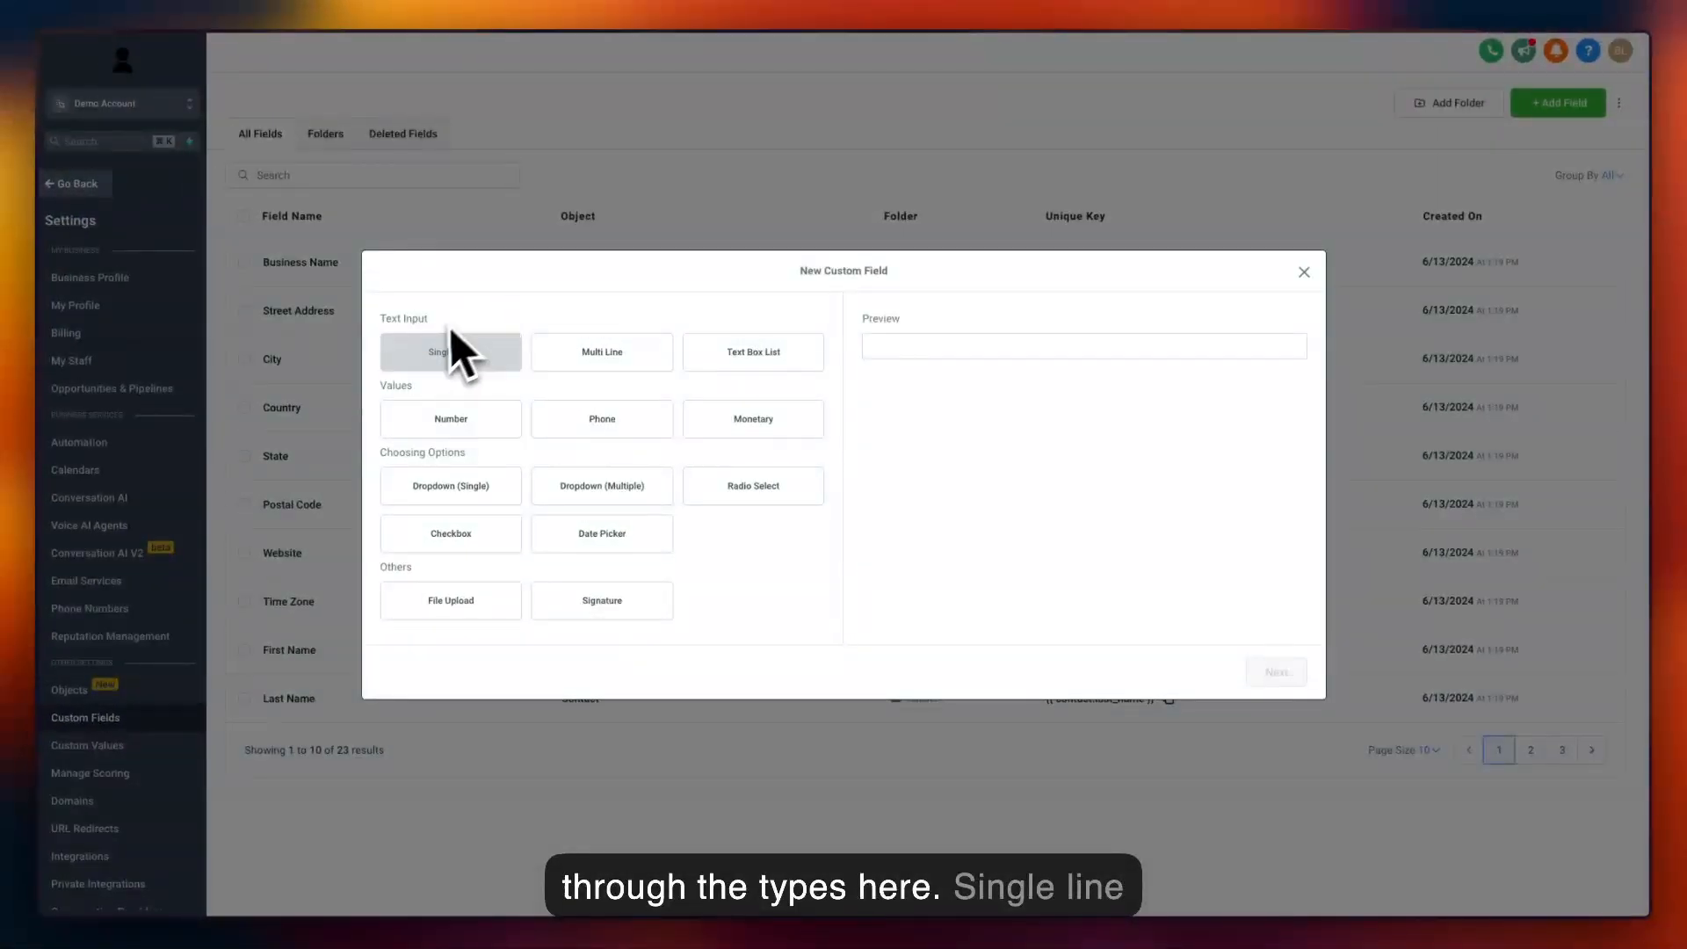
left_click(453, 350)
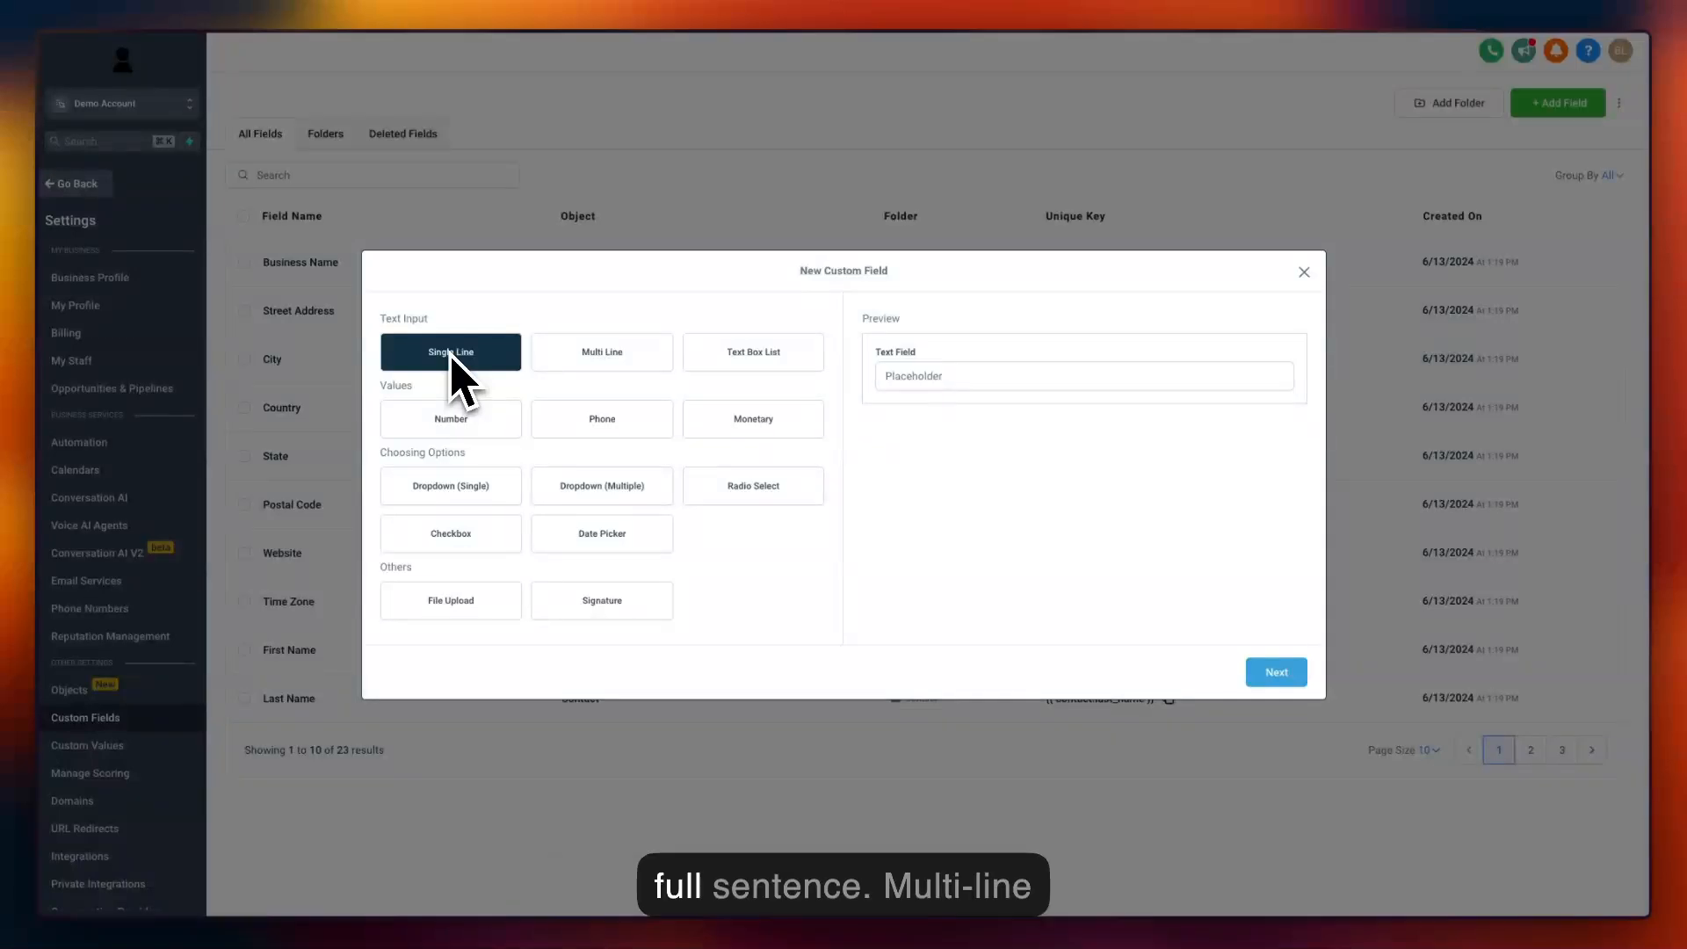
left_click(615, 352)
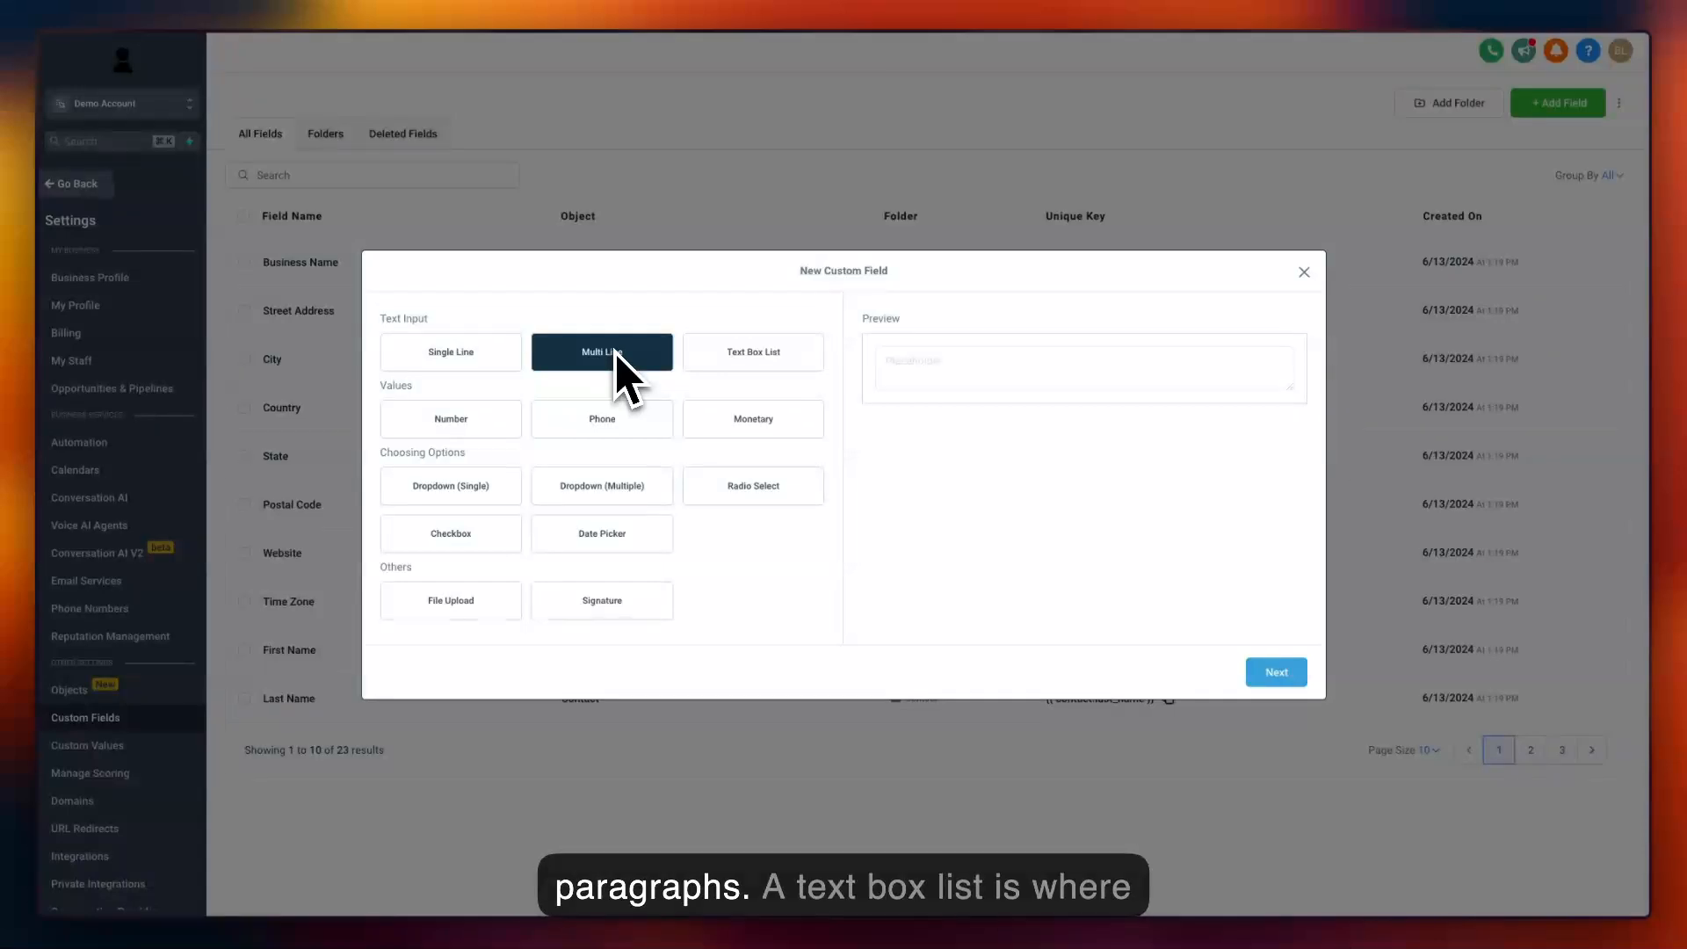
left_click(755, 350)
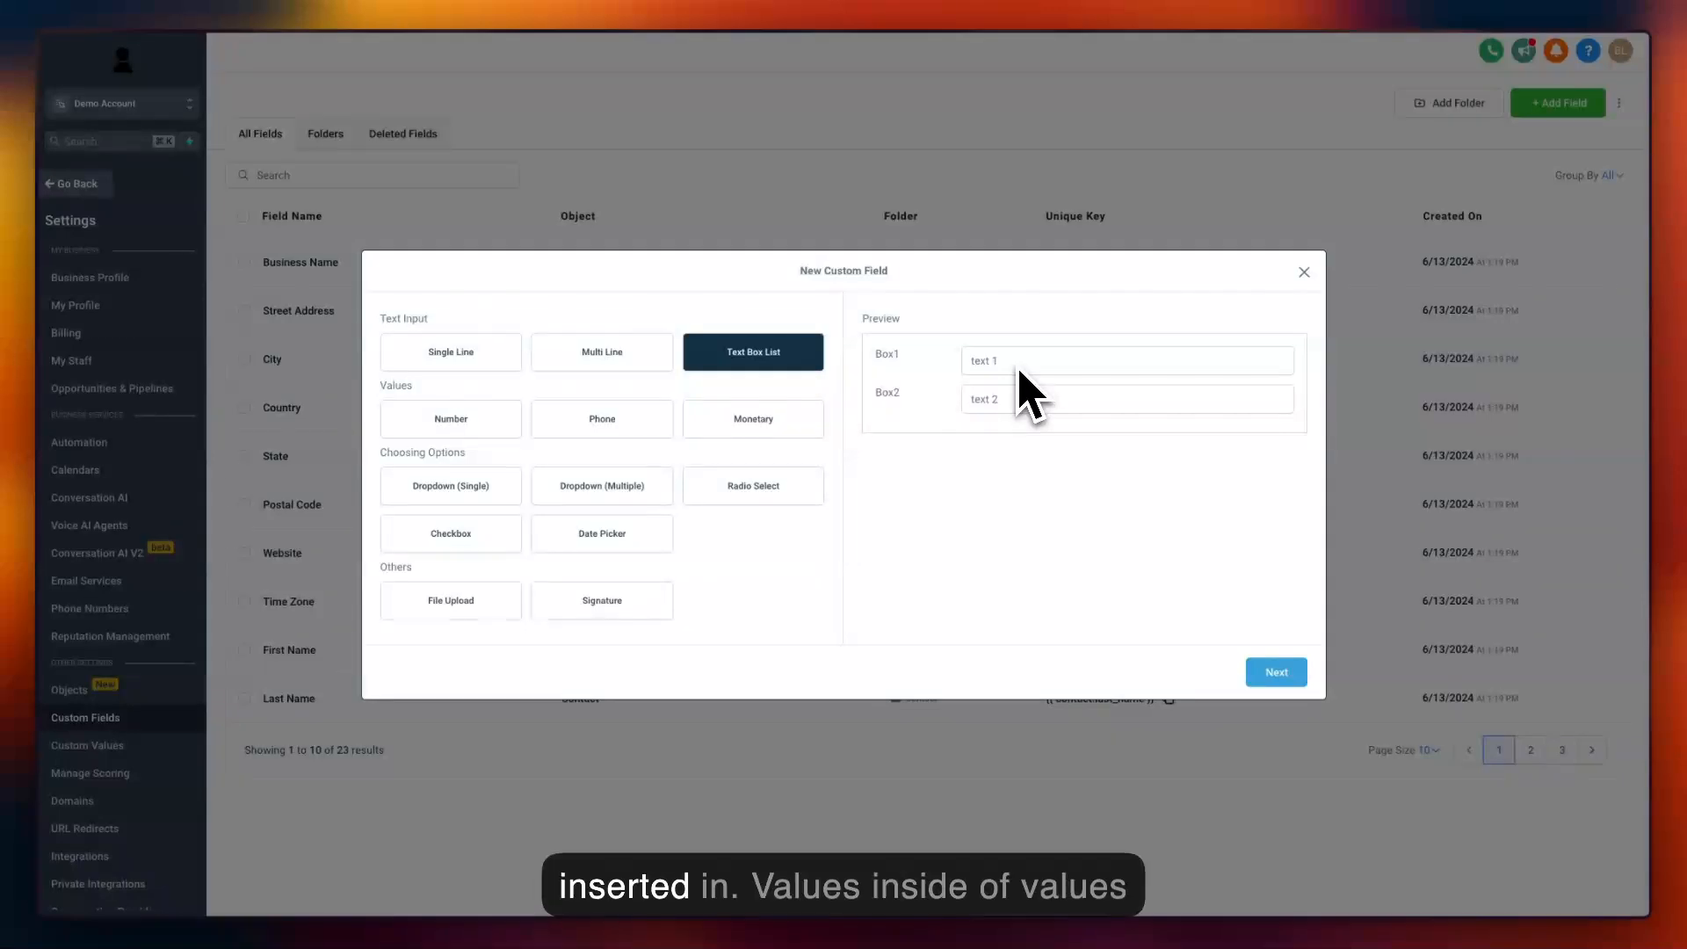
Preview the Number, Phone and Monetary value types for the new custom field.
left_click(470, 420)
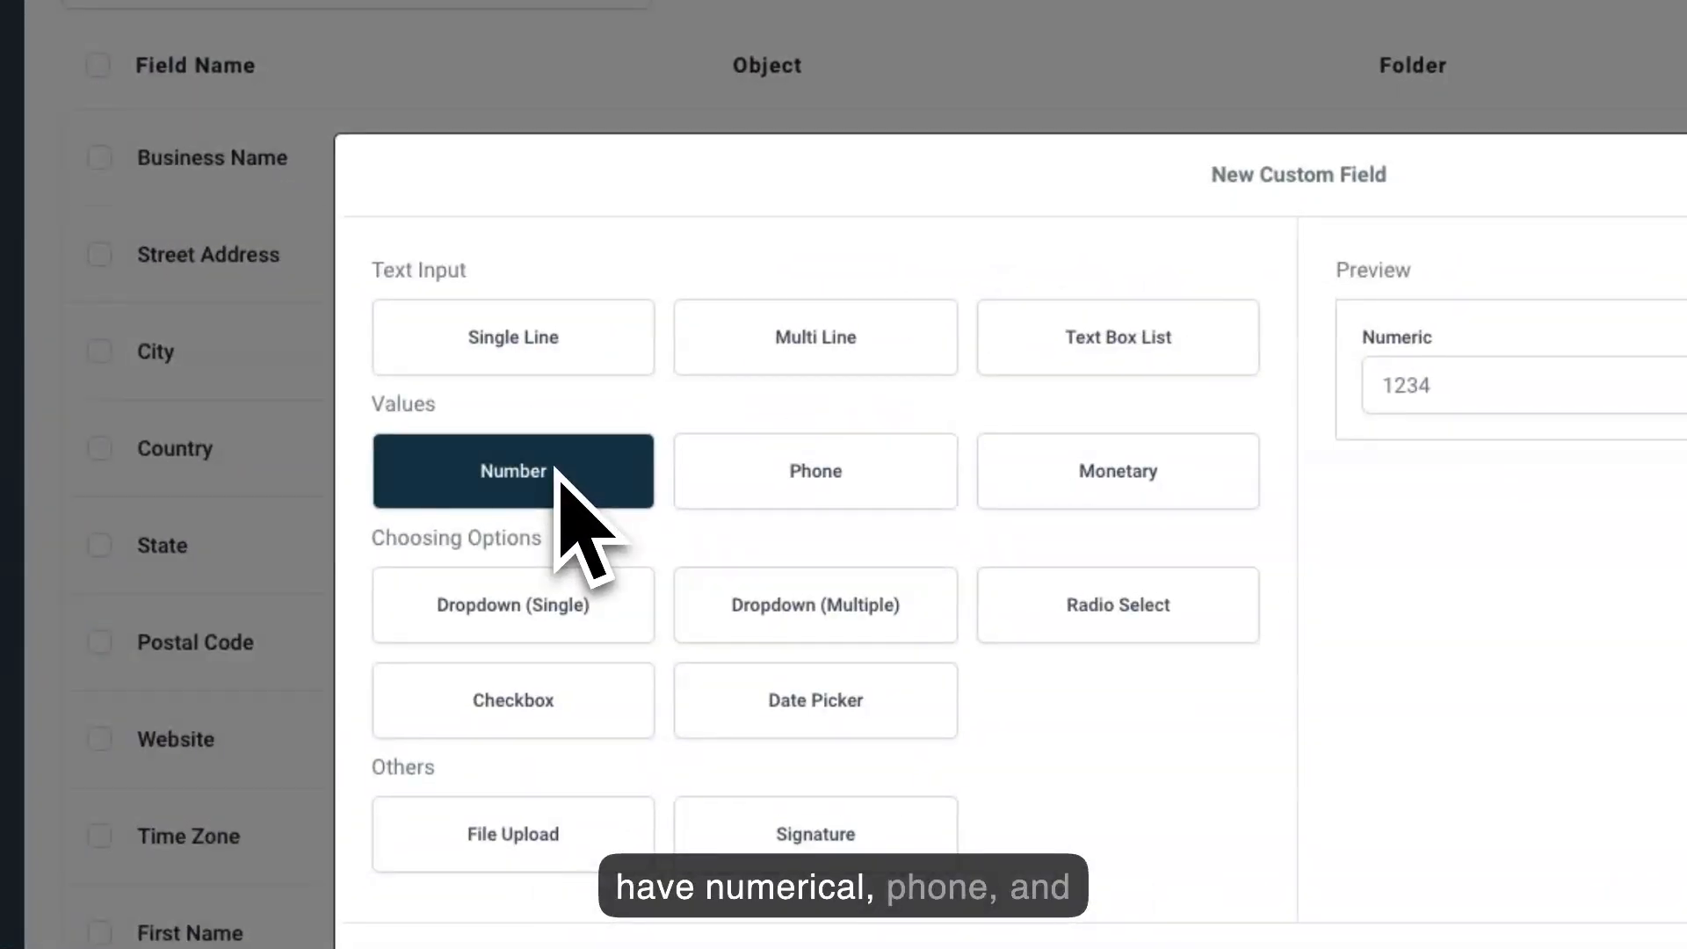
left_click(782, 471)
left_click(1125, 470)
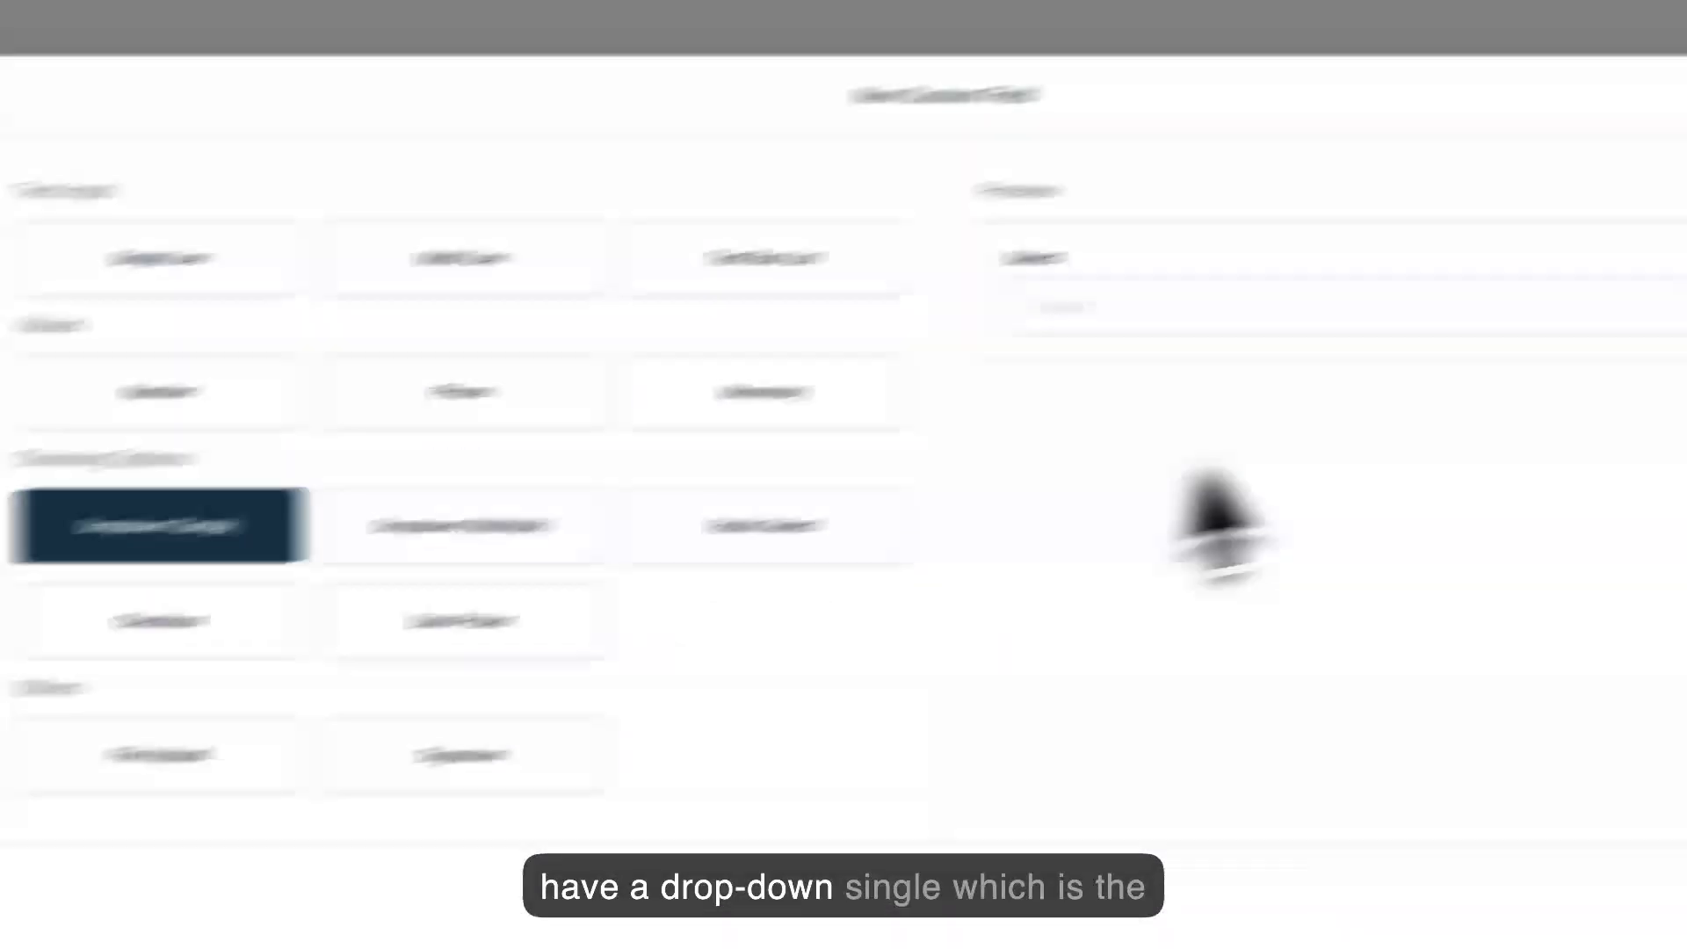
Preview the single and multiple dropdown, Radio Select and Checkbox types, trying out the options in the dropdown samples.
left_click(1516, 312)
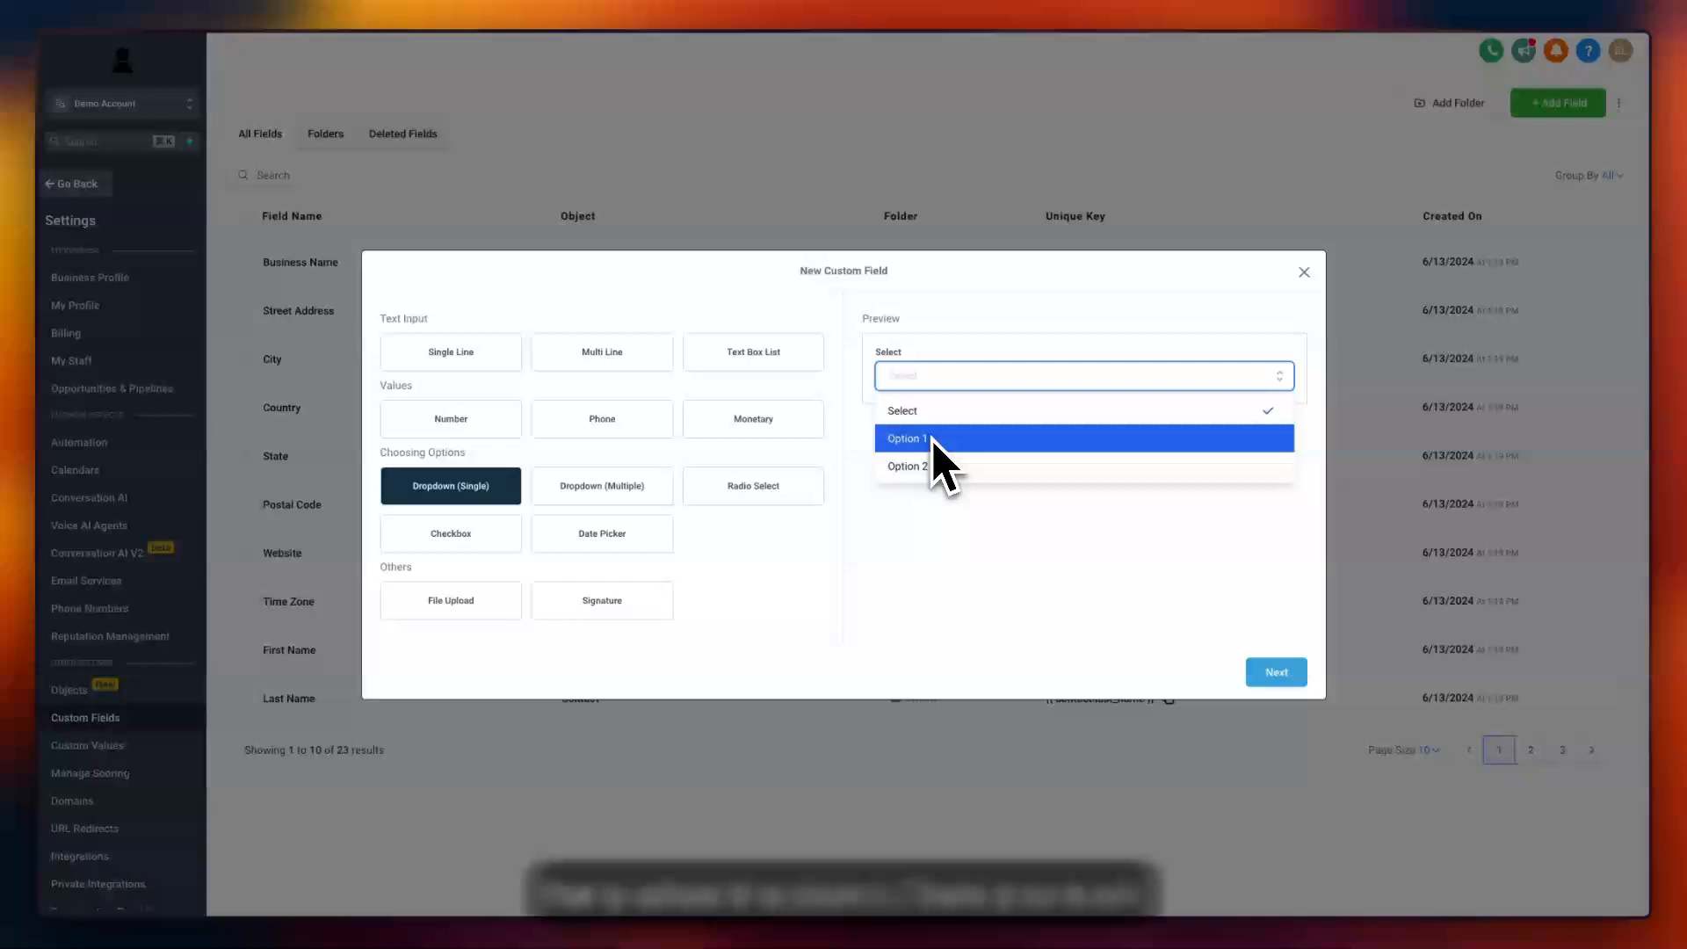
left_click(618, 497)
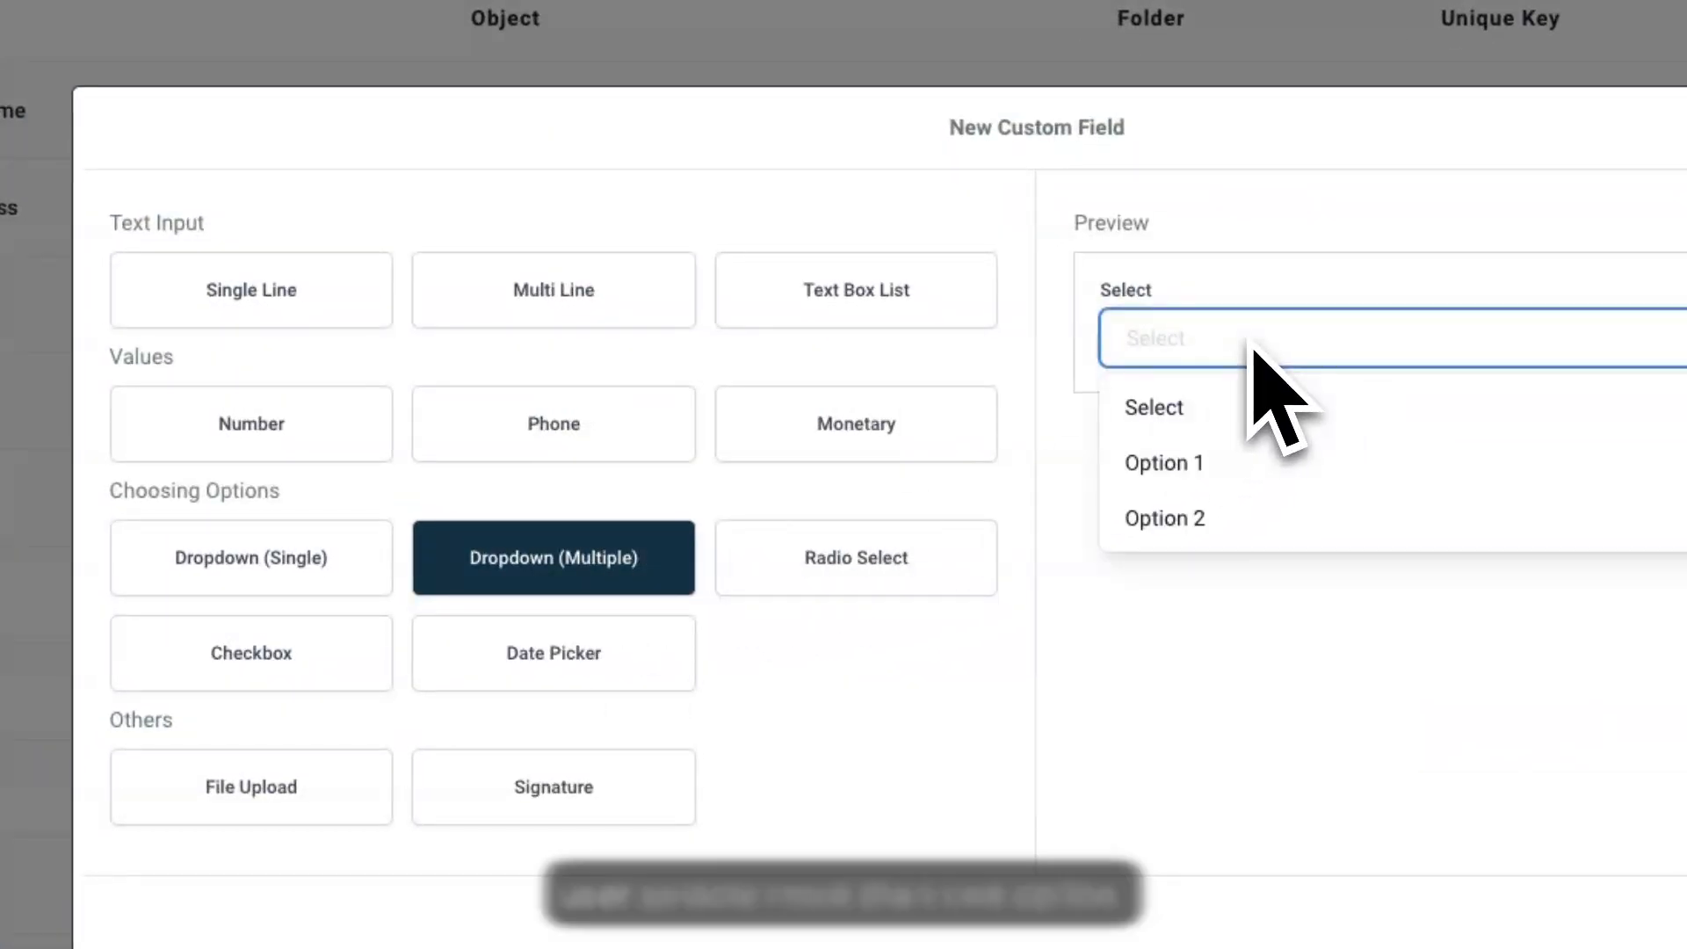
left_click(1248, 465)
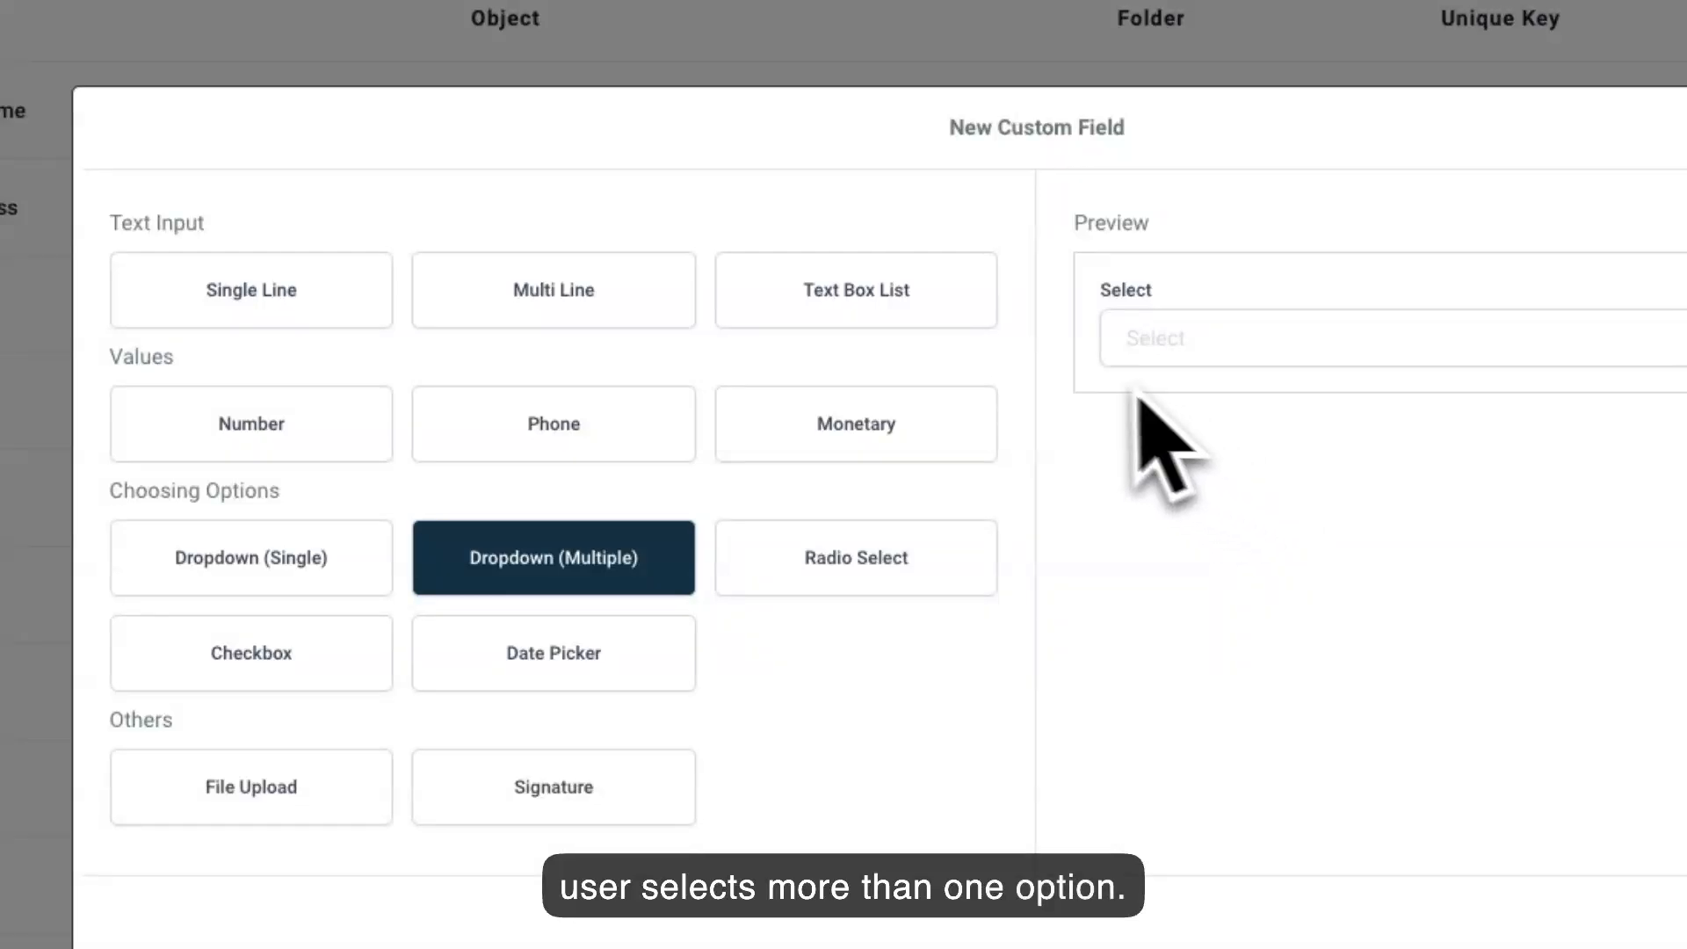
left_click(883, 562)
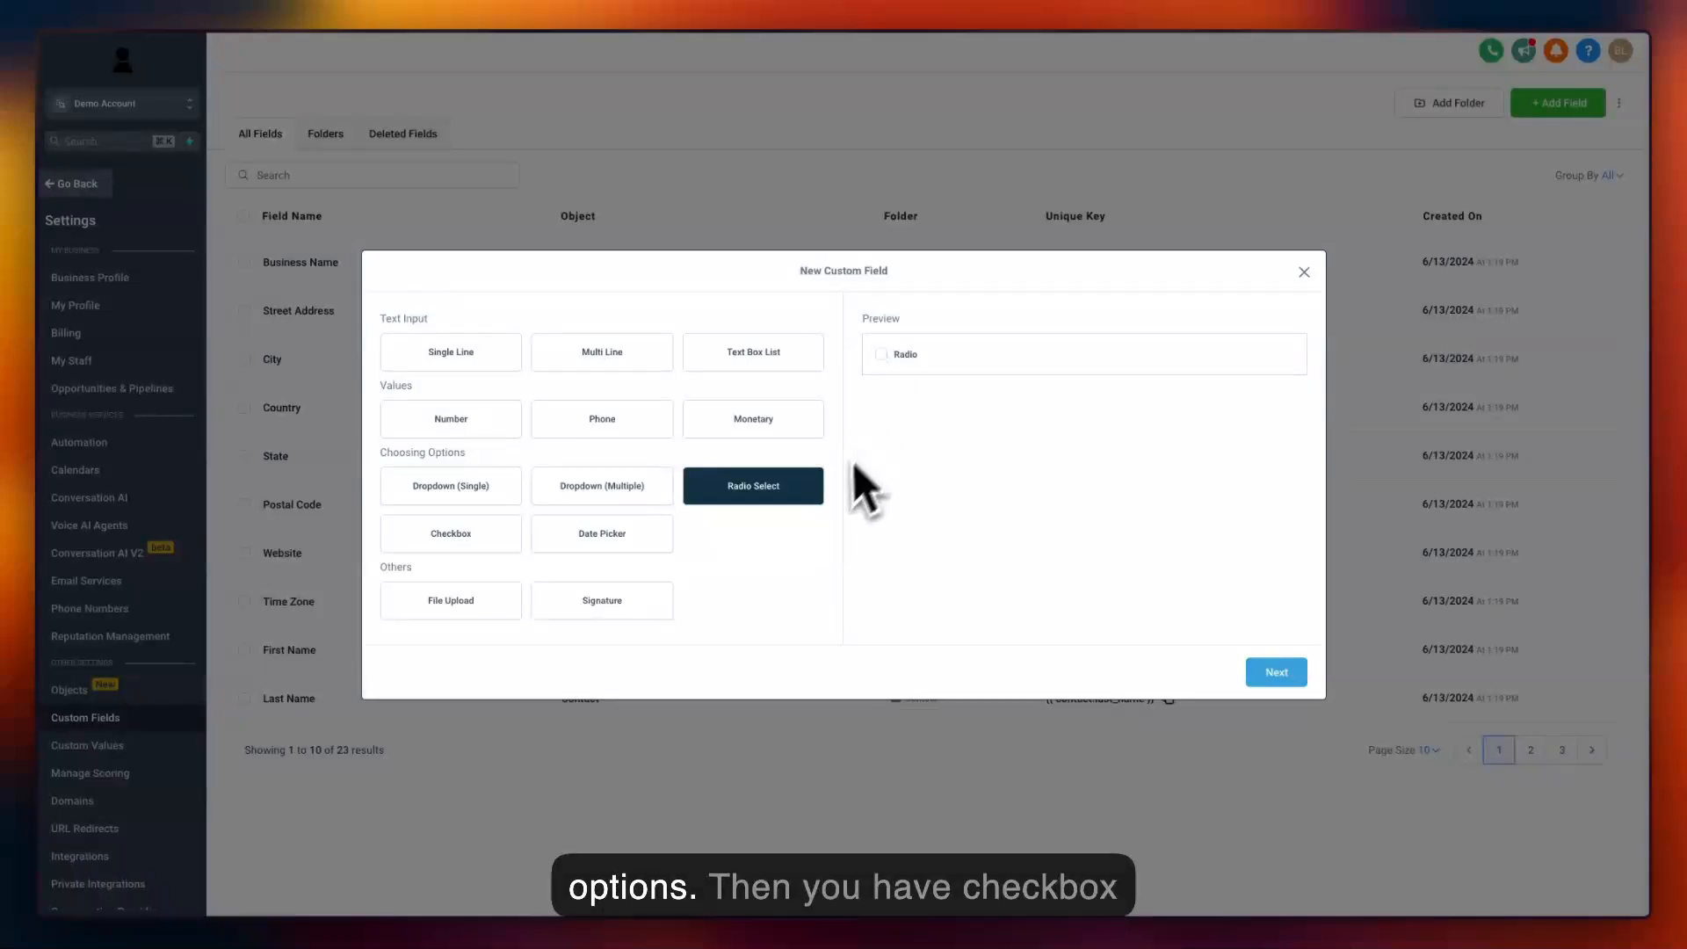
left_click(501, 538)
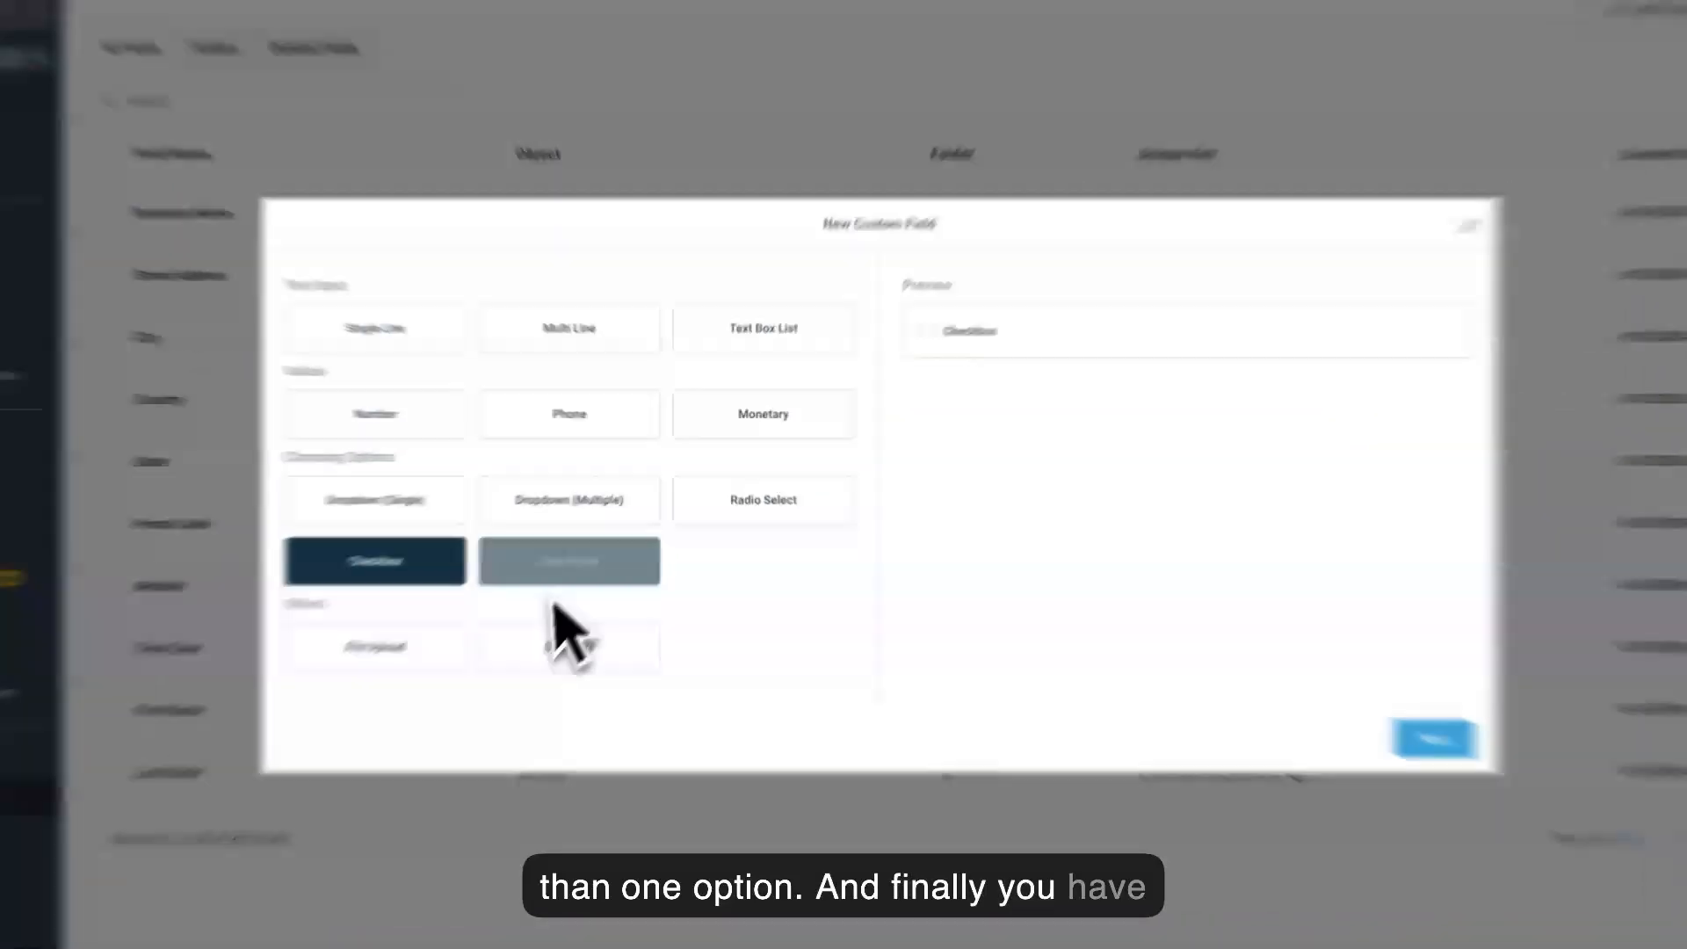
Preview the Date Picker type by choosing November 7, 2024, and preview the File Upload and Signature types.
left_click(584, 540)
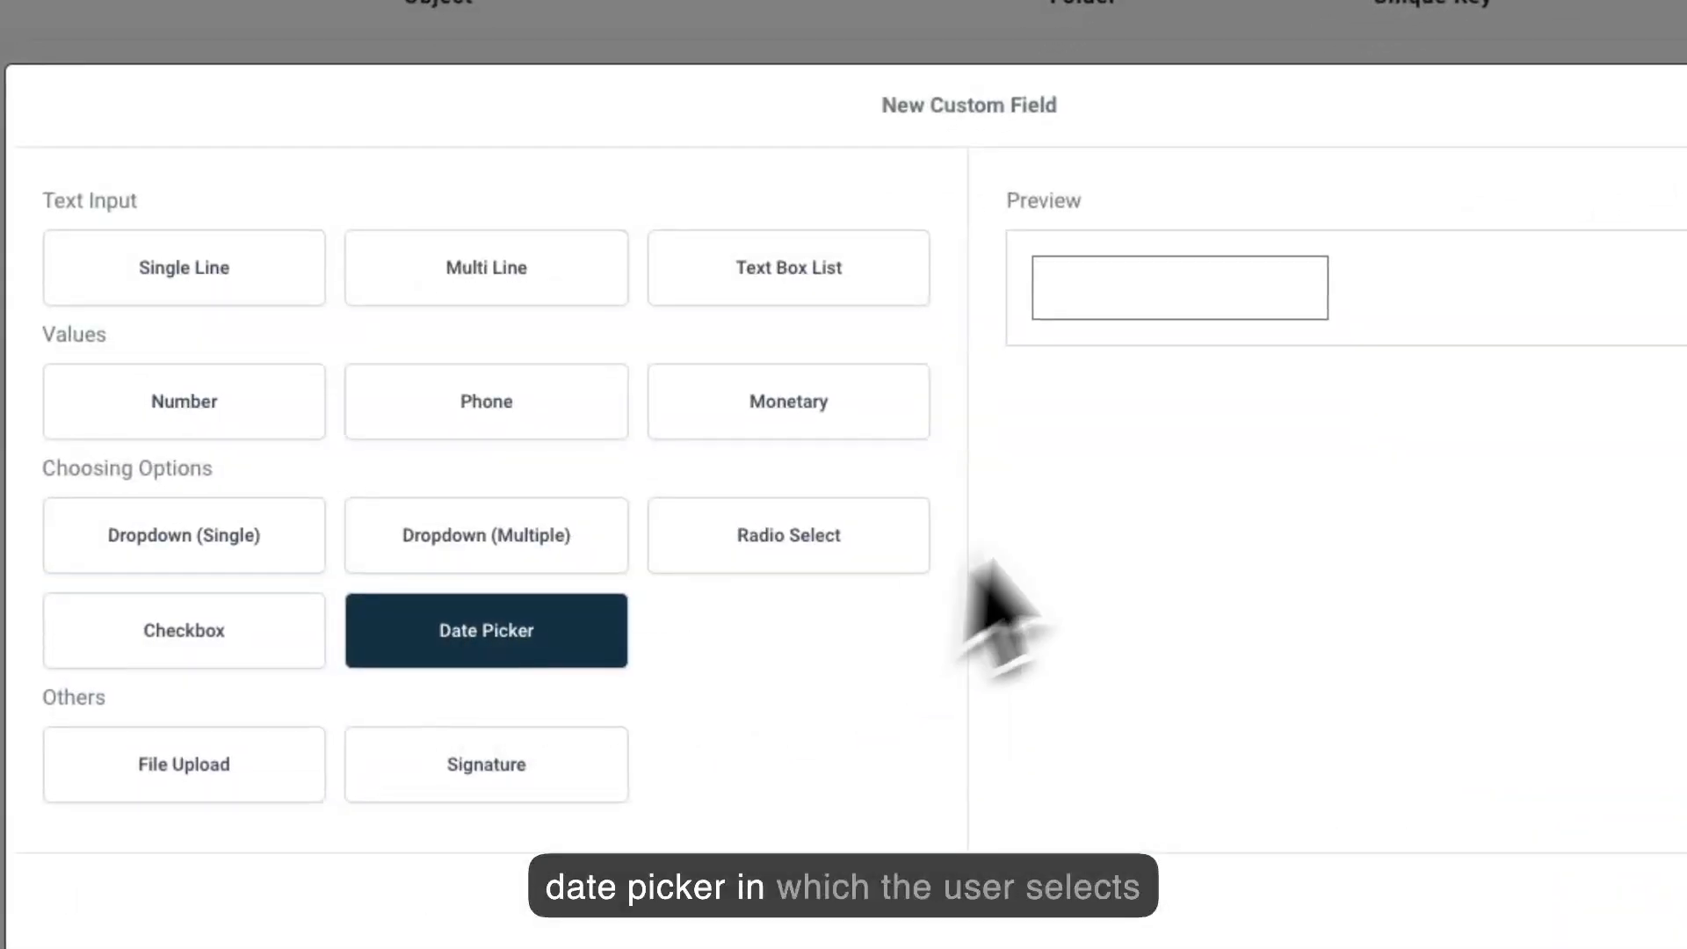
left_click(1103, 301)
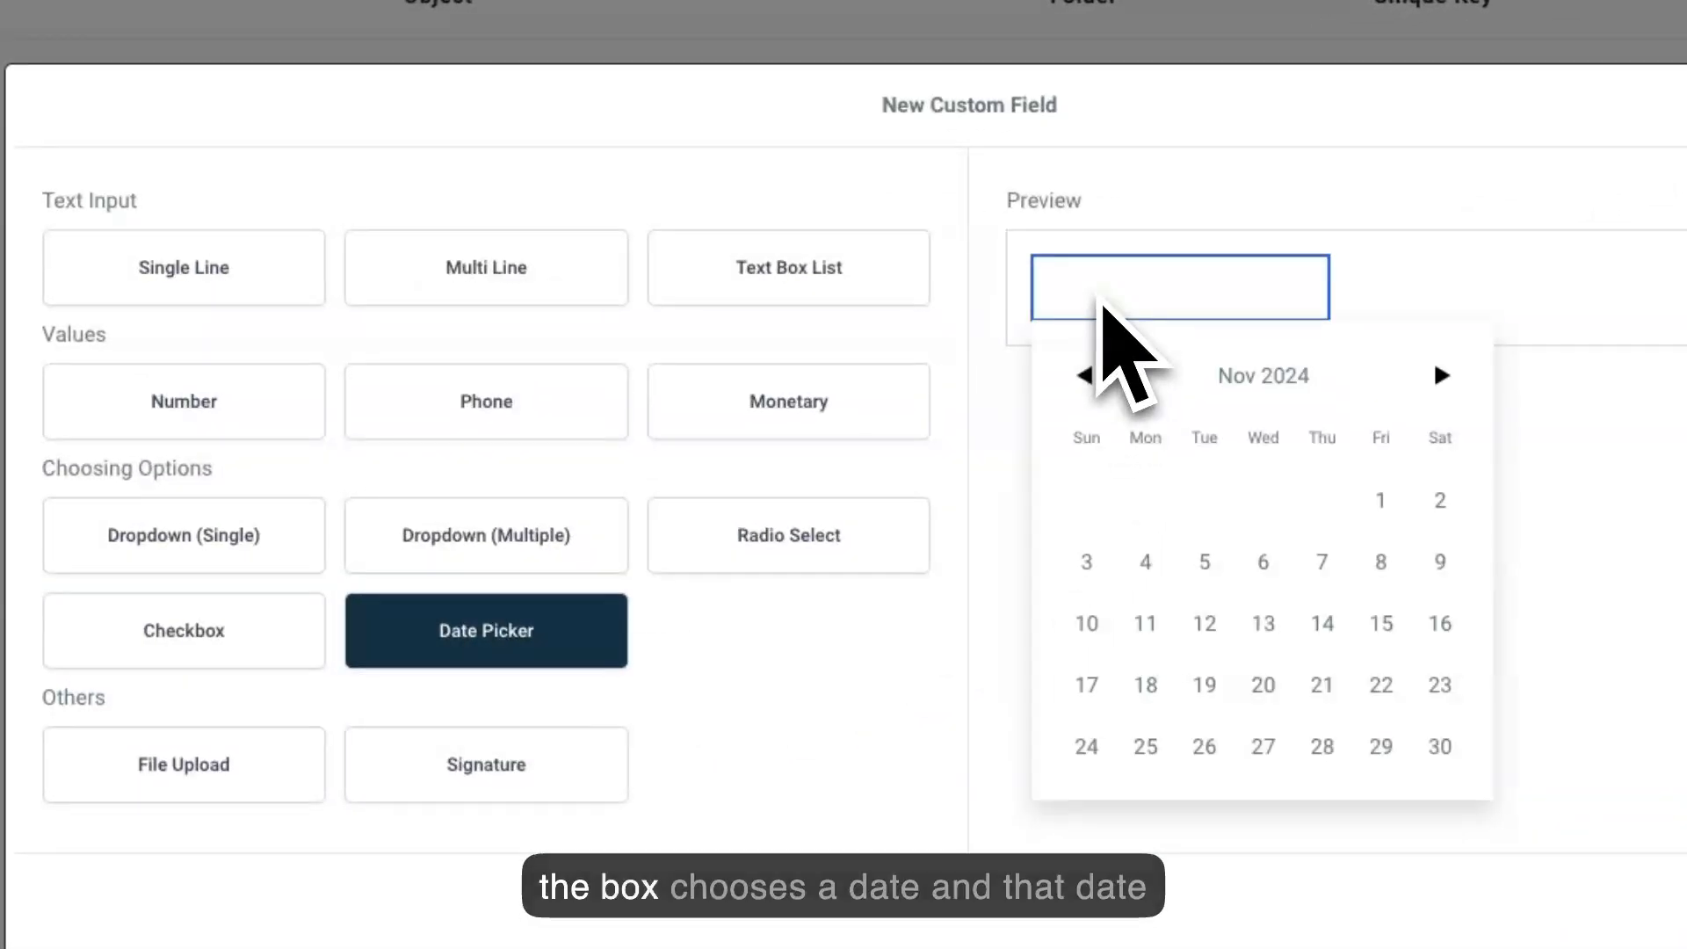
left_click(1322, 565)
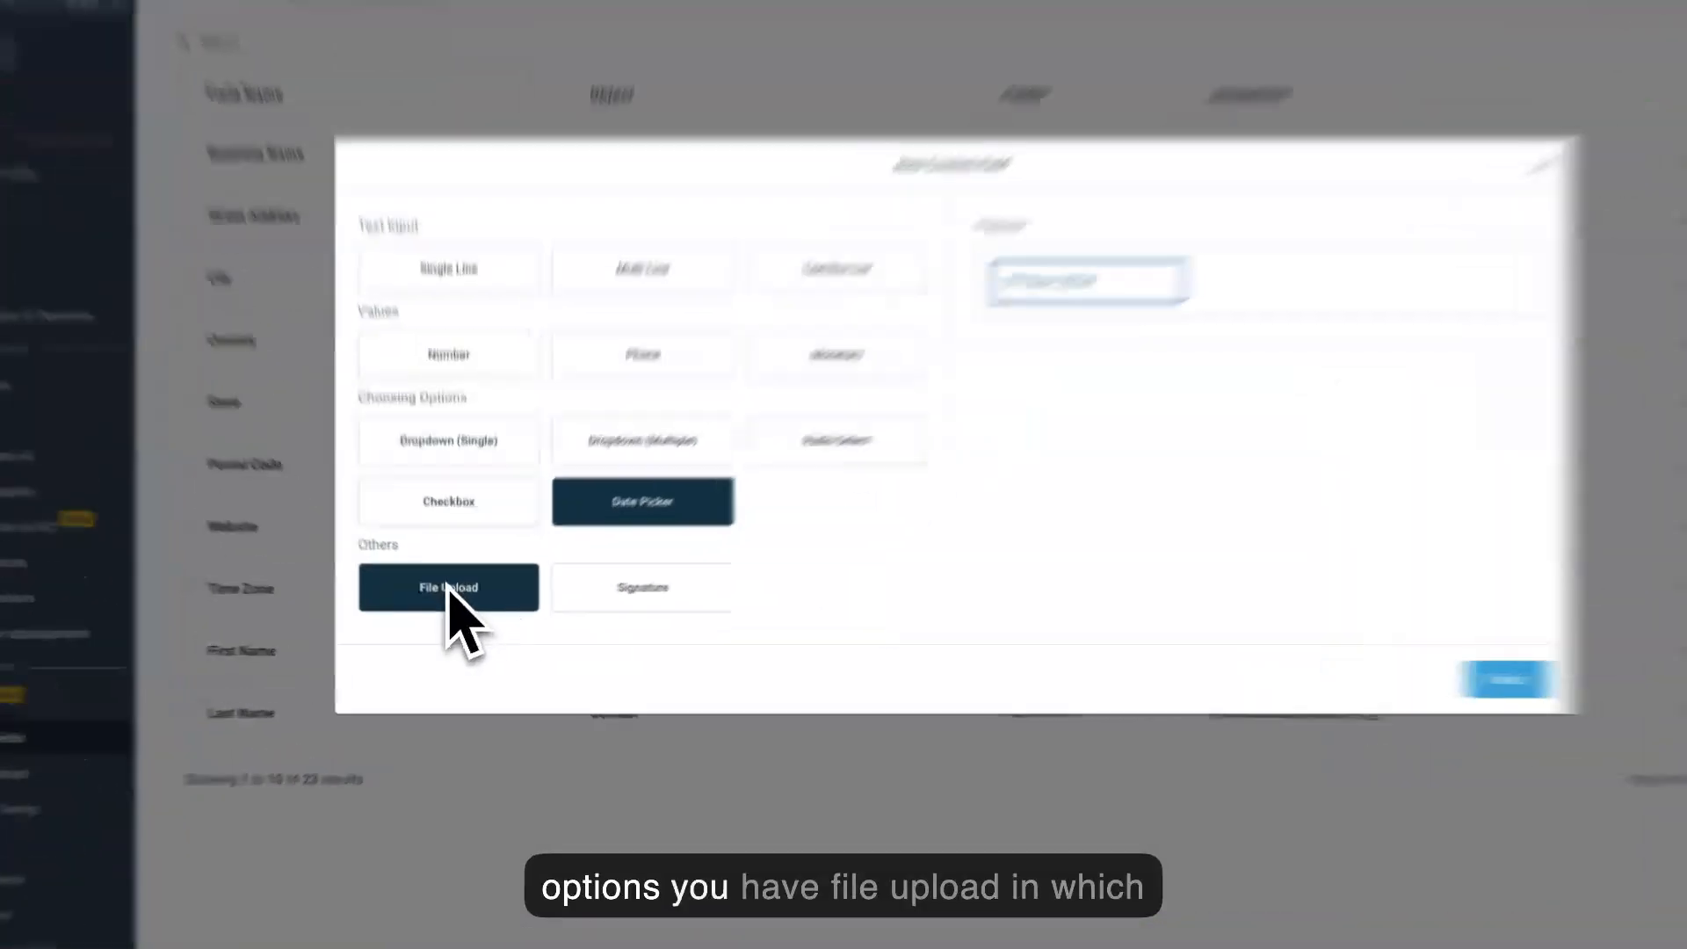
left_click(450, 603)
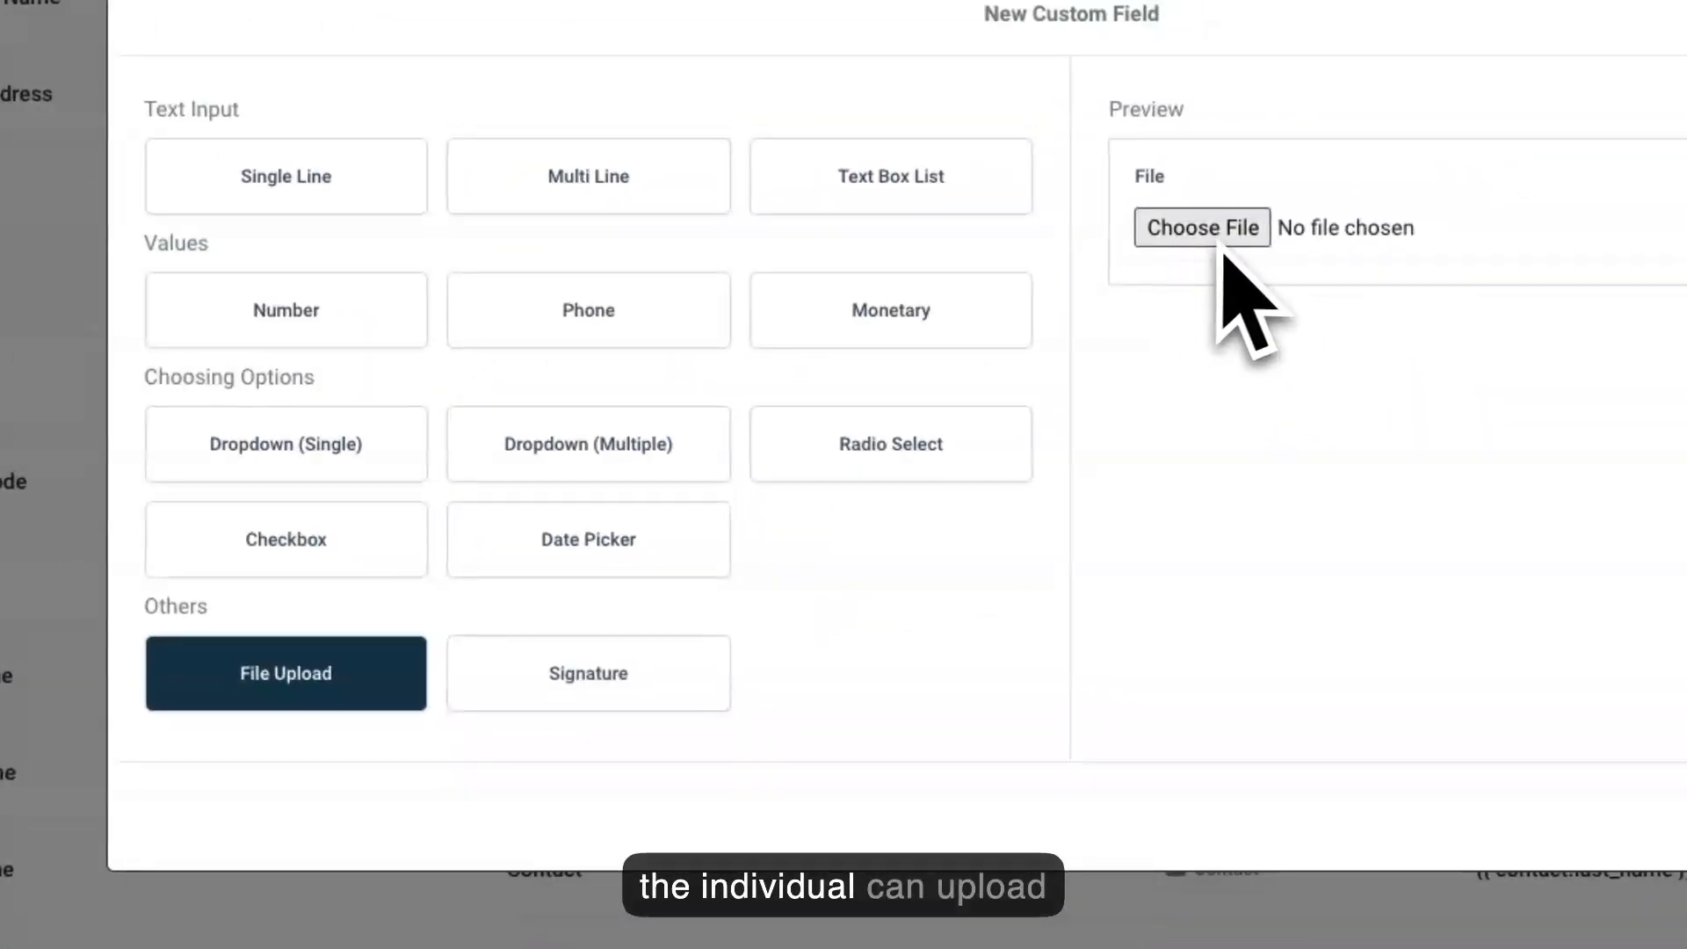
left_click(695, 694)
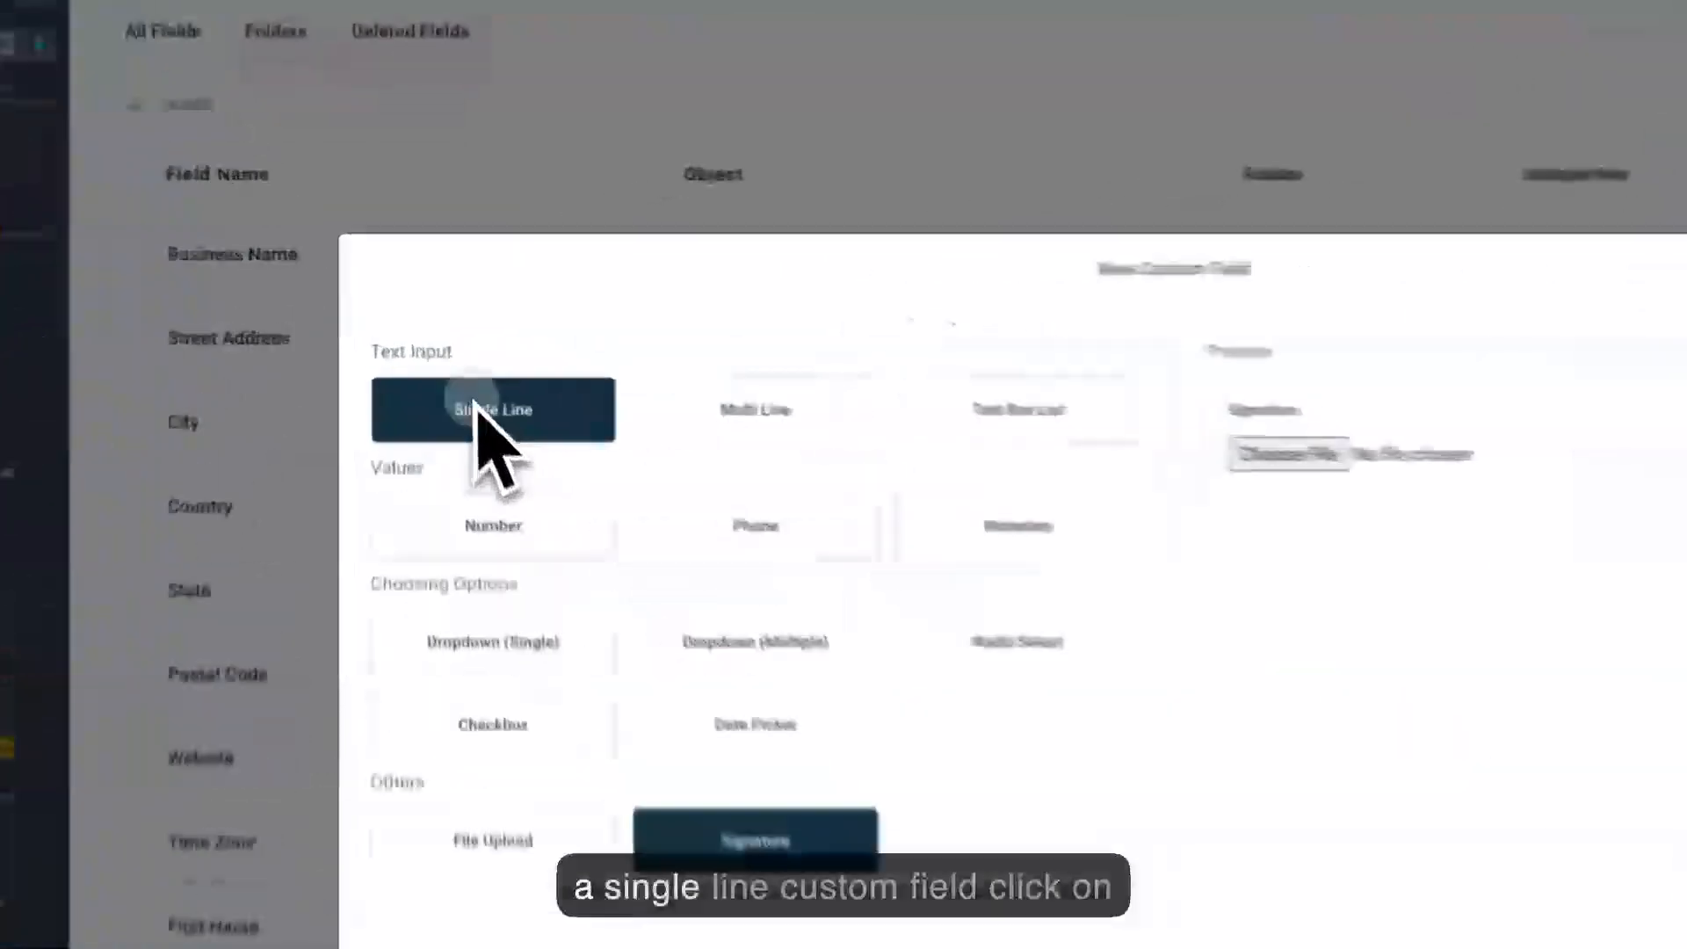
Set up a Single Line custom field named Puppy Name and associate it with the Contact object.
left_click(459, 356)
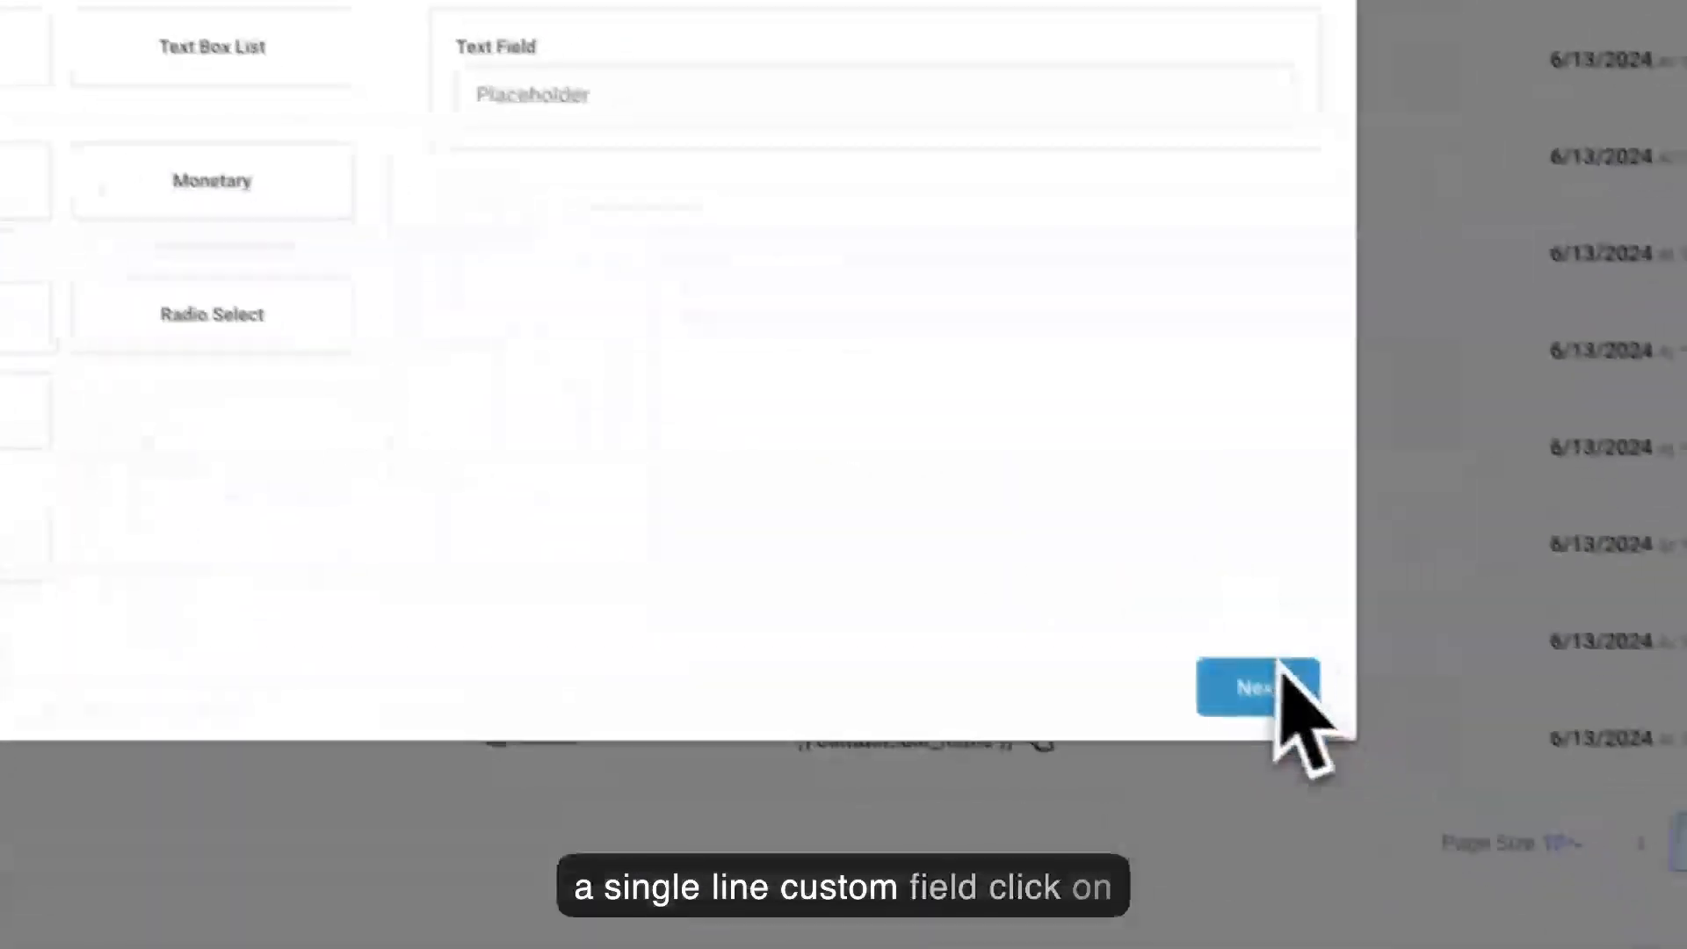
left_click(1562, 885)
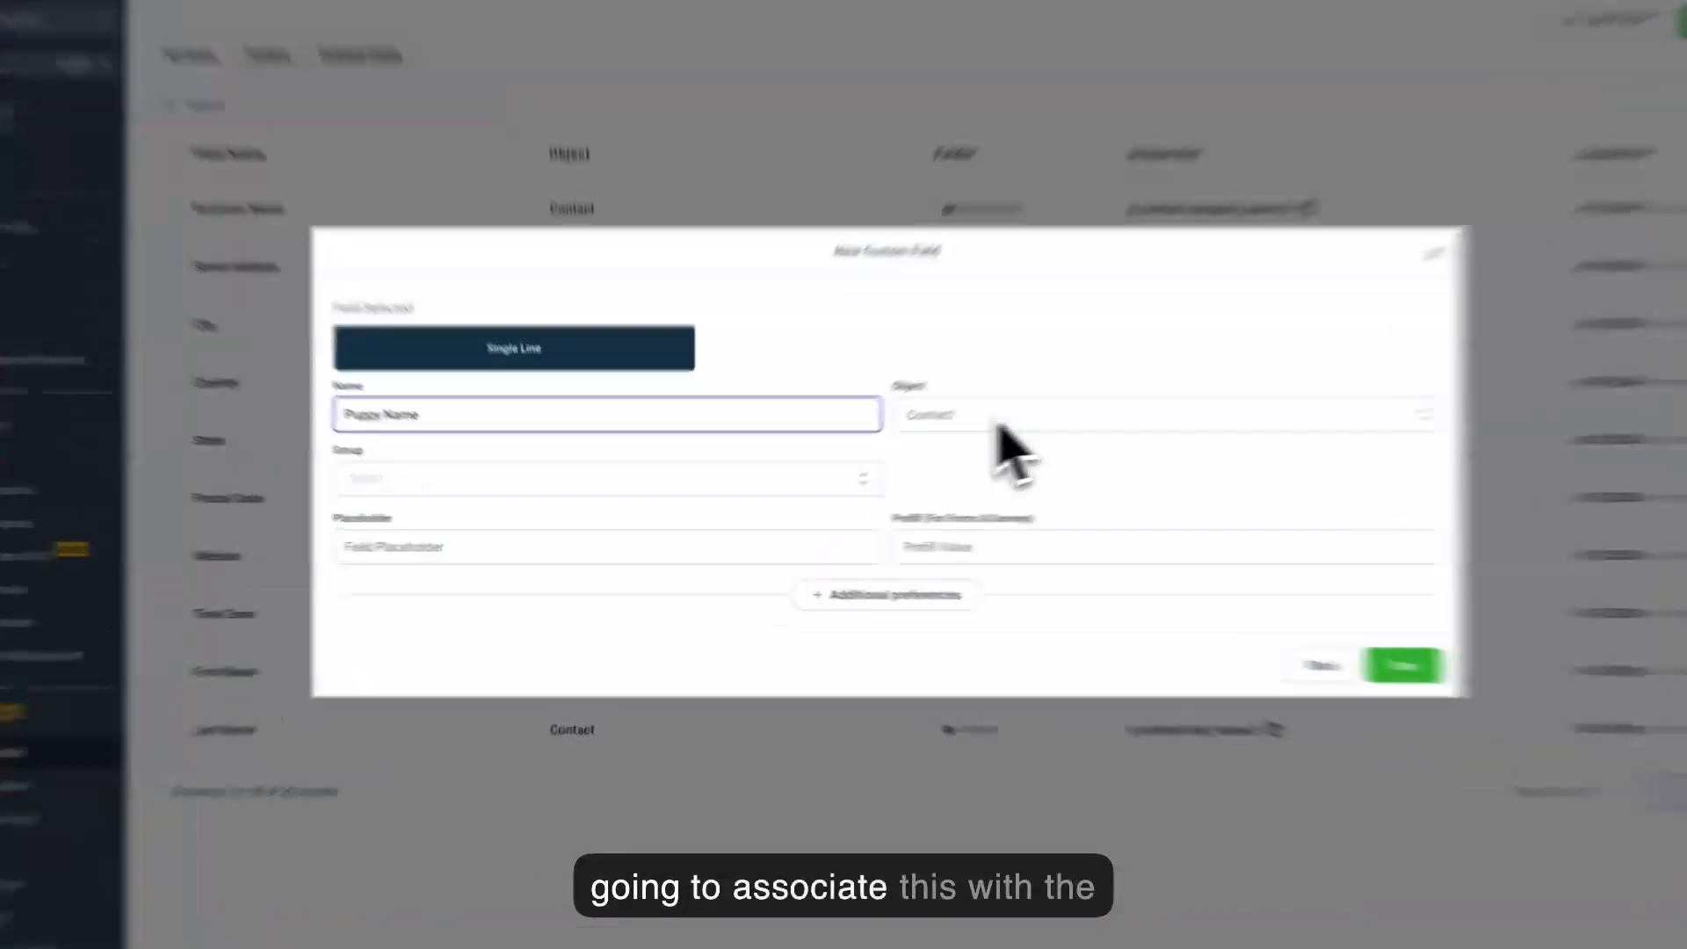
left_click(935, 442)
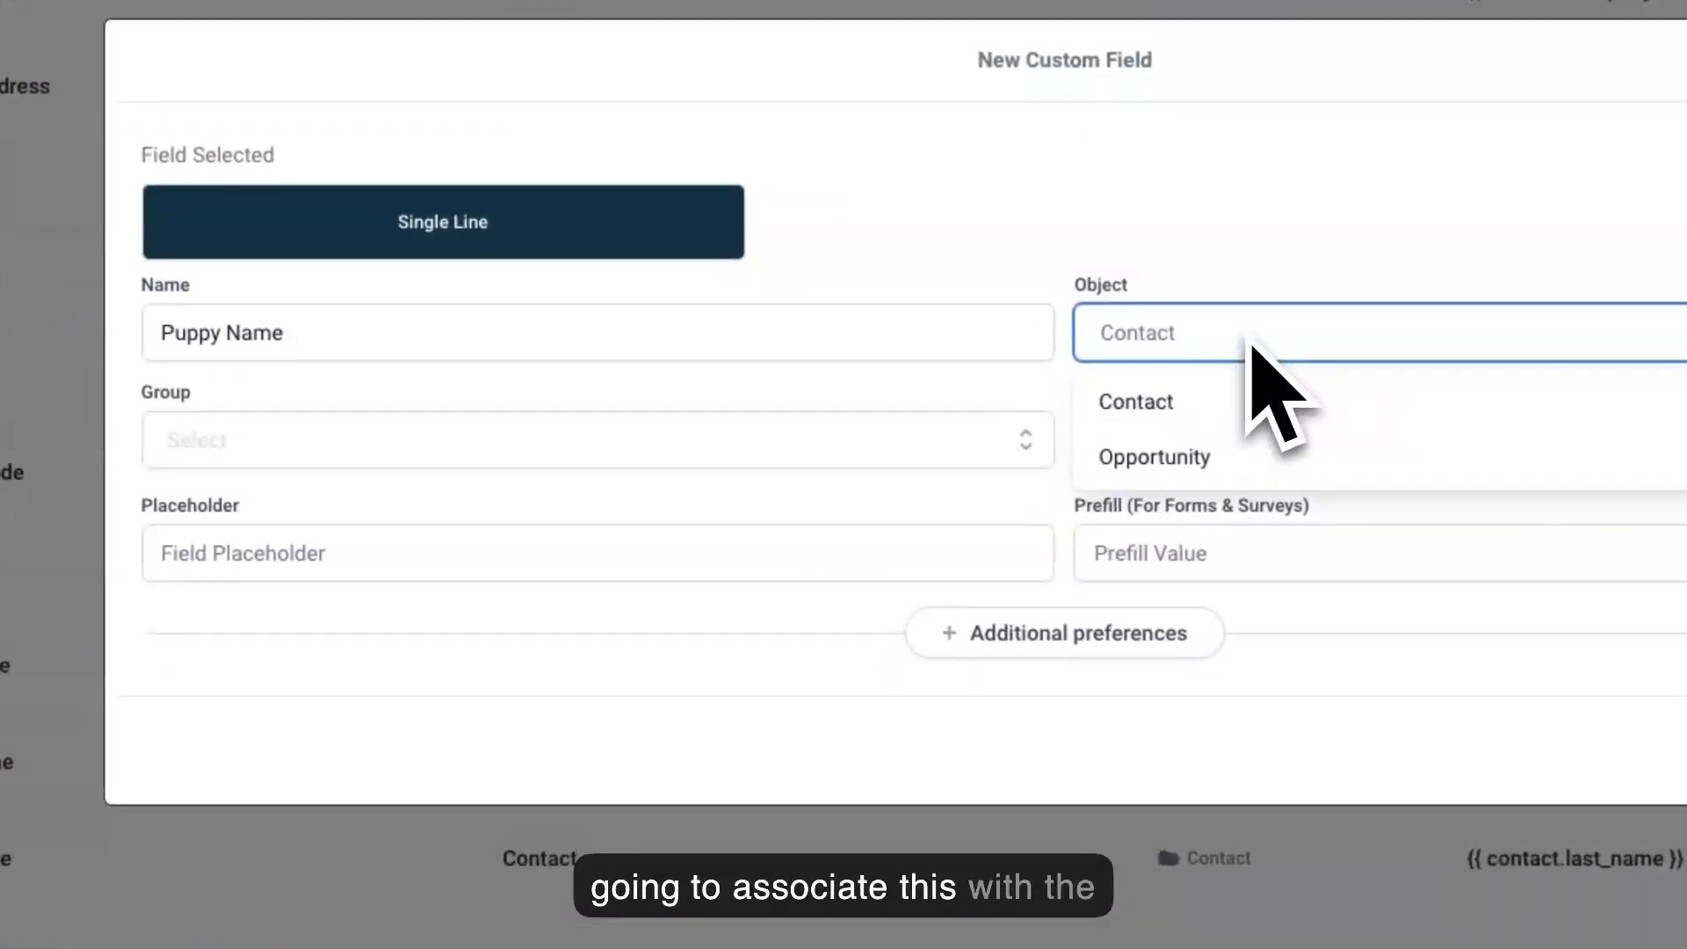
left_click(1191, 400)
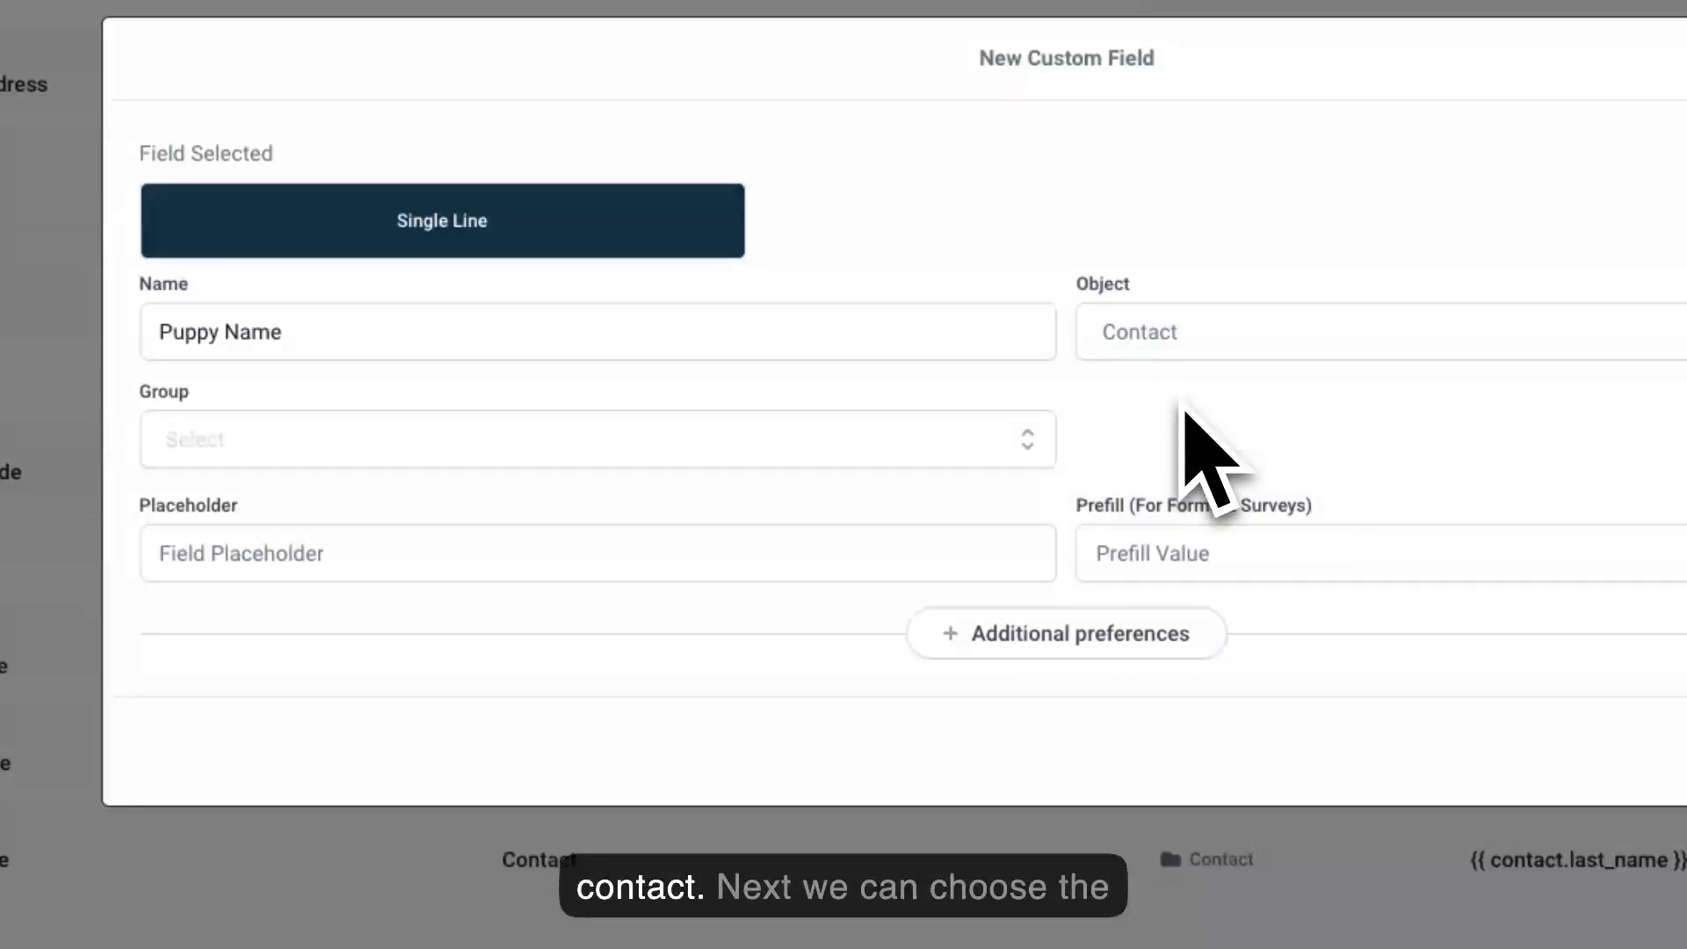
Assign the Puppy Name field to the General Info group, expand the additional preferences and save the field.
left_click(1008, 452)
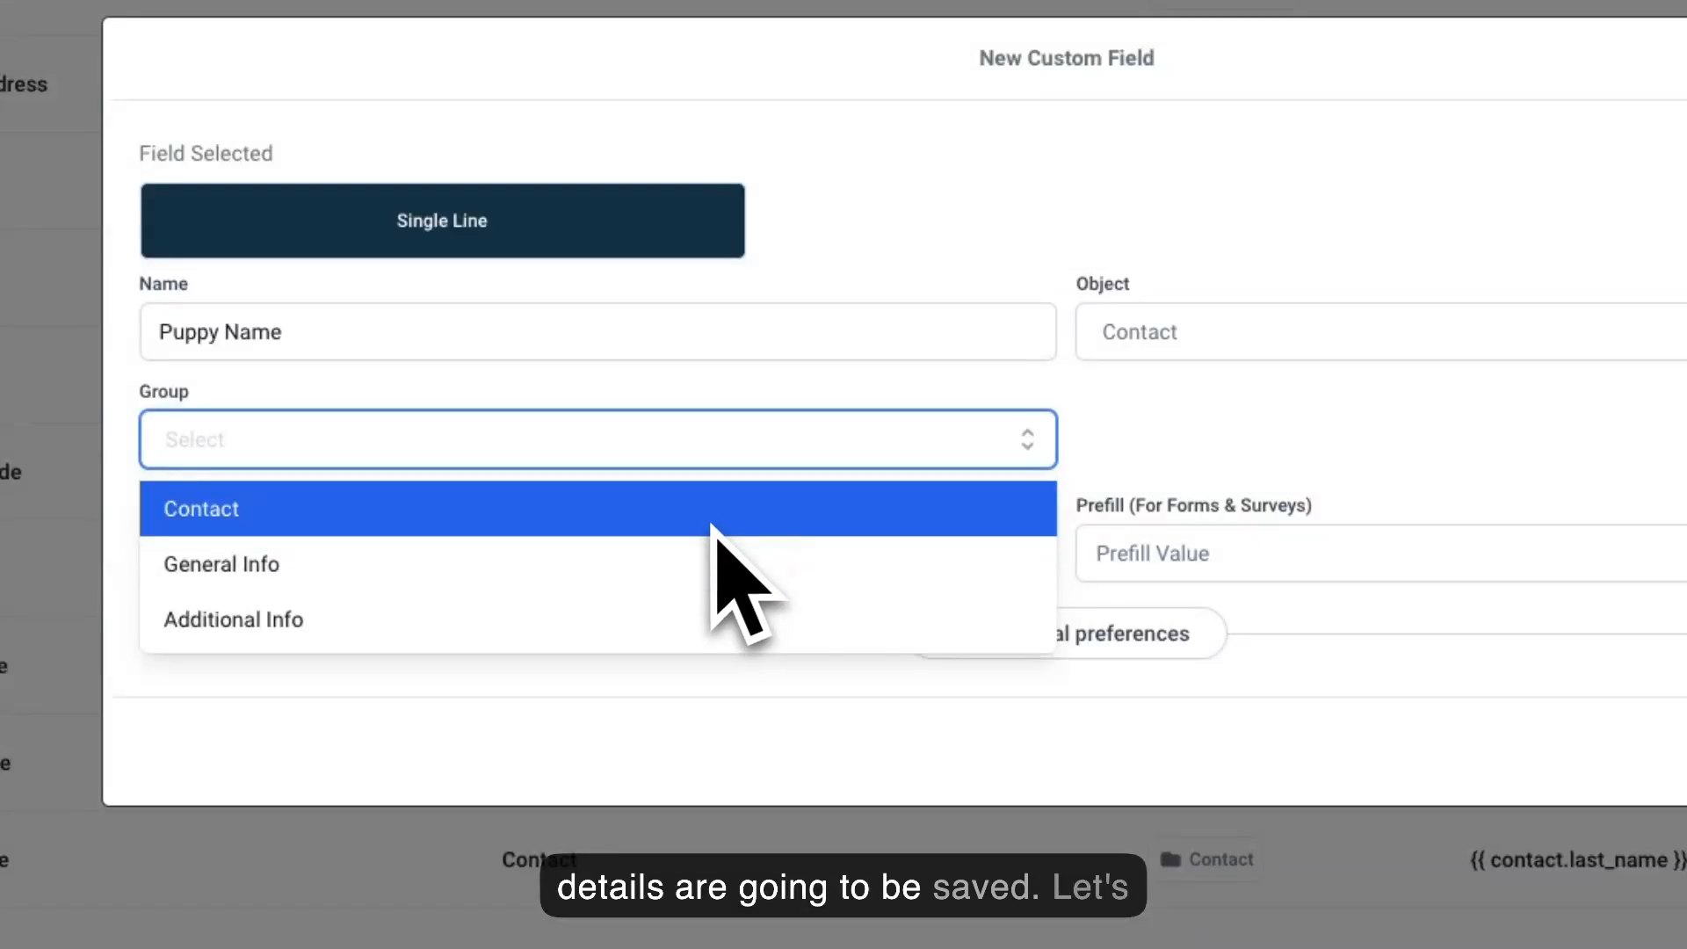
left_click(696, 564)
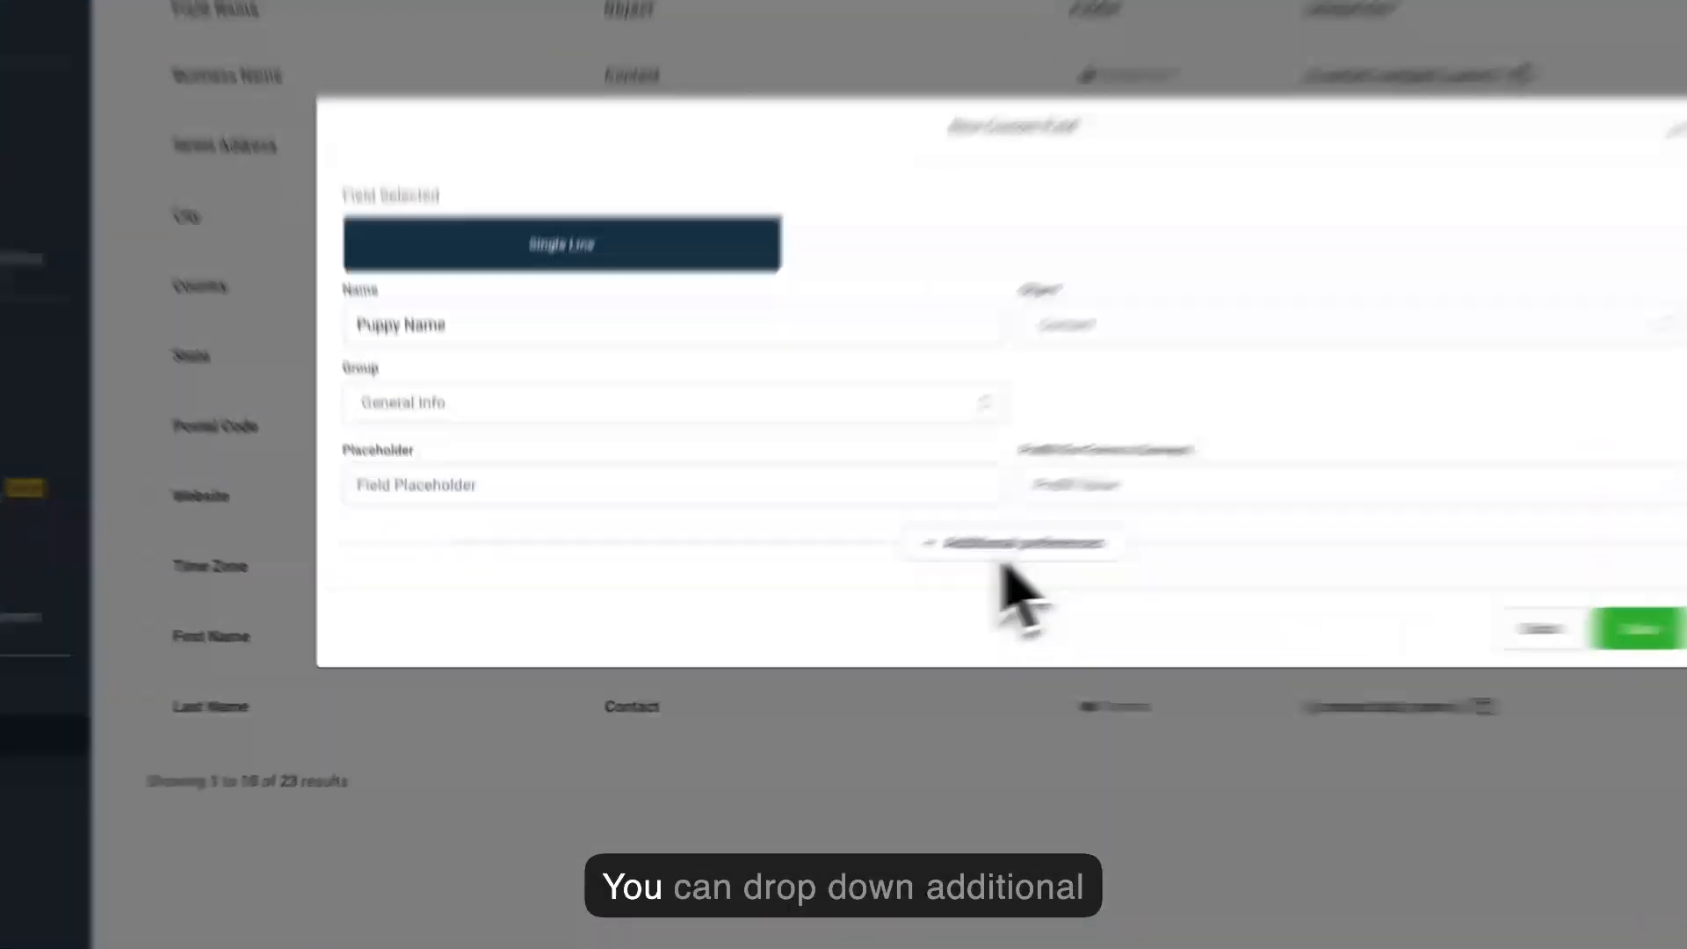
left_click(857, 587)
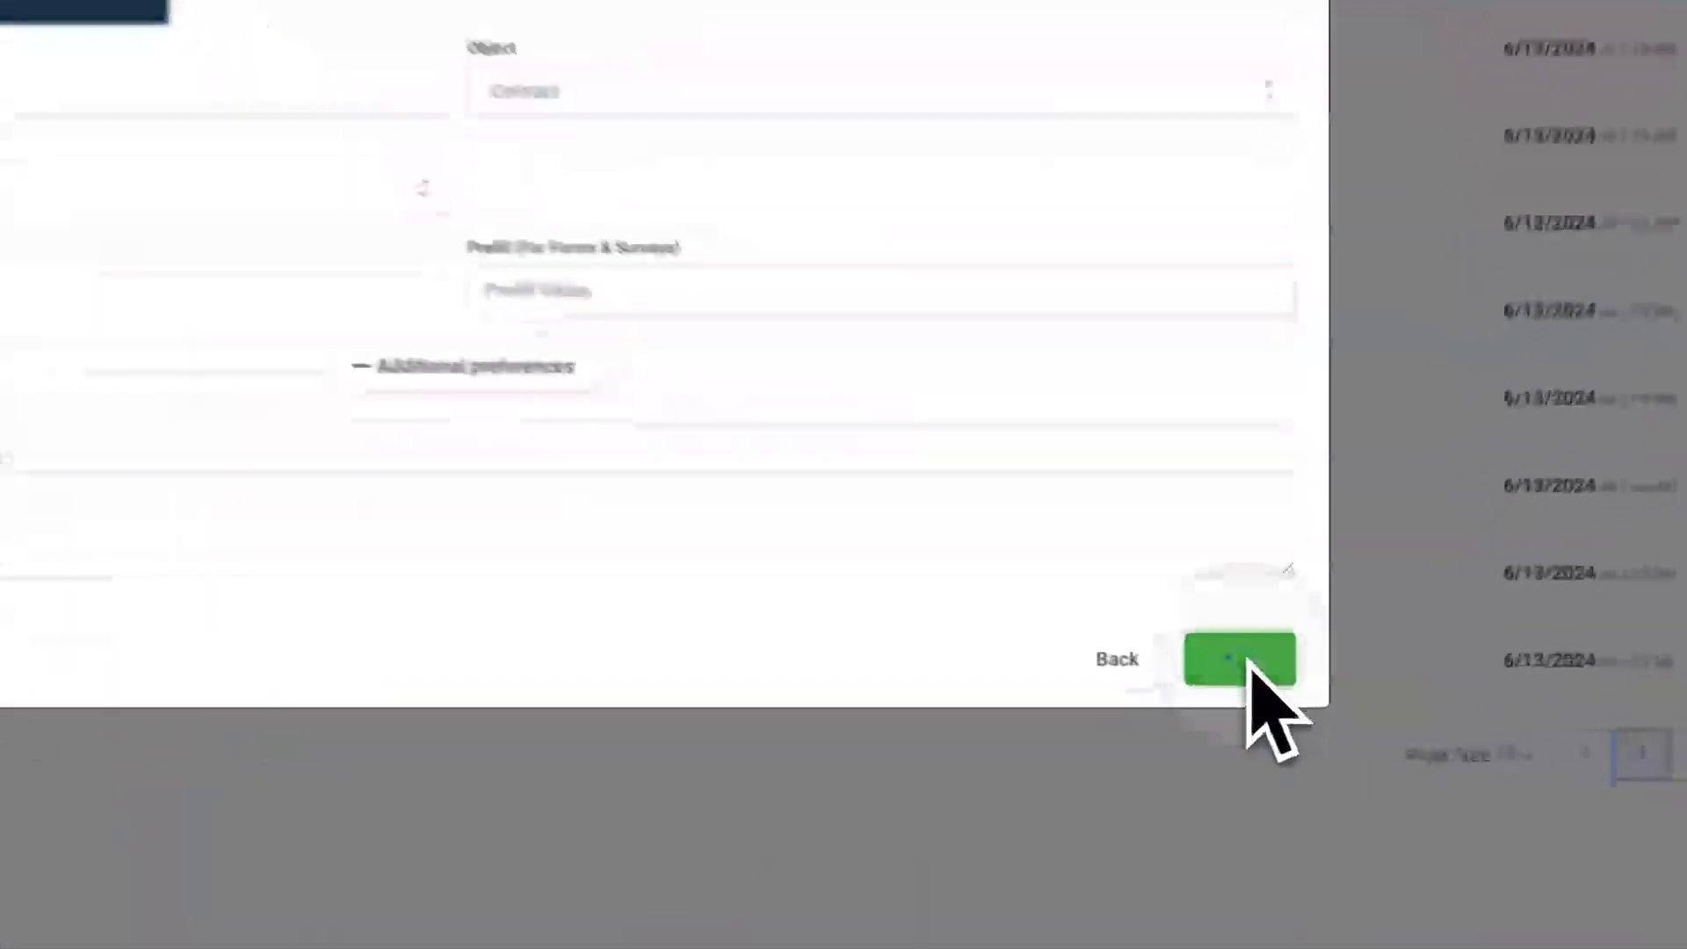
left_click(1276, 697)
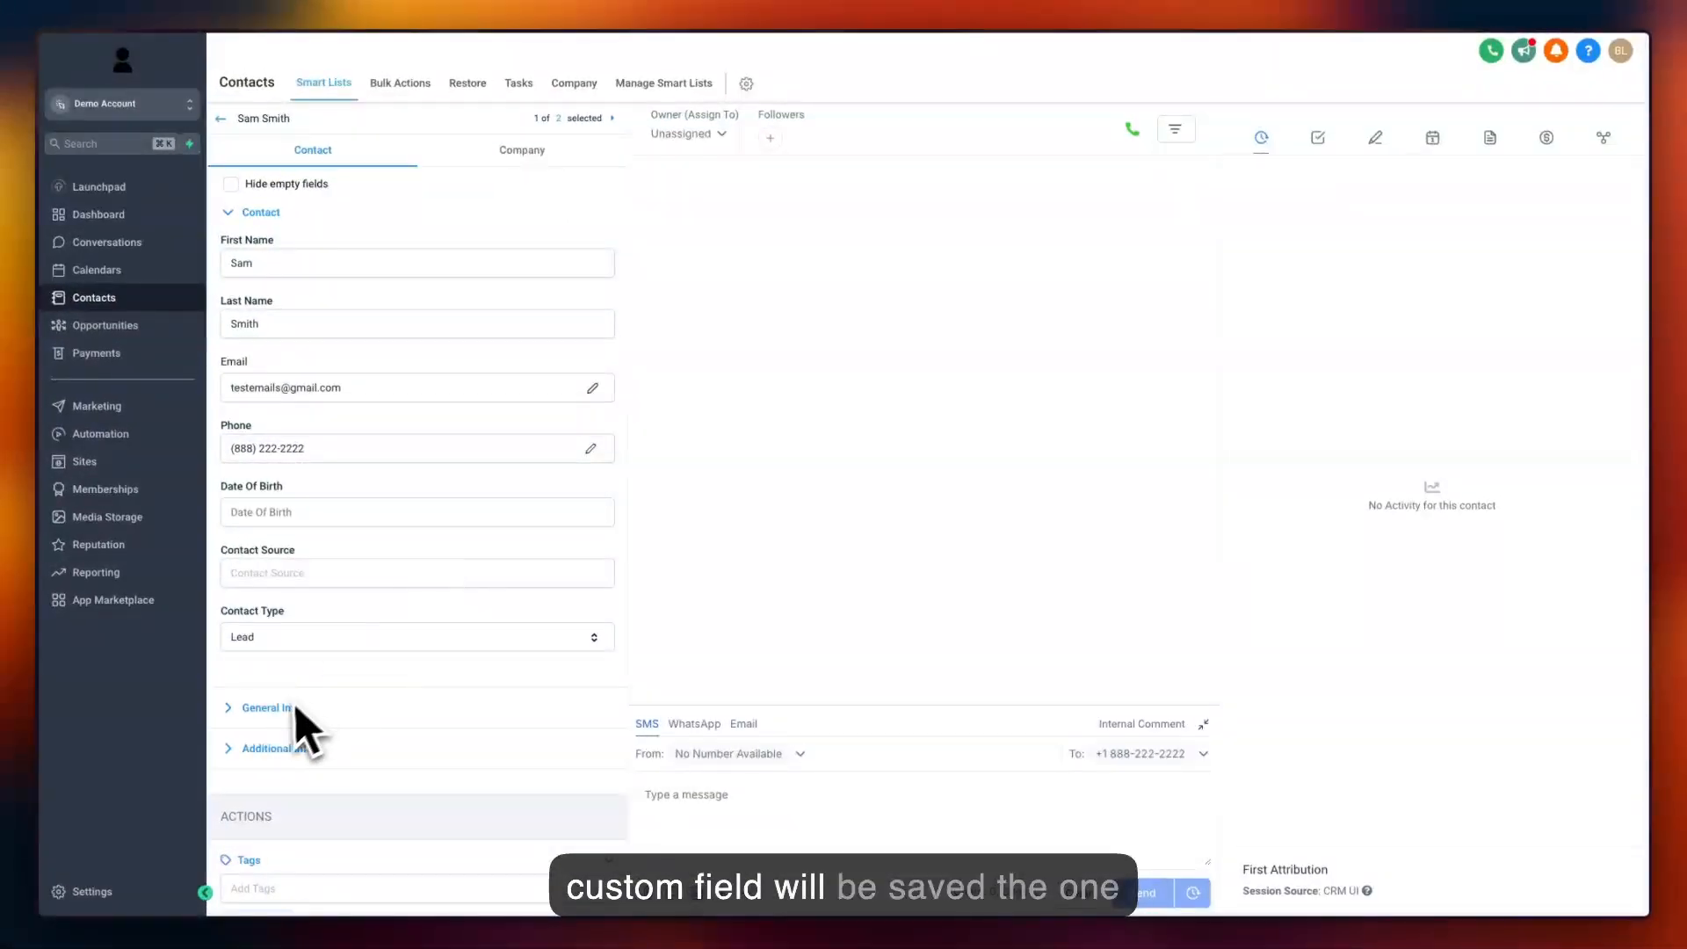
Expand the General Info section of the contact record and locate the Puppy Name field.
left_click(296, 707)
scroll(299, 730, "down", 1)
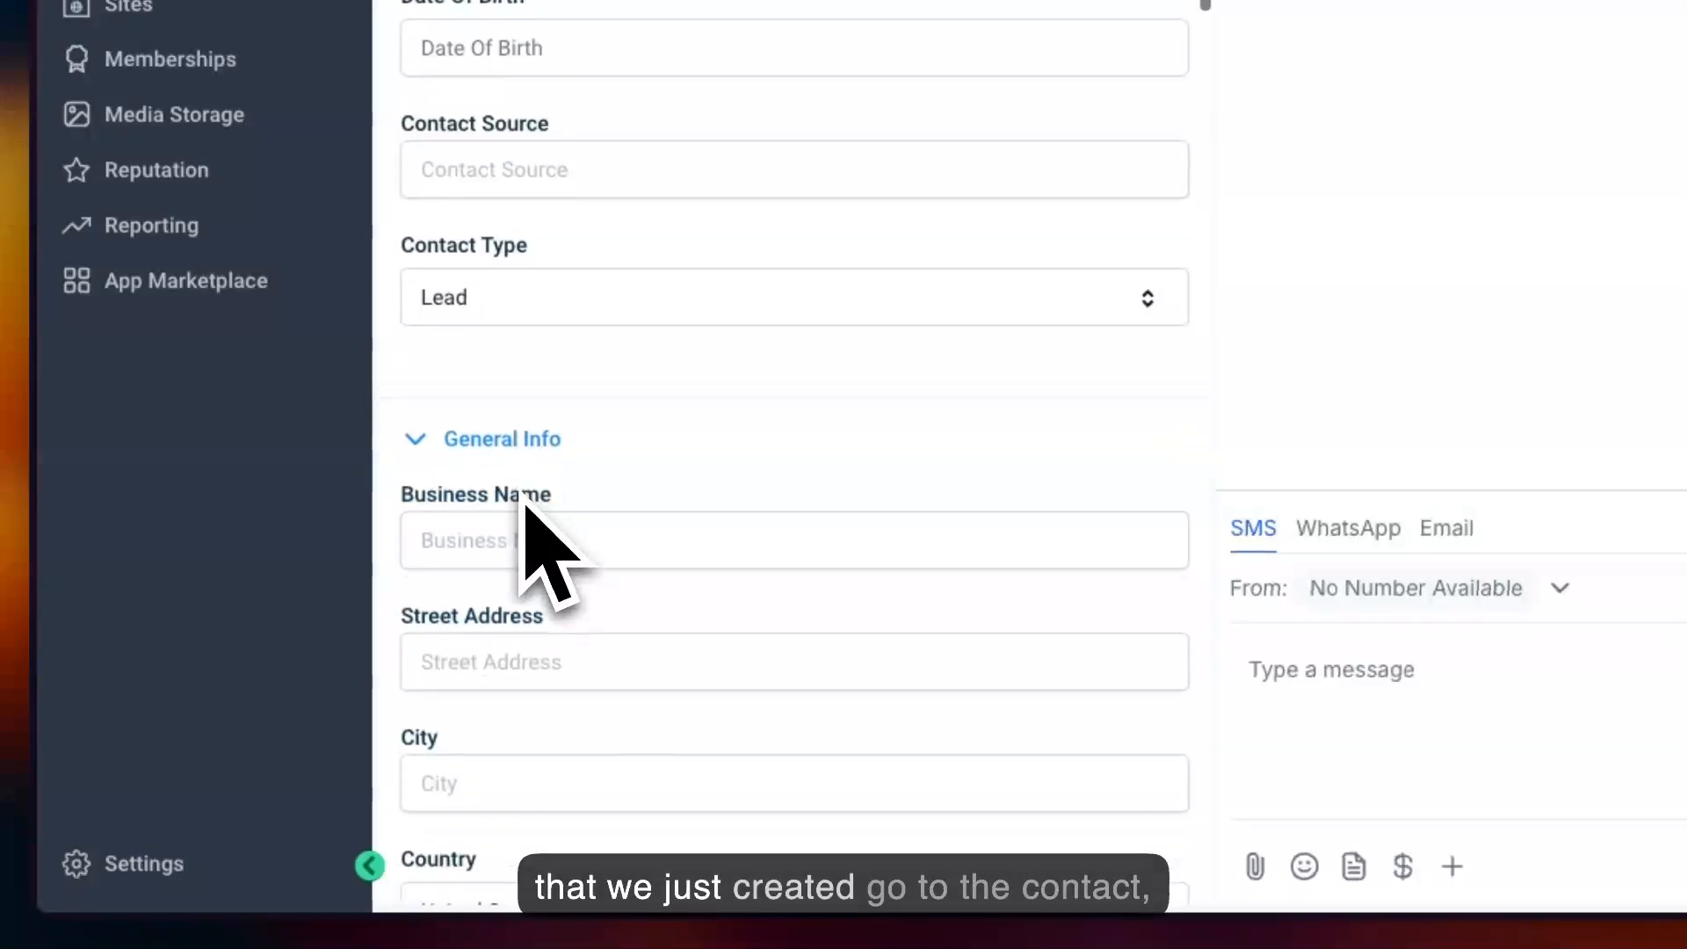
scroll(528, 510, "down", 5)
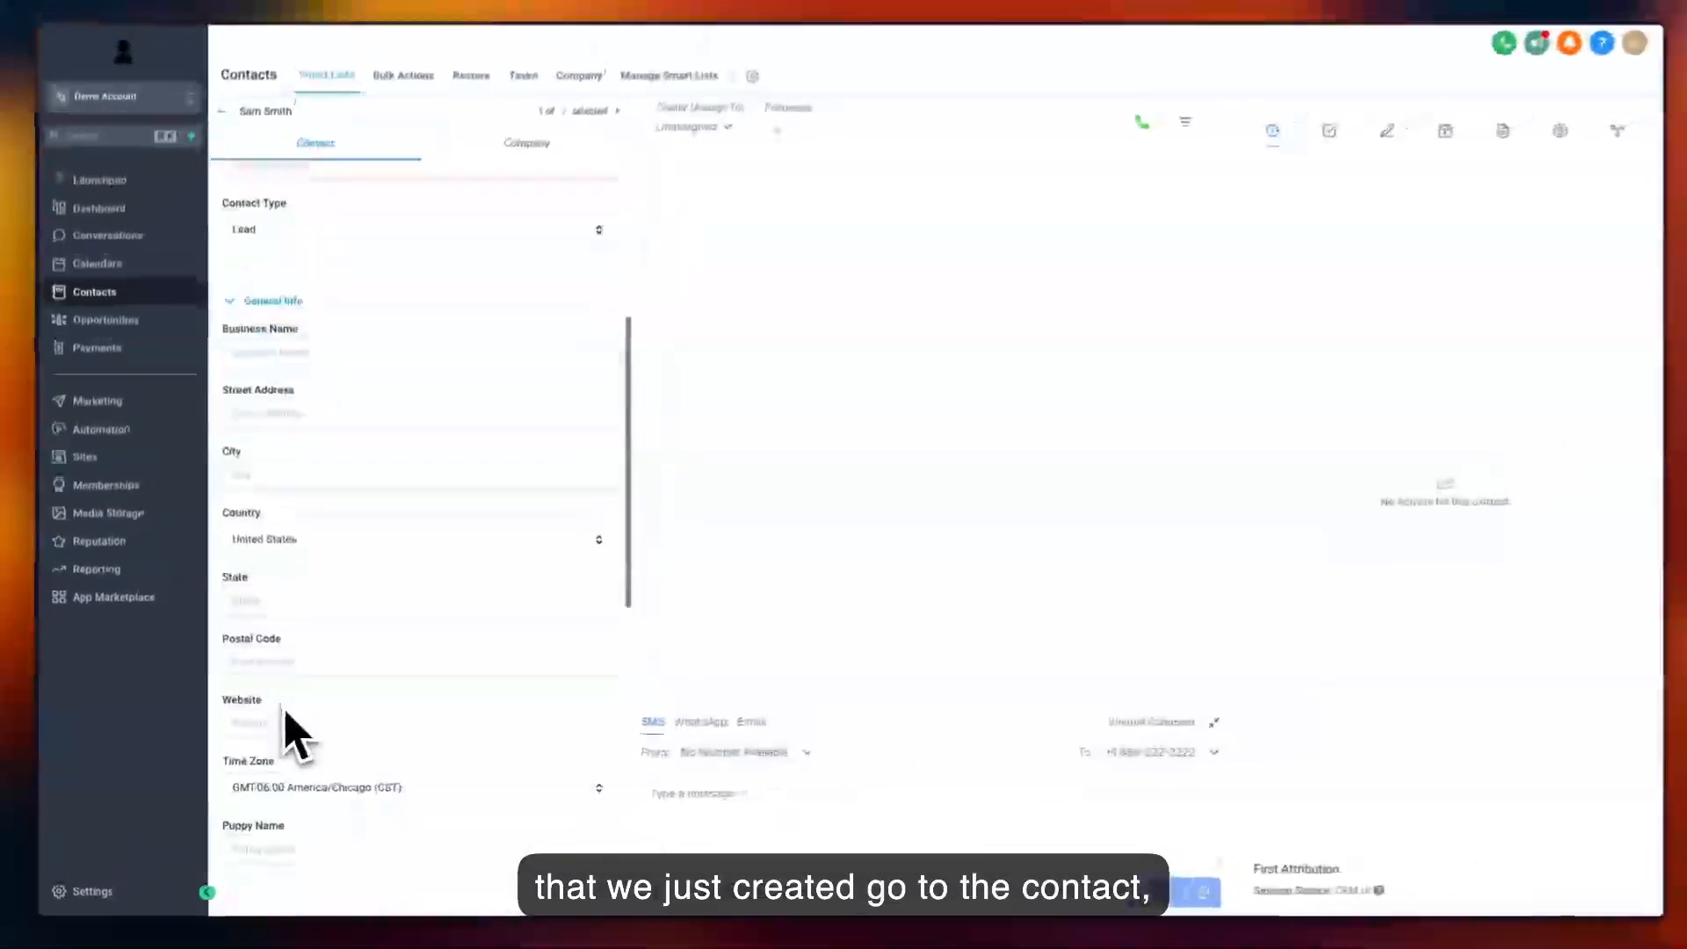
scroll(296, 736, "down", 2)
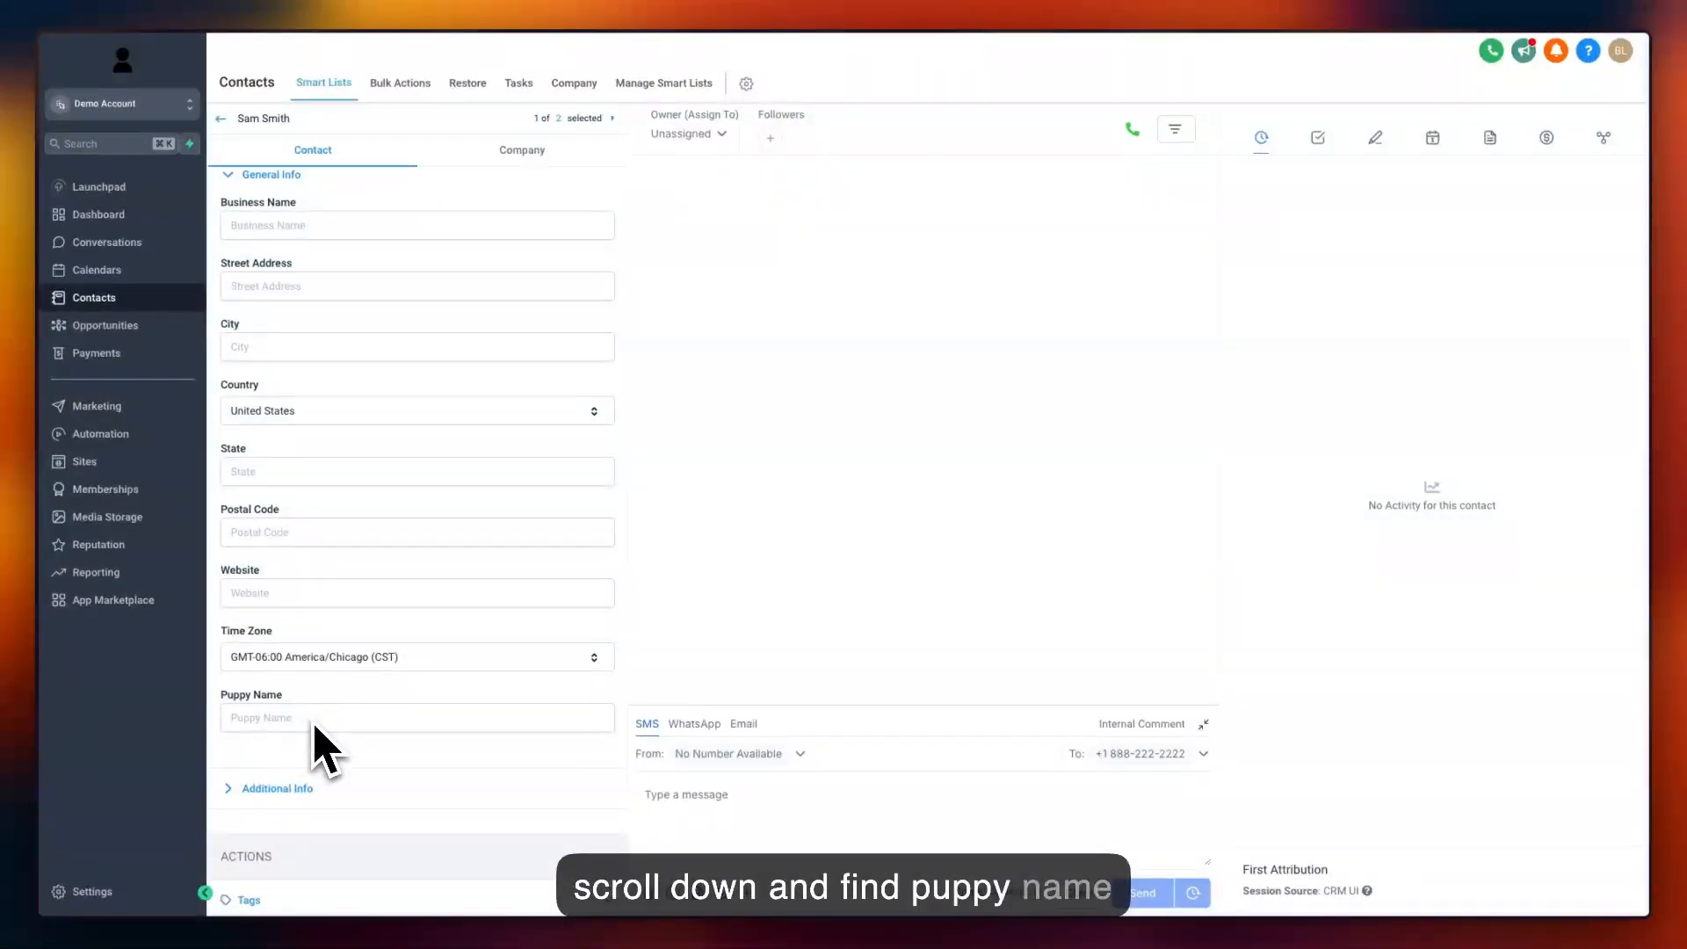
scroll(347, 703, "up", 1)
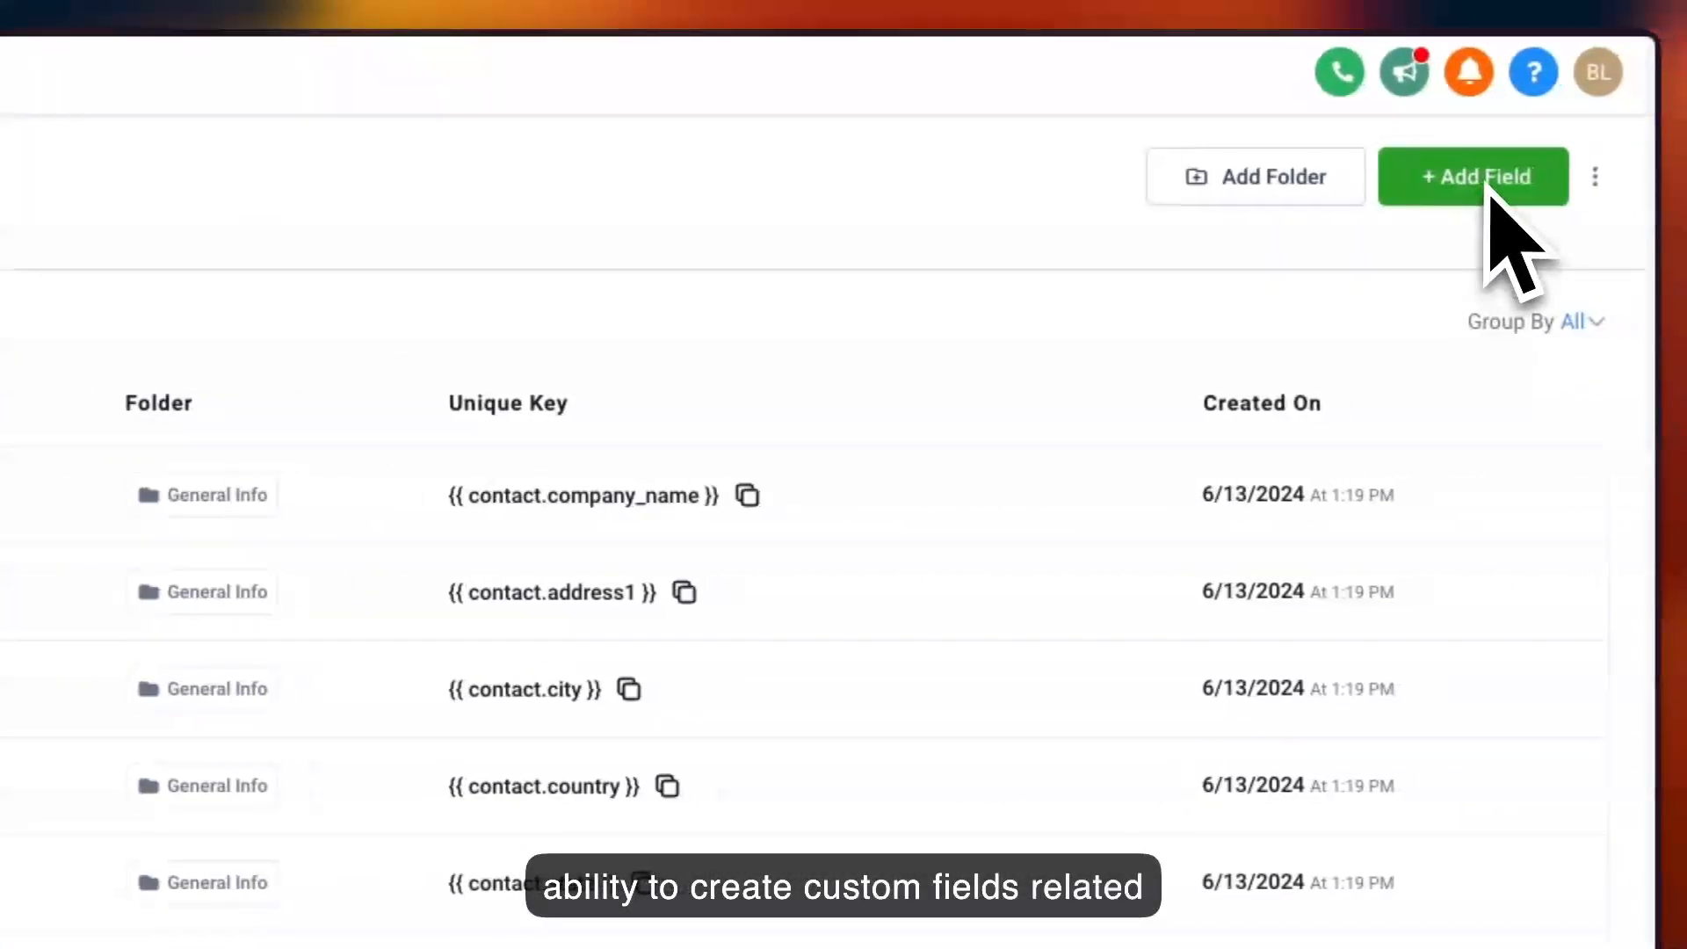
Create another Single Line custom field, associate it with the Opportunity object, choose a group and save it.
left_click(1485, 180)
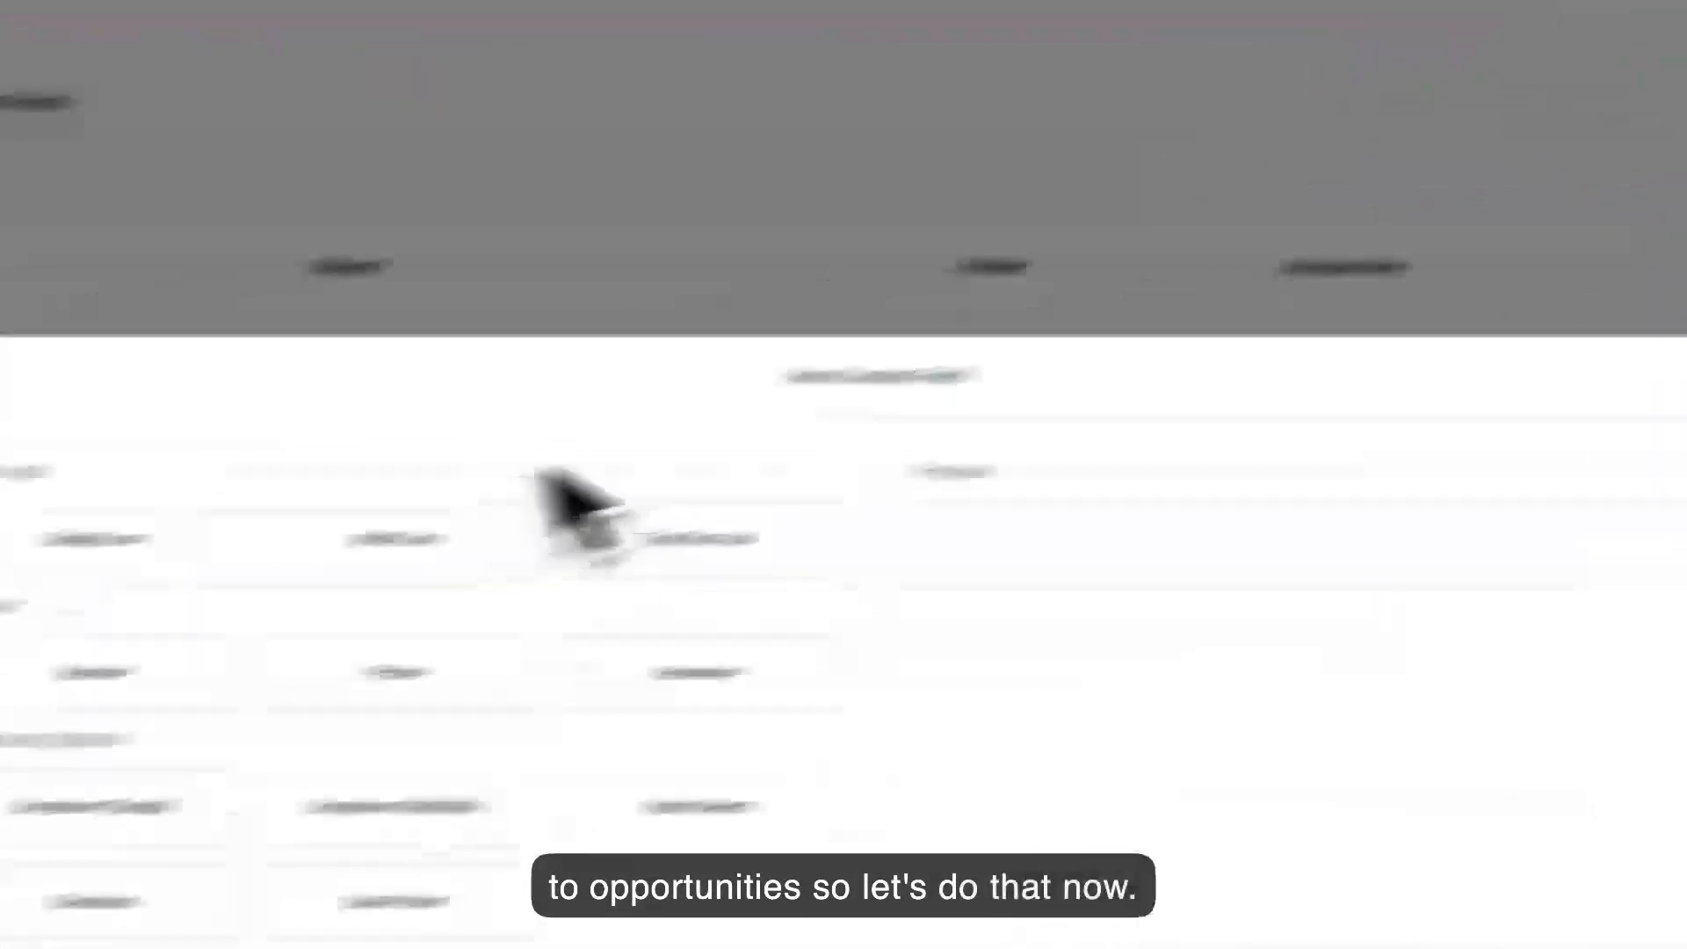
left_click(526, 475)
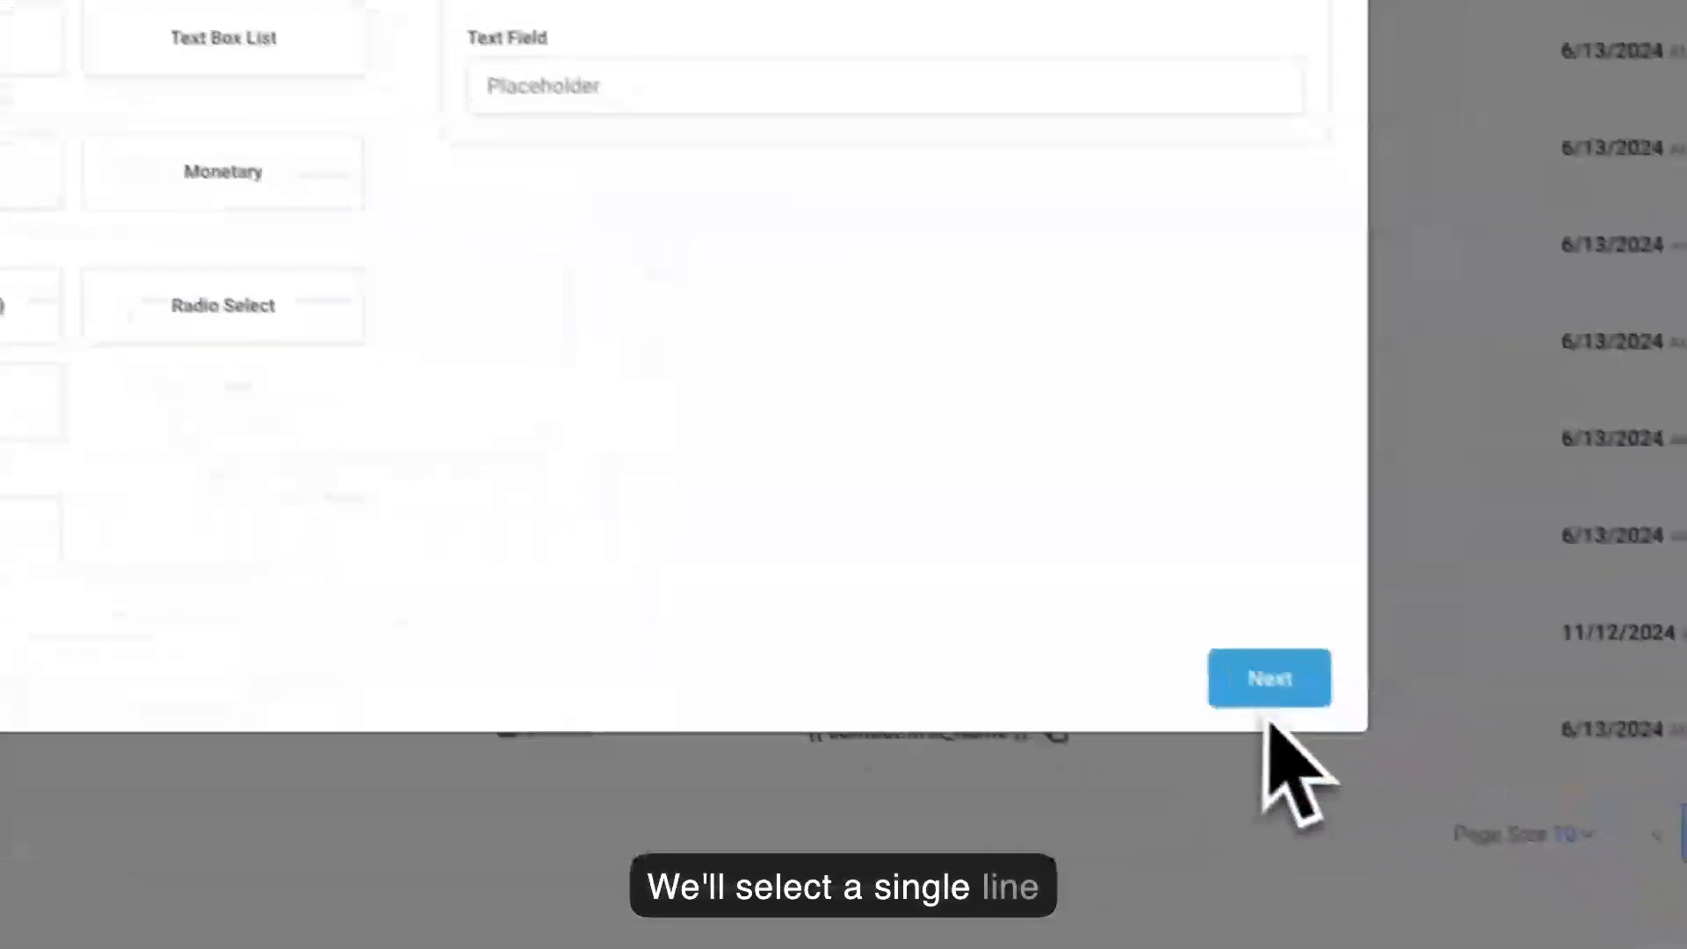
left_click(1270, 681)
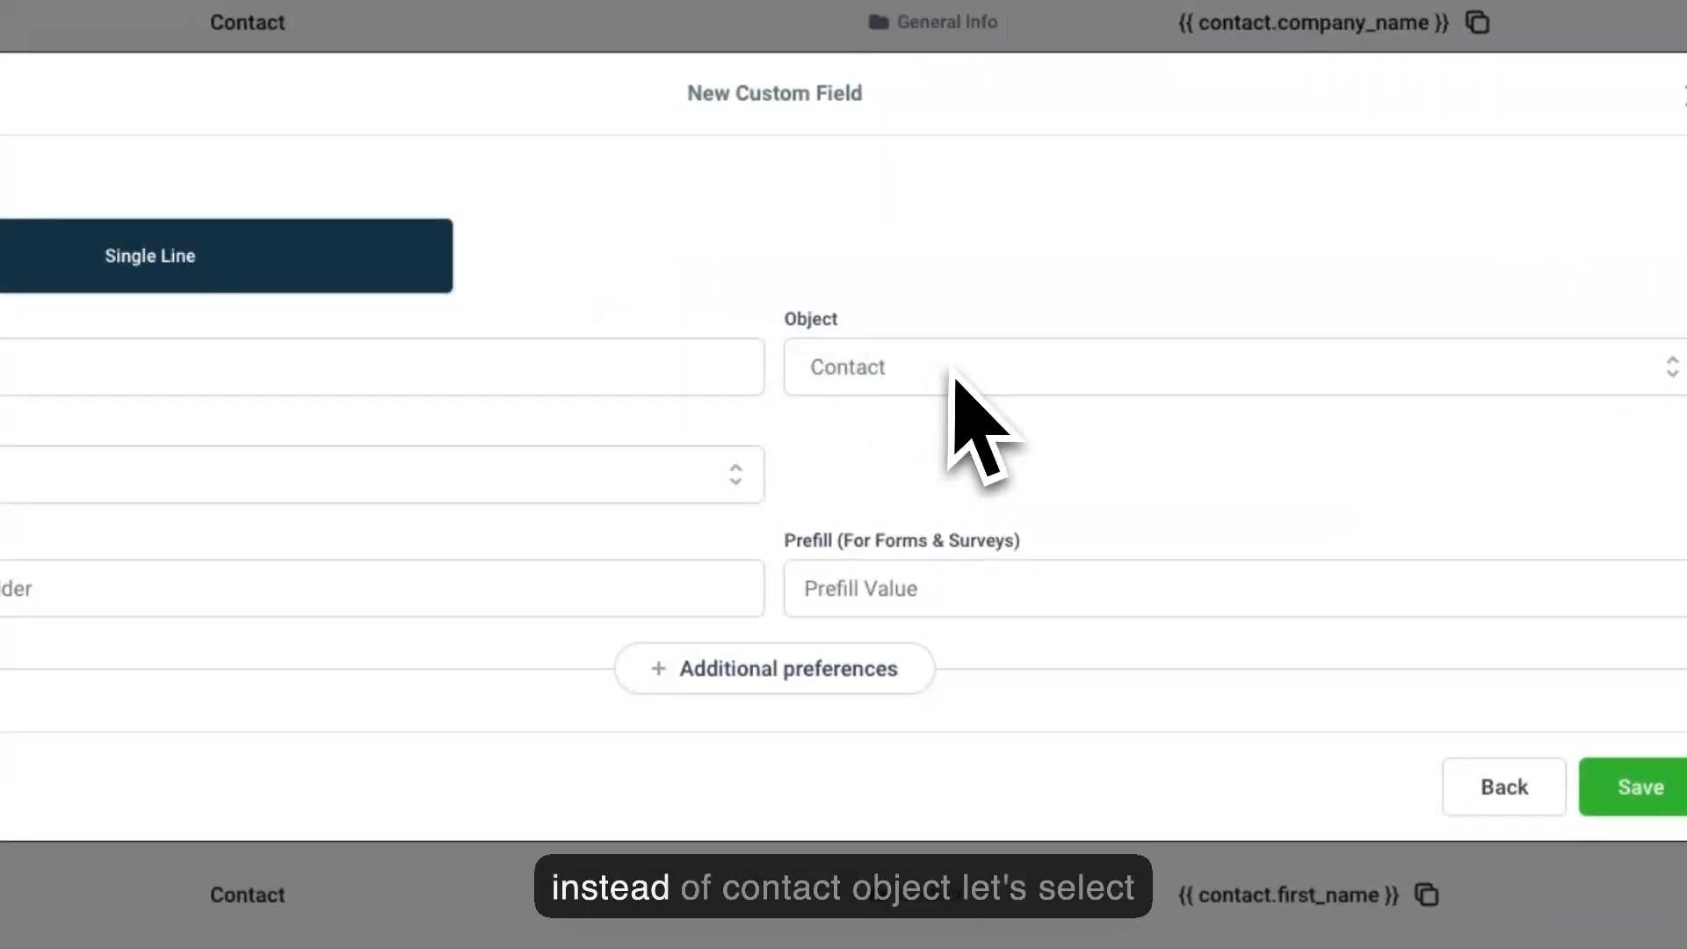
left_click(958, 378)
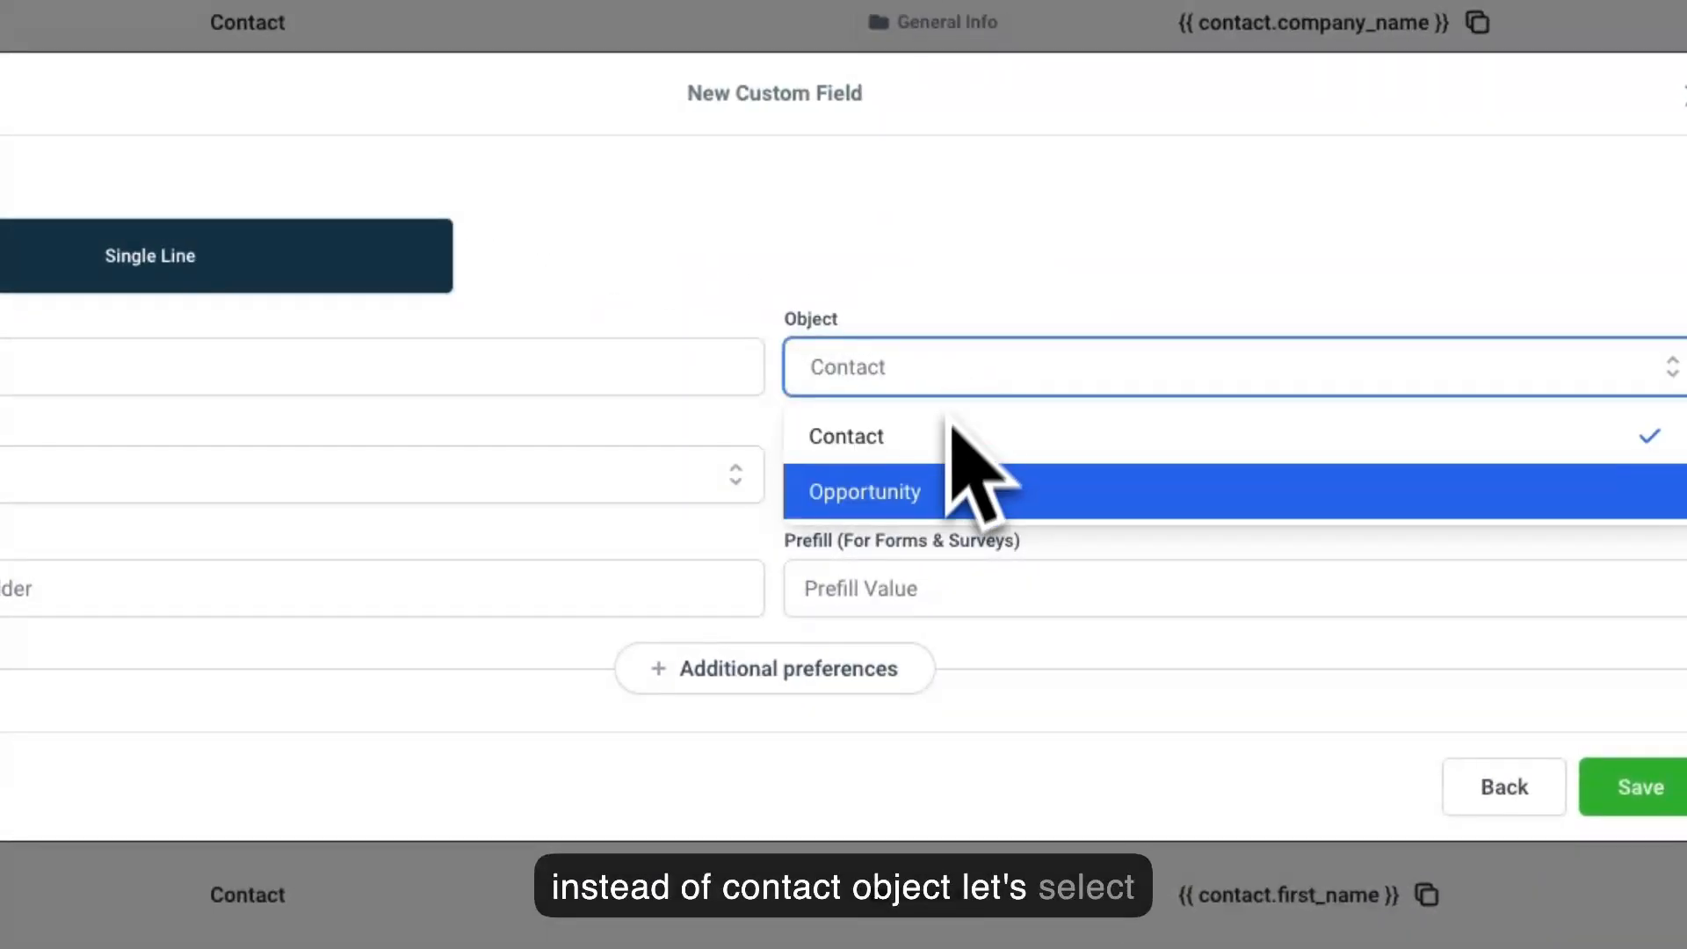
left_click(917, 482)
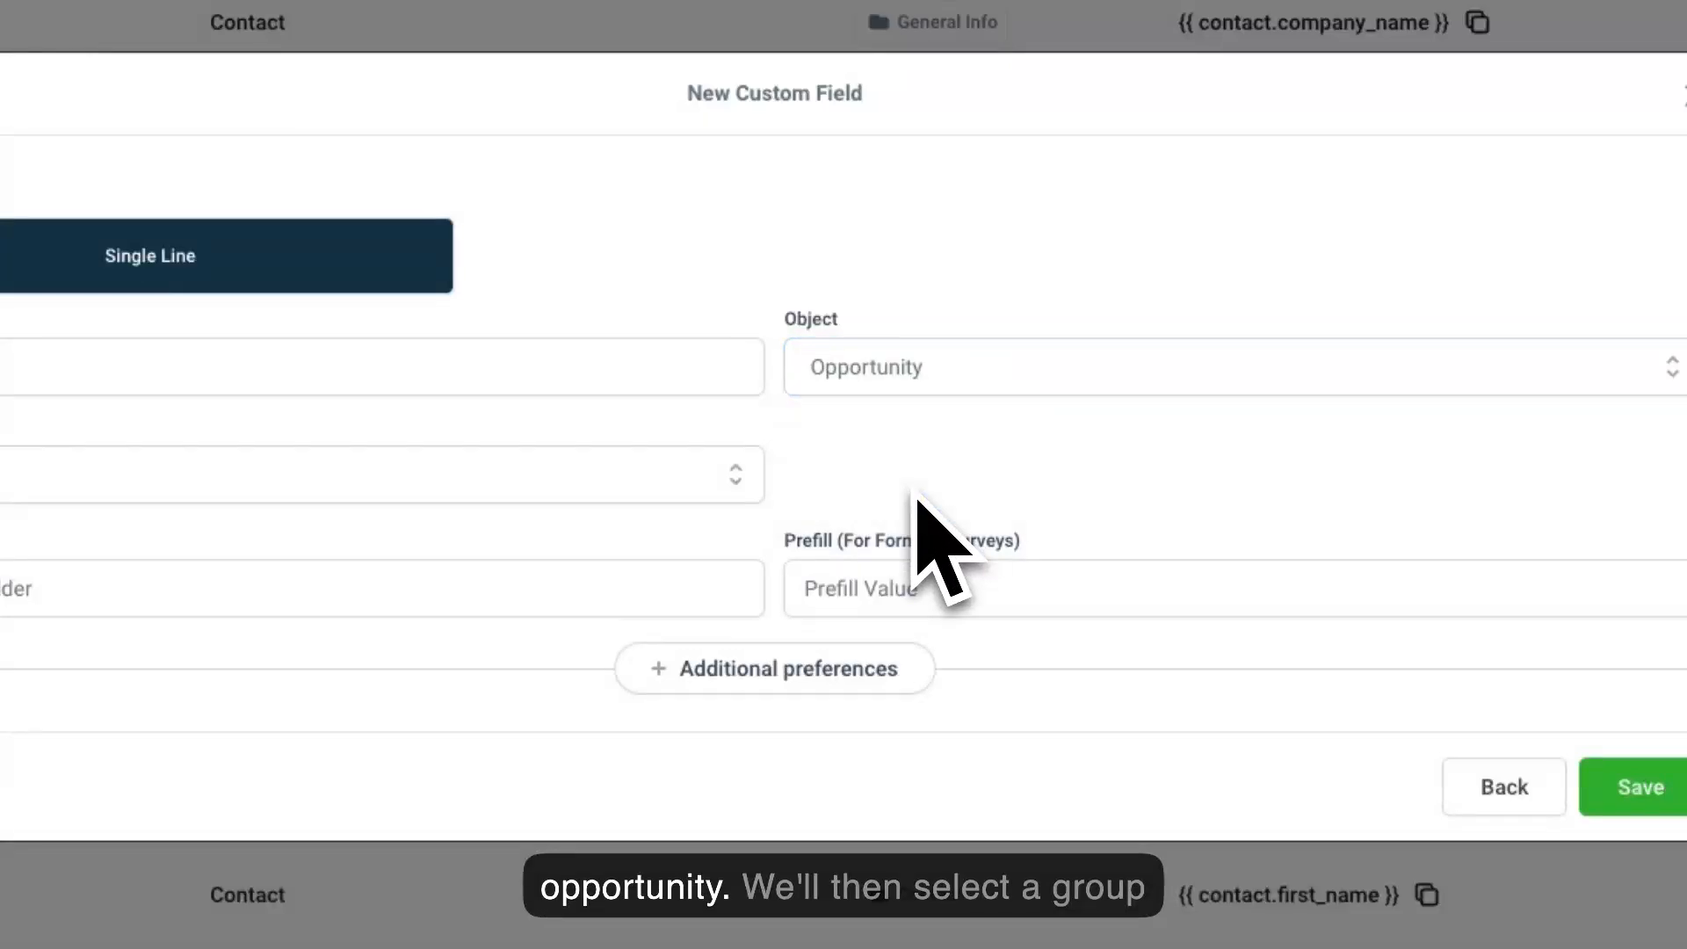
left_click(682, 478)
left_click(452, 540)
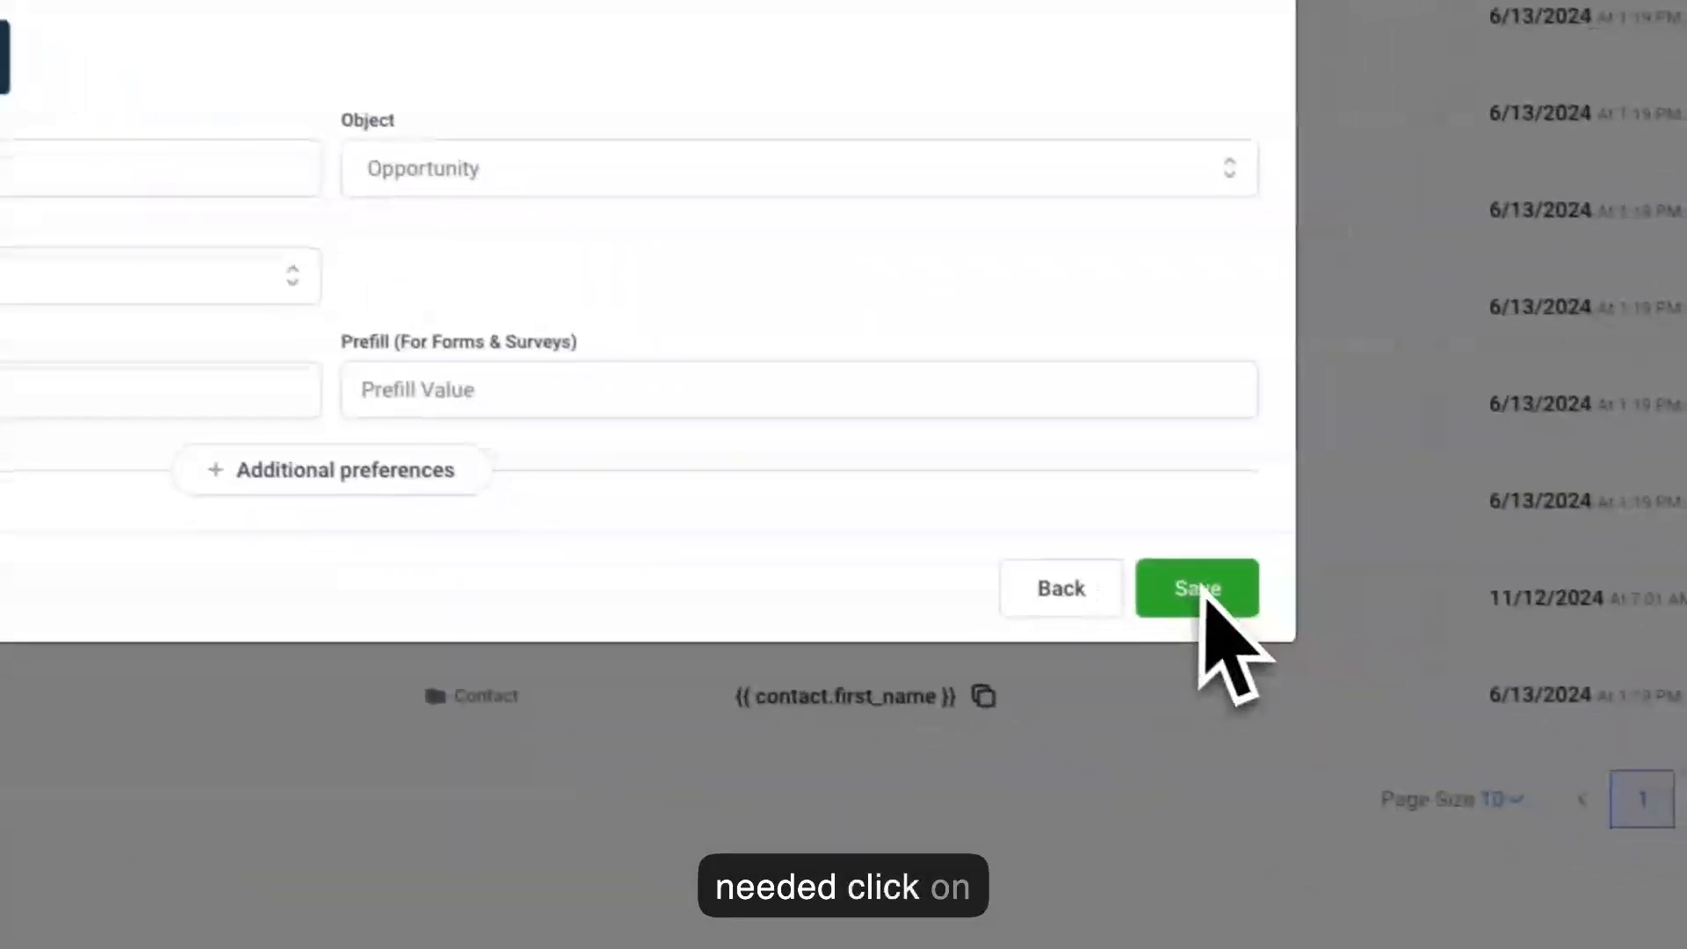
left_click(1651, 790)
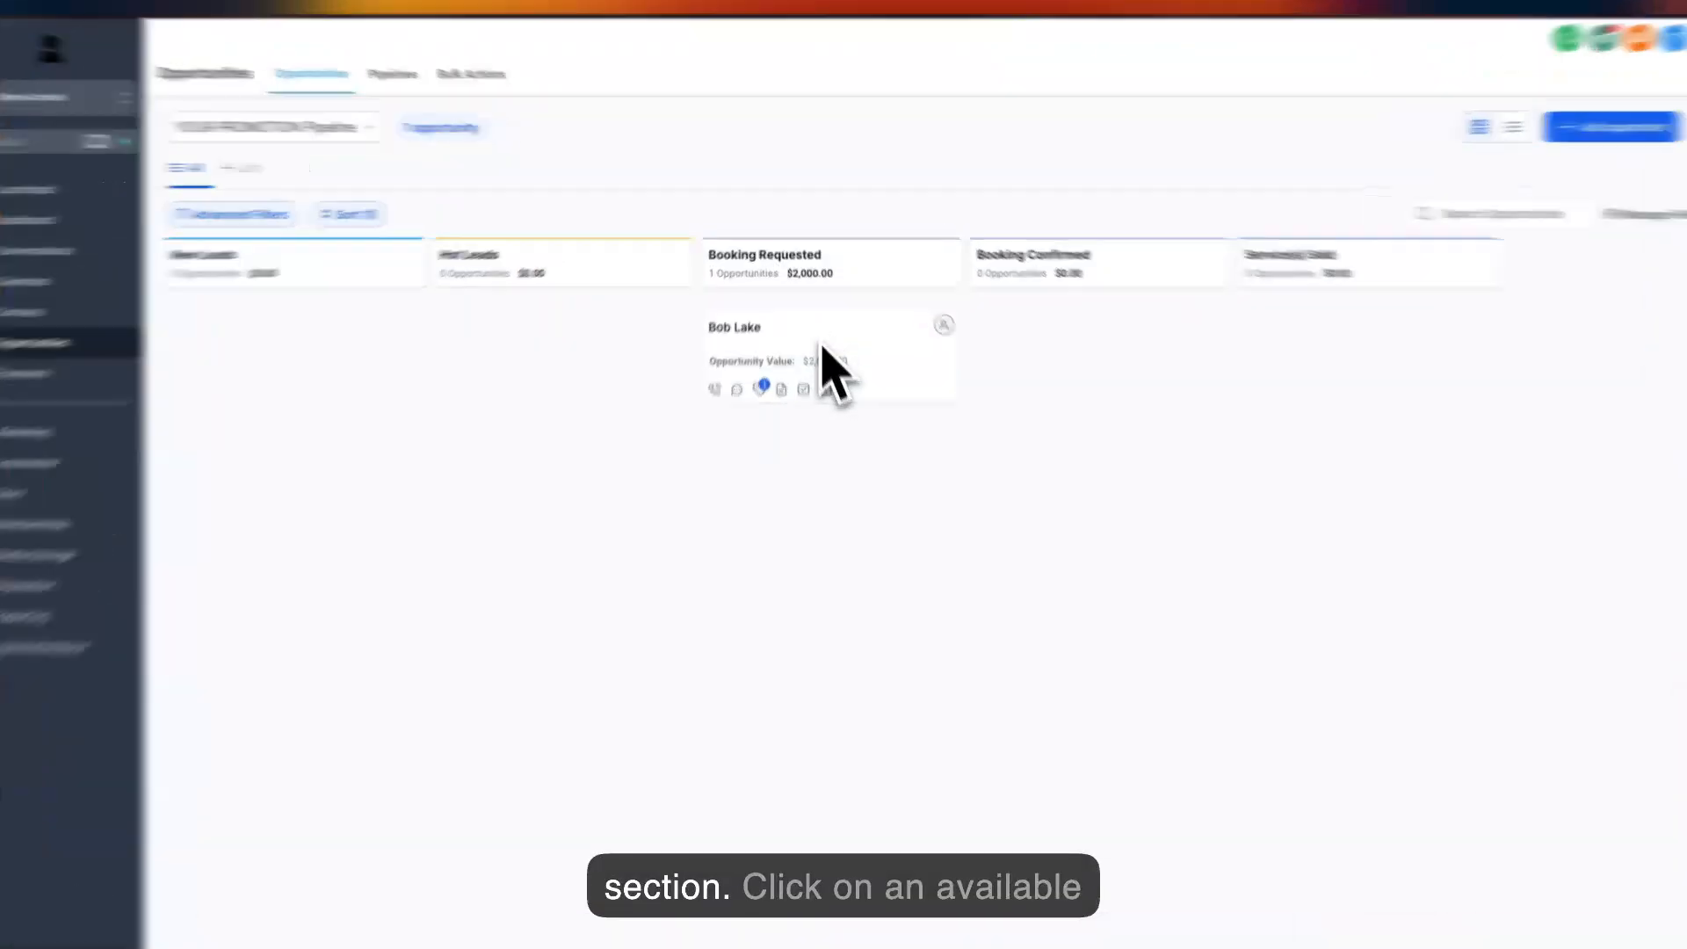
Open the opportunity in the Booking Requested stage and look through its details, appointment, tasks and notes sections.
left_click(821, 338)
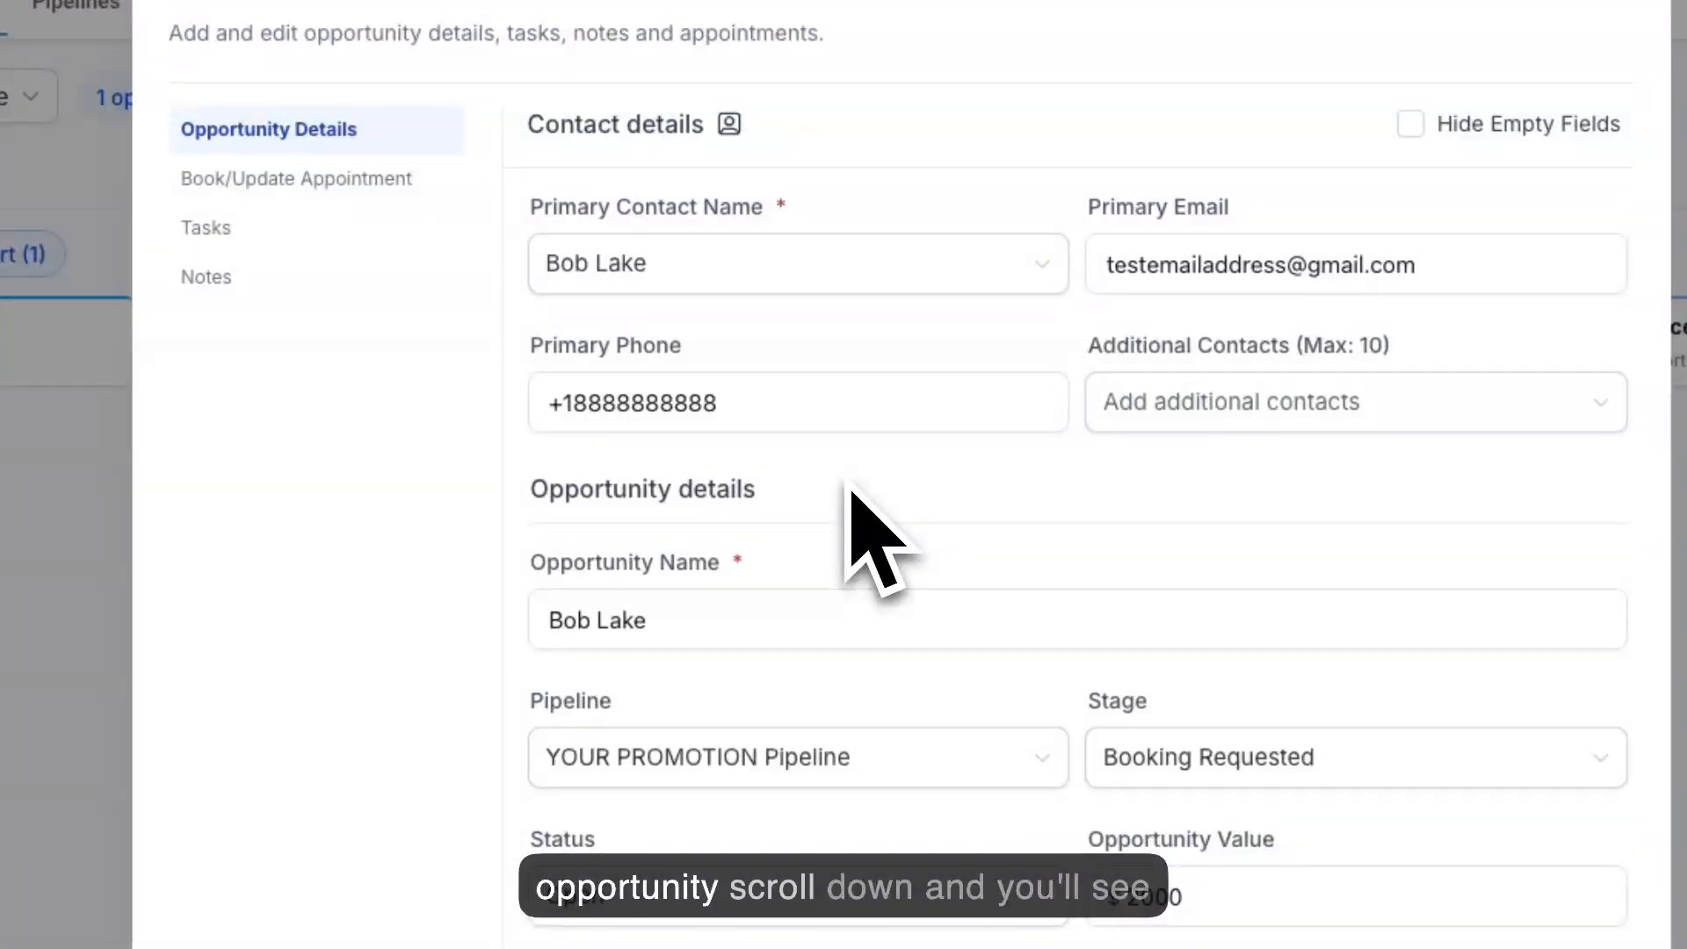
scroll(848, 488, "down", 2)
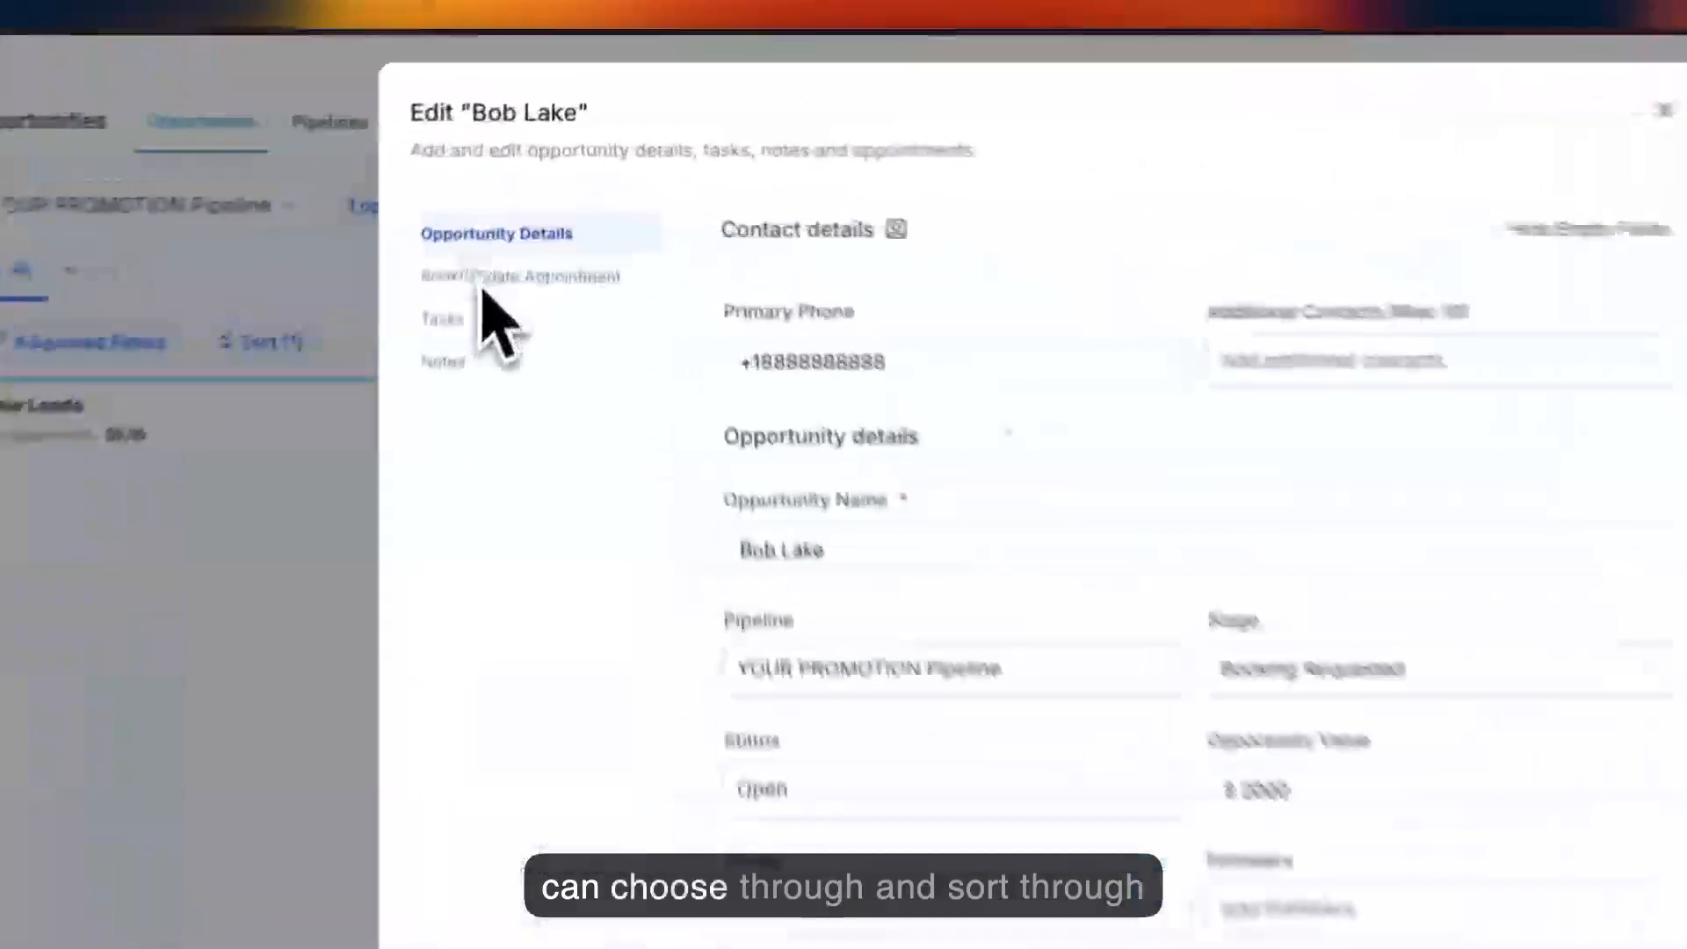
left_click(520, 174)
left_click(509, 200)
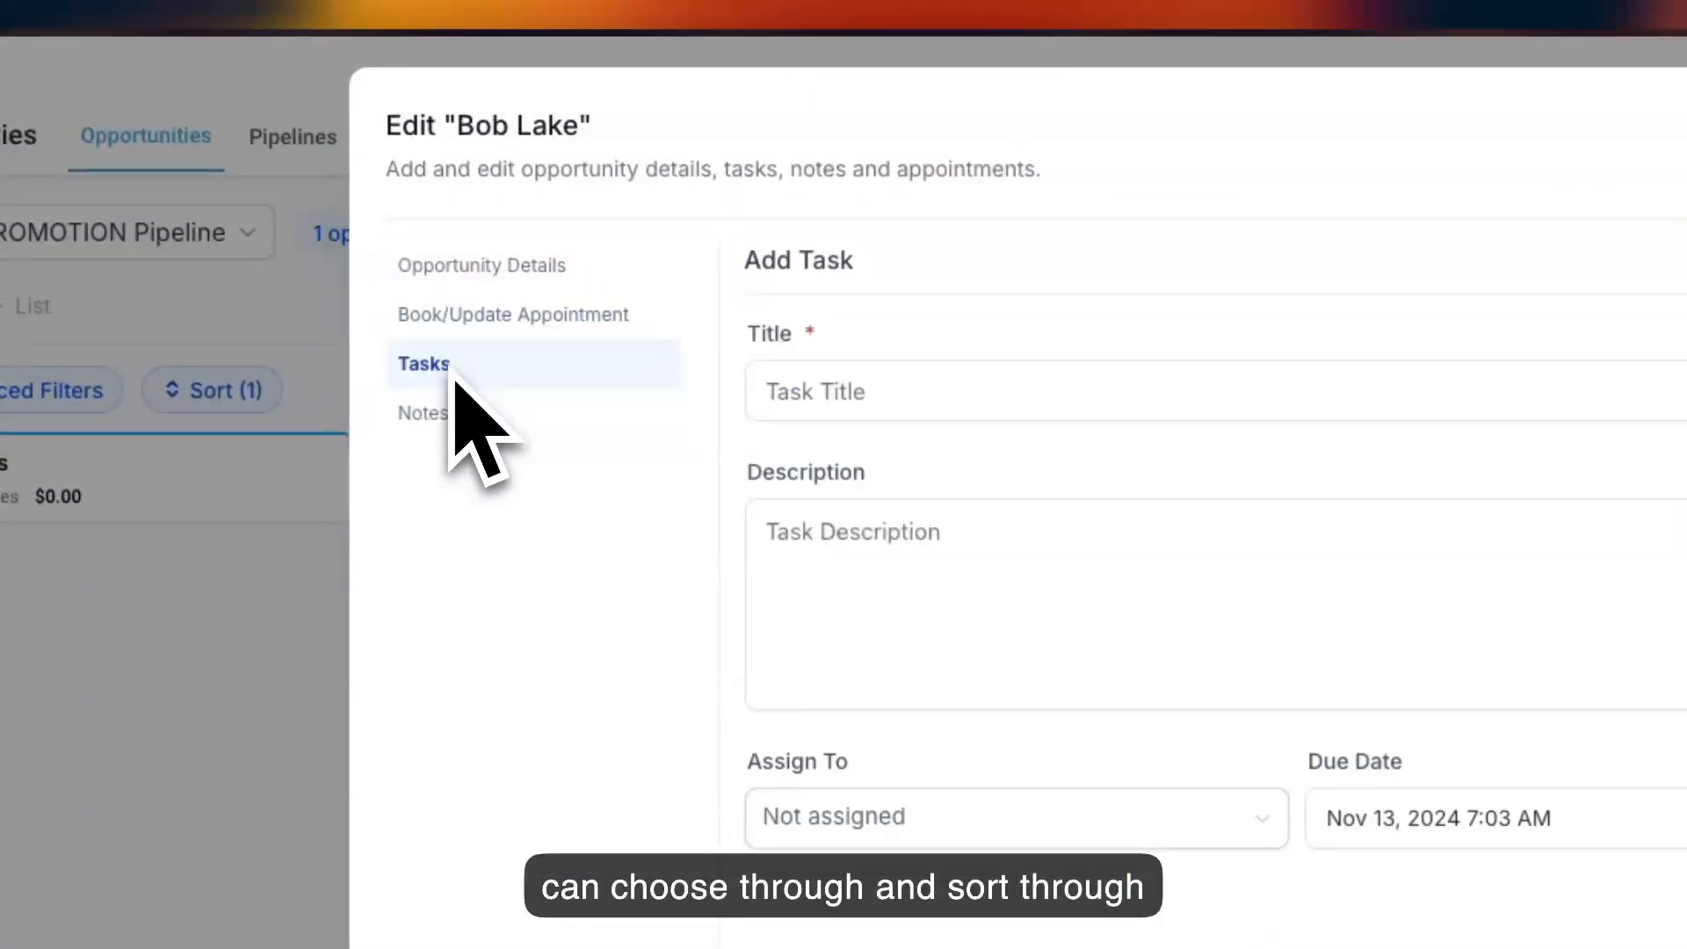
left_click(513, 268)
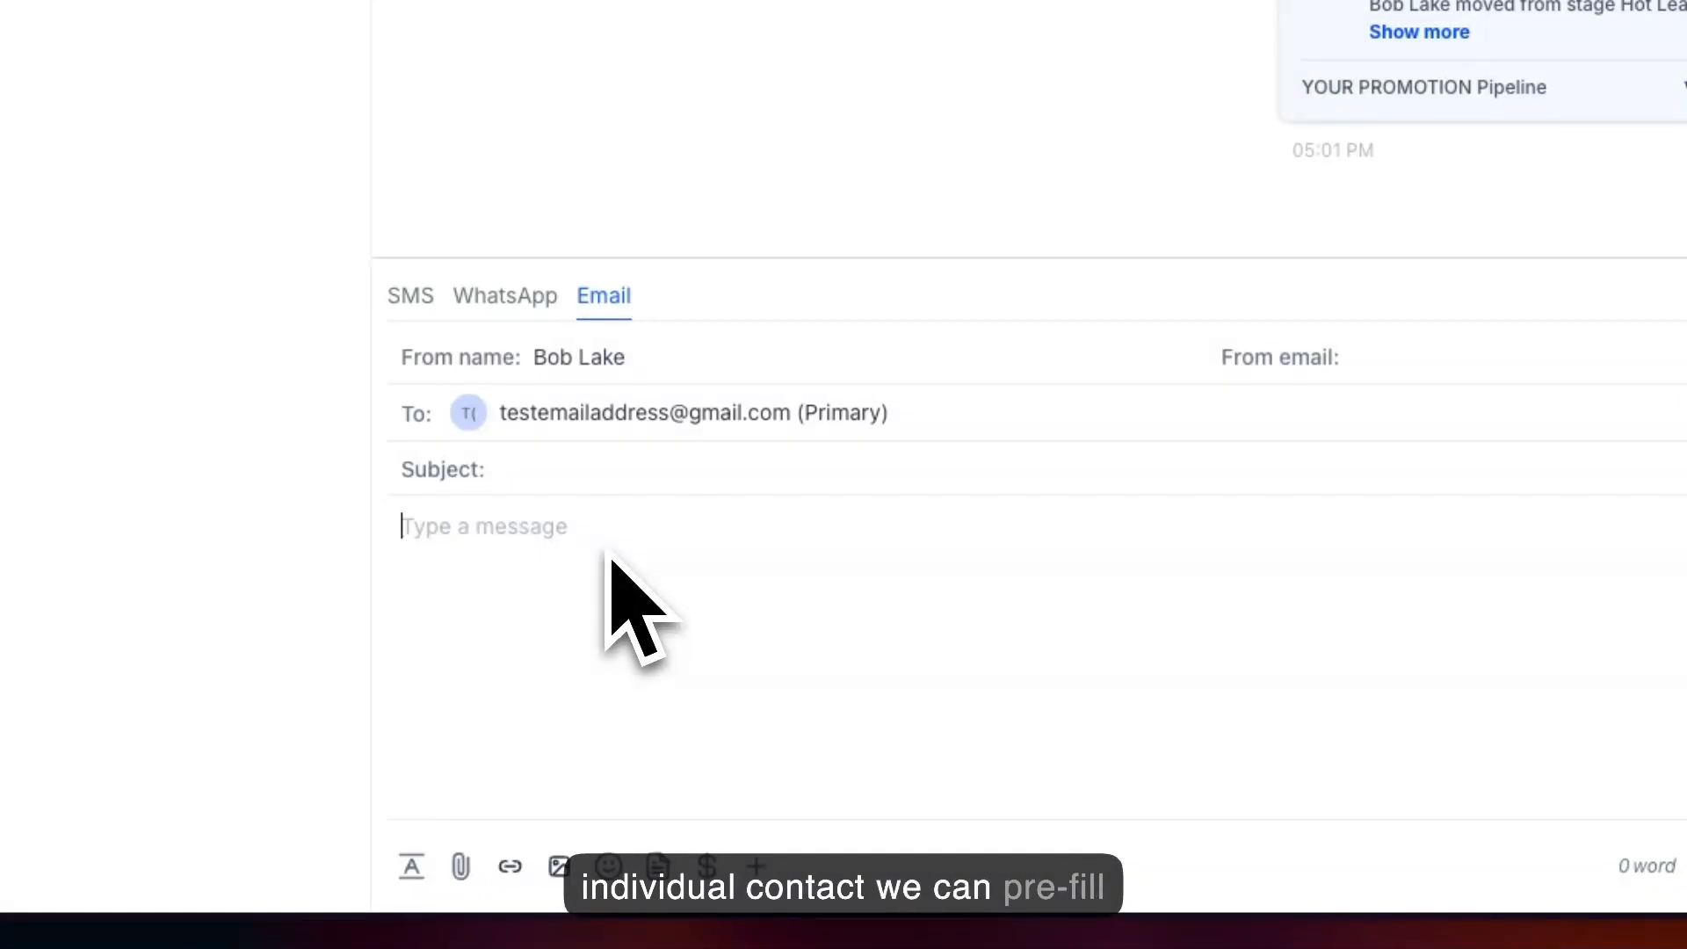
Insert the contact's Email and Full Name custom values into the body of the email message.
left_click(764, 878)
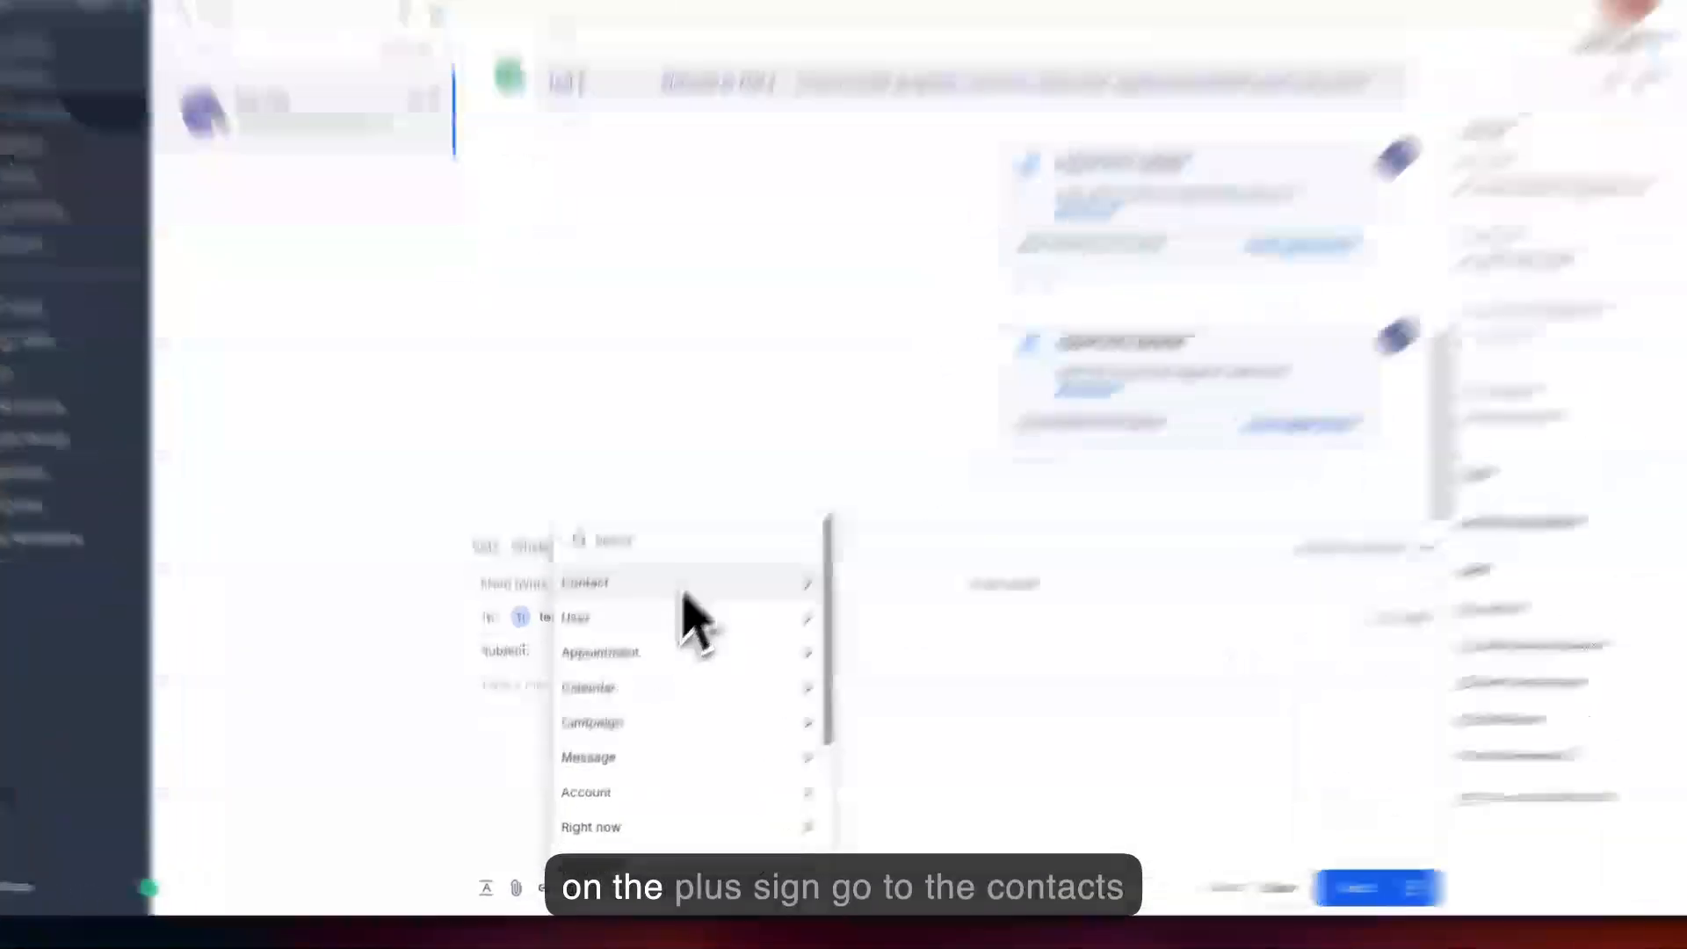
left_click(668, 646)
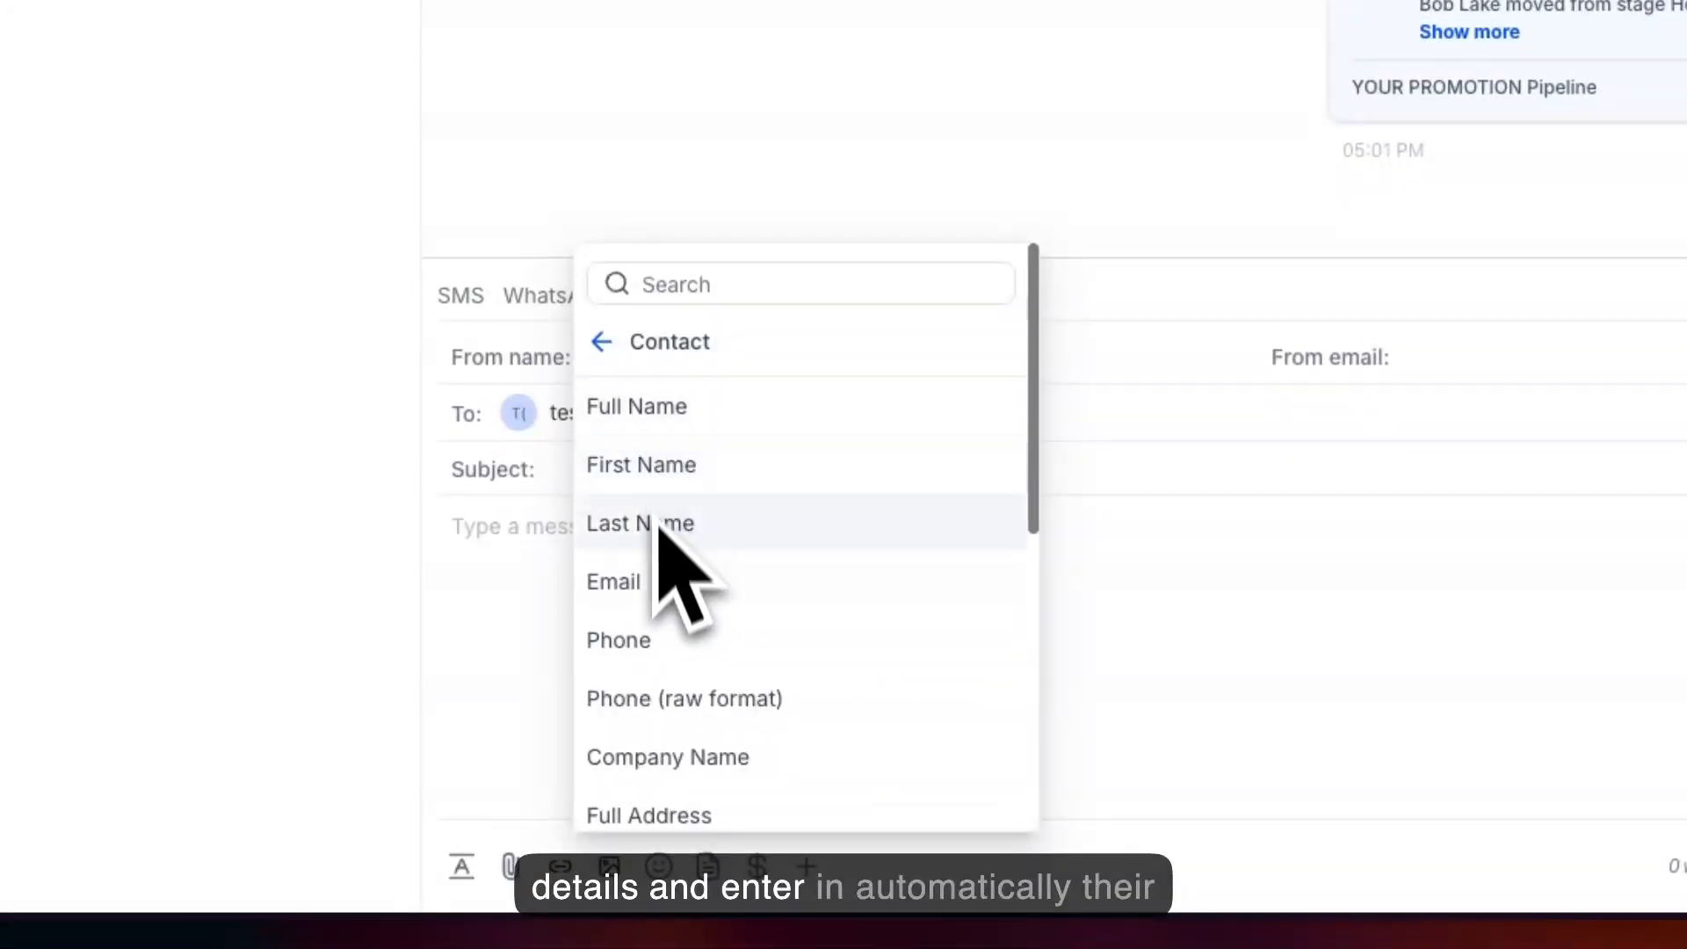
left_click(659, 599)
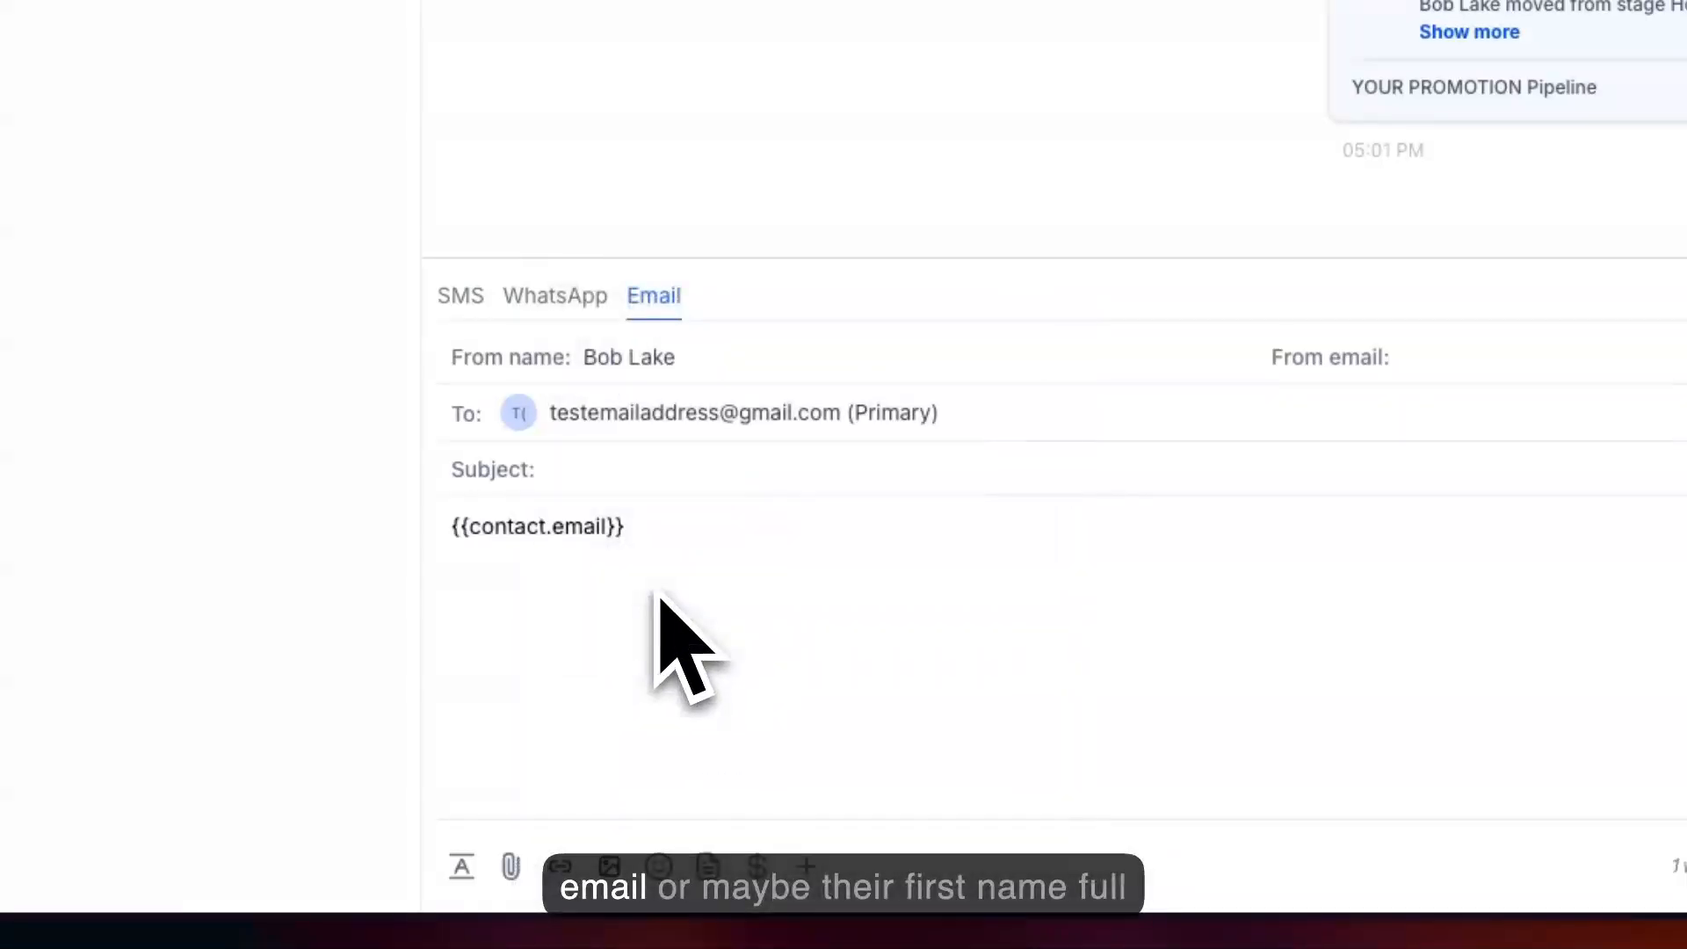
left_click(857, 866)
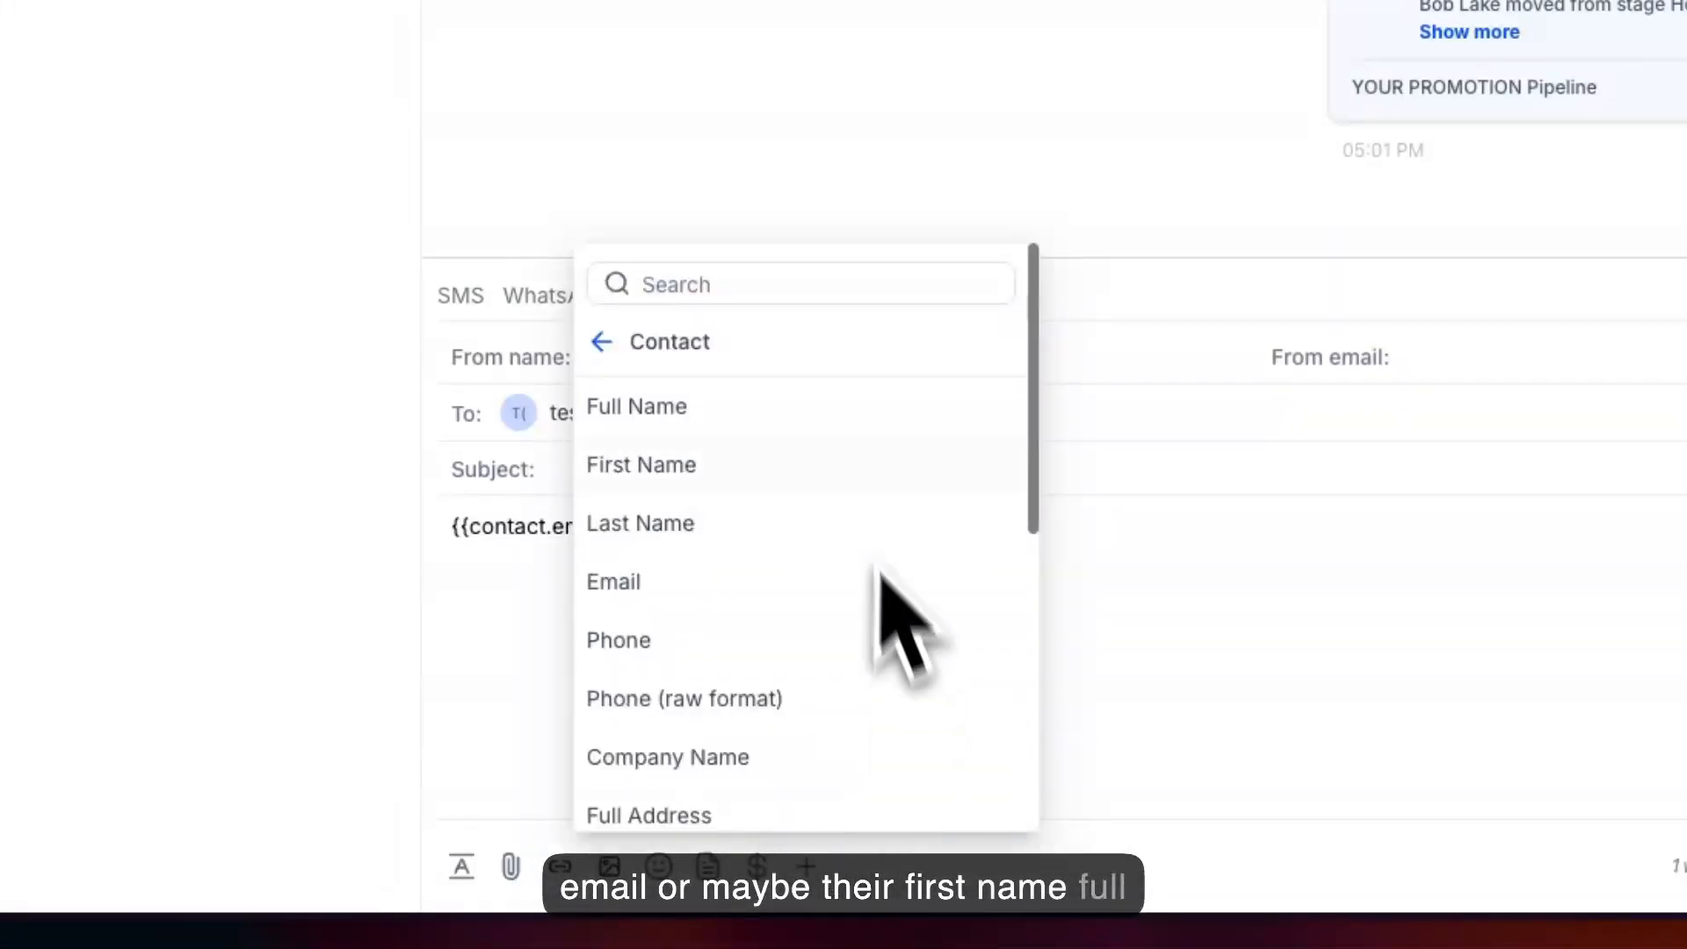
left_click(733, 410)
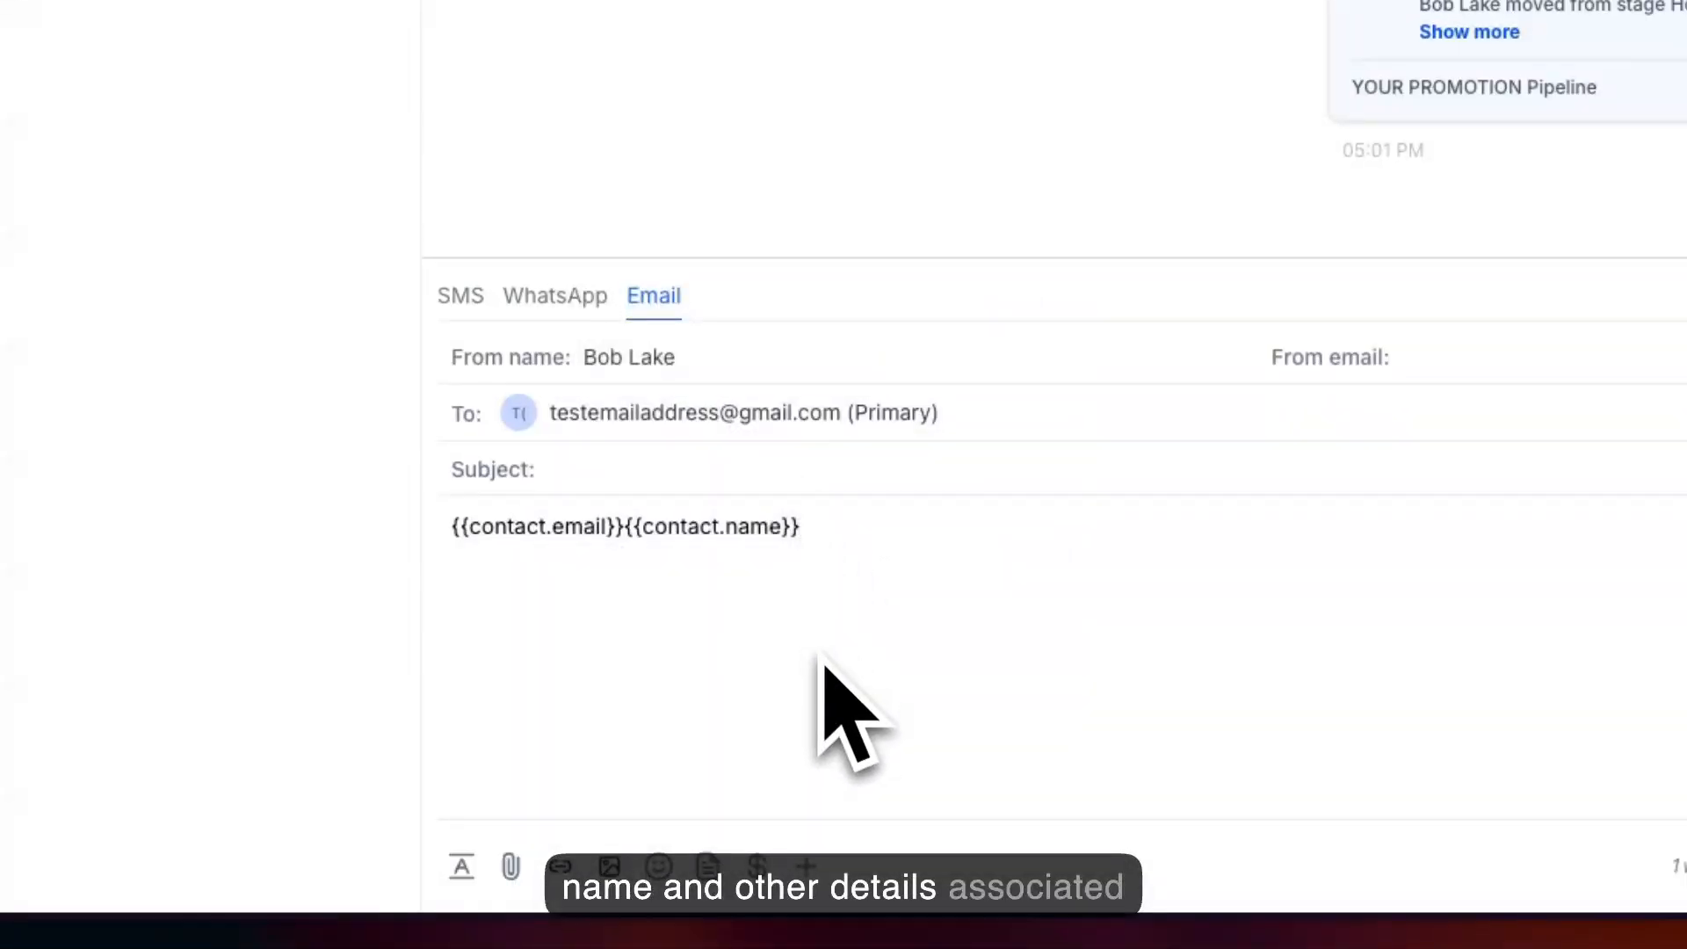
Add the Puppy Name value from the contact's custom fields to the email body and highlight the inserted placeholder.
left_click(808, 870)
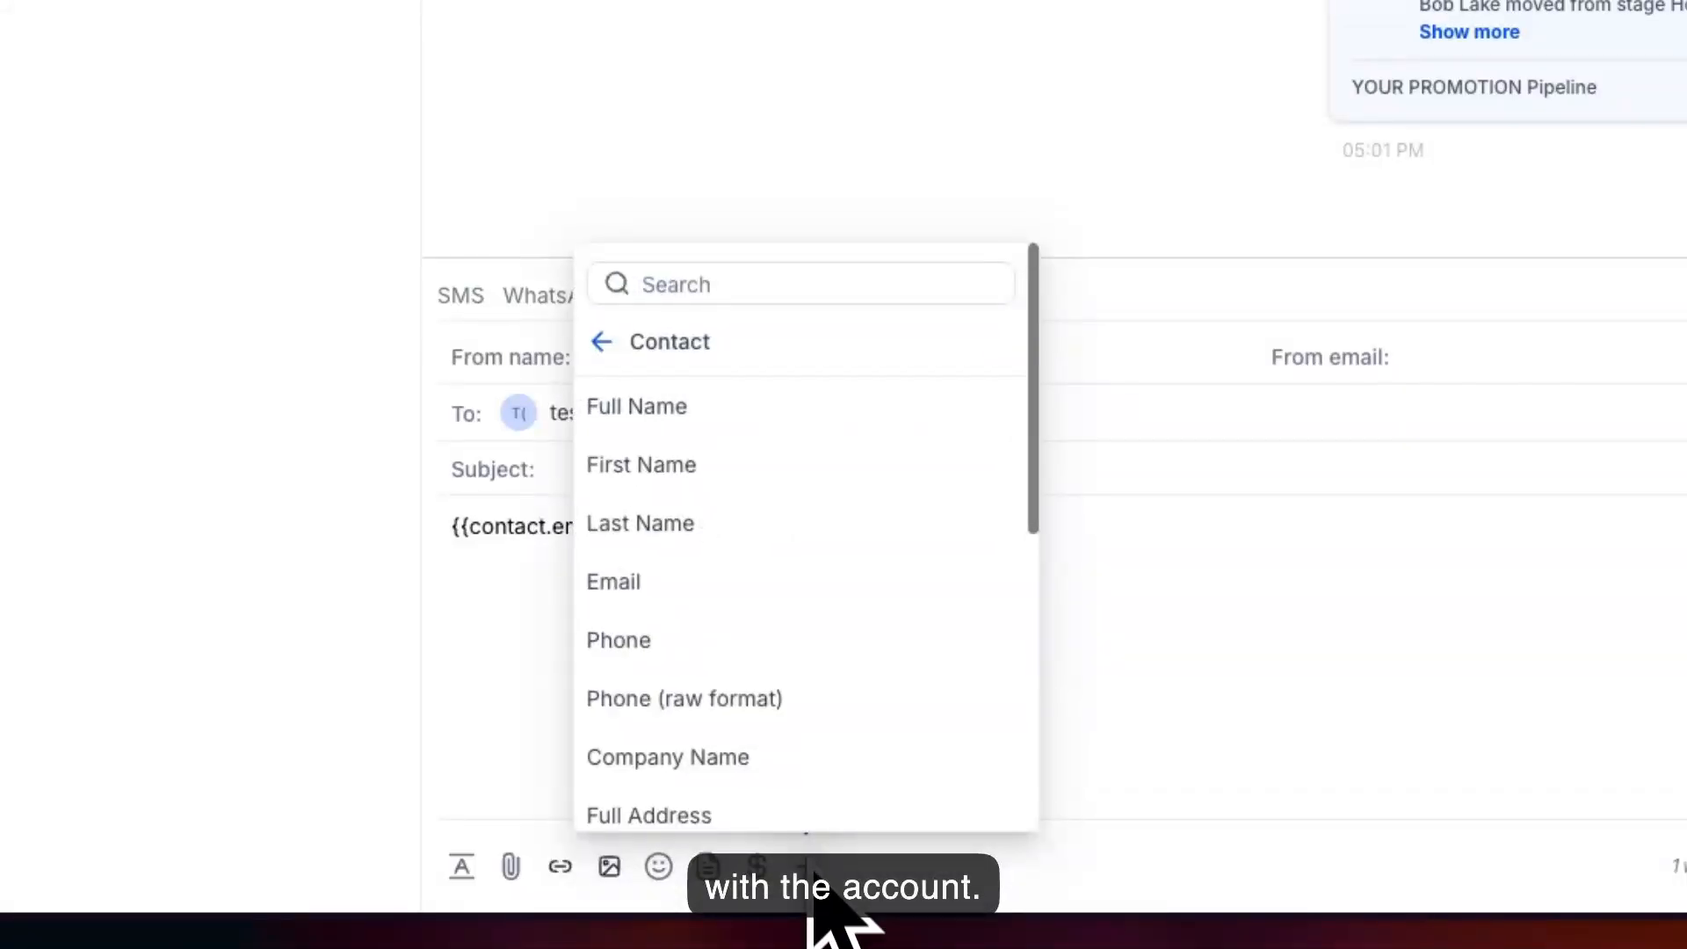
left_click(601, 341)
left_click(607, 349)
scroll(787, 756, "down", 5)
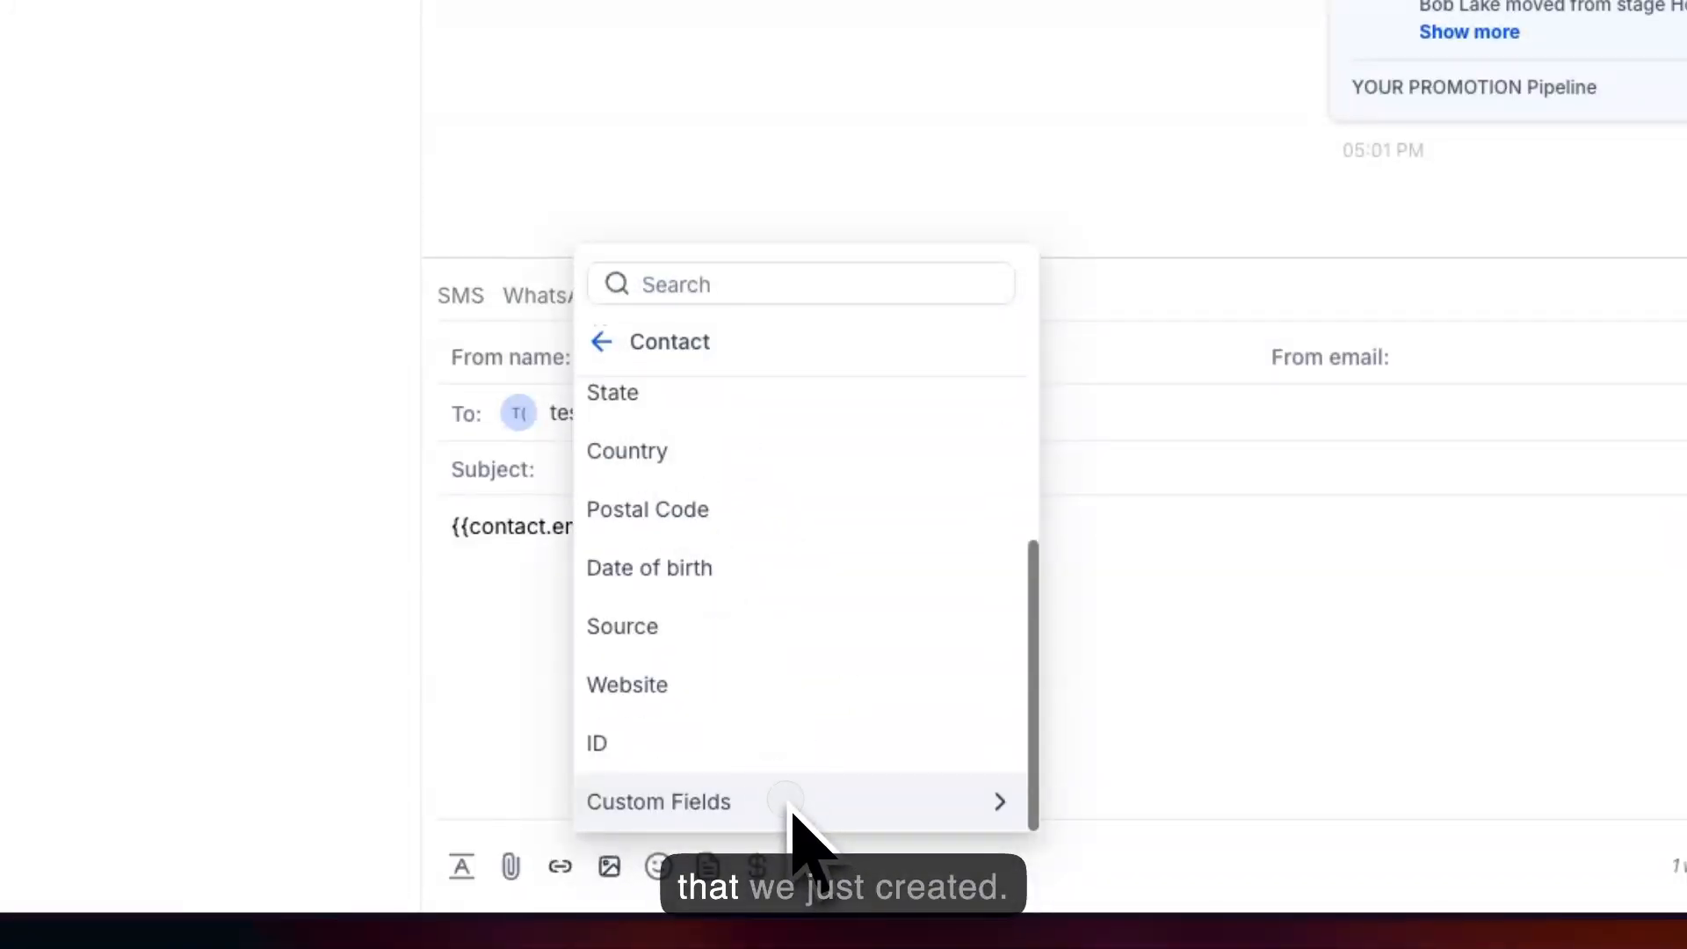
left_click(791, 802)
left_click(842, 804)
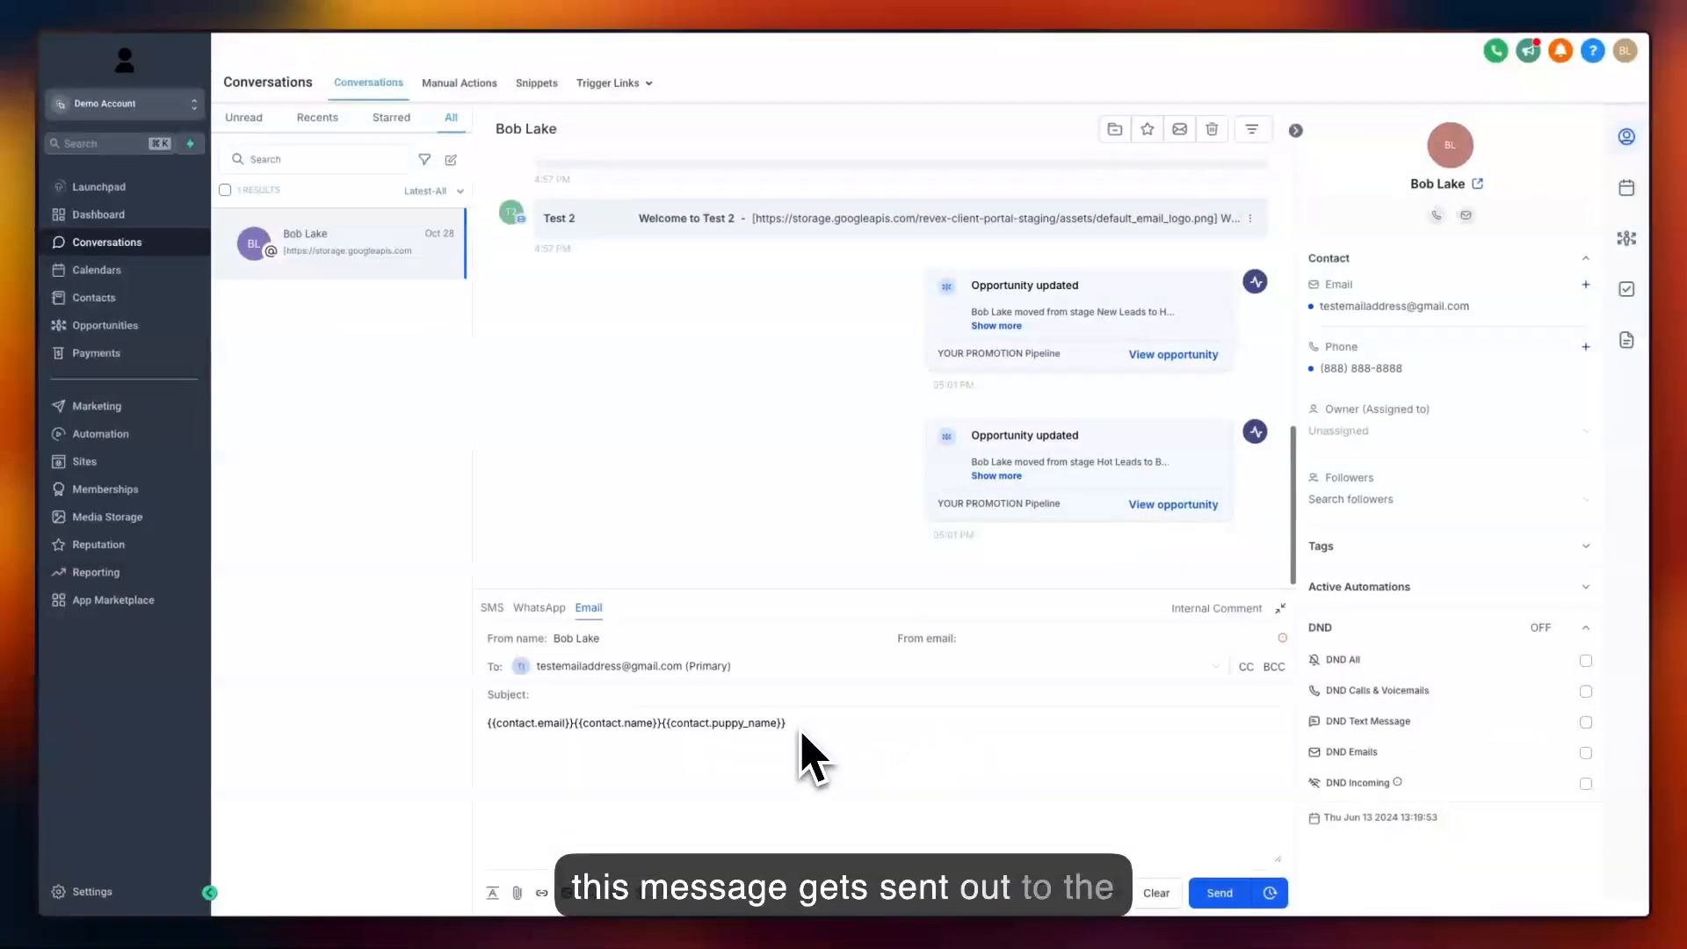
left_click_drag(799, 736, 666, 735)
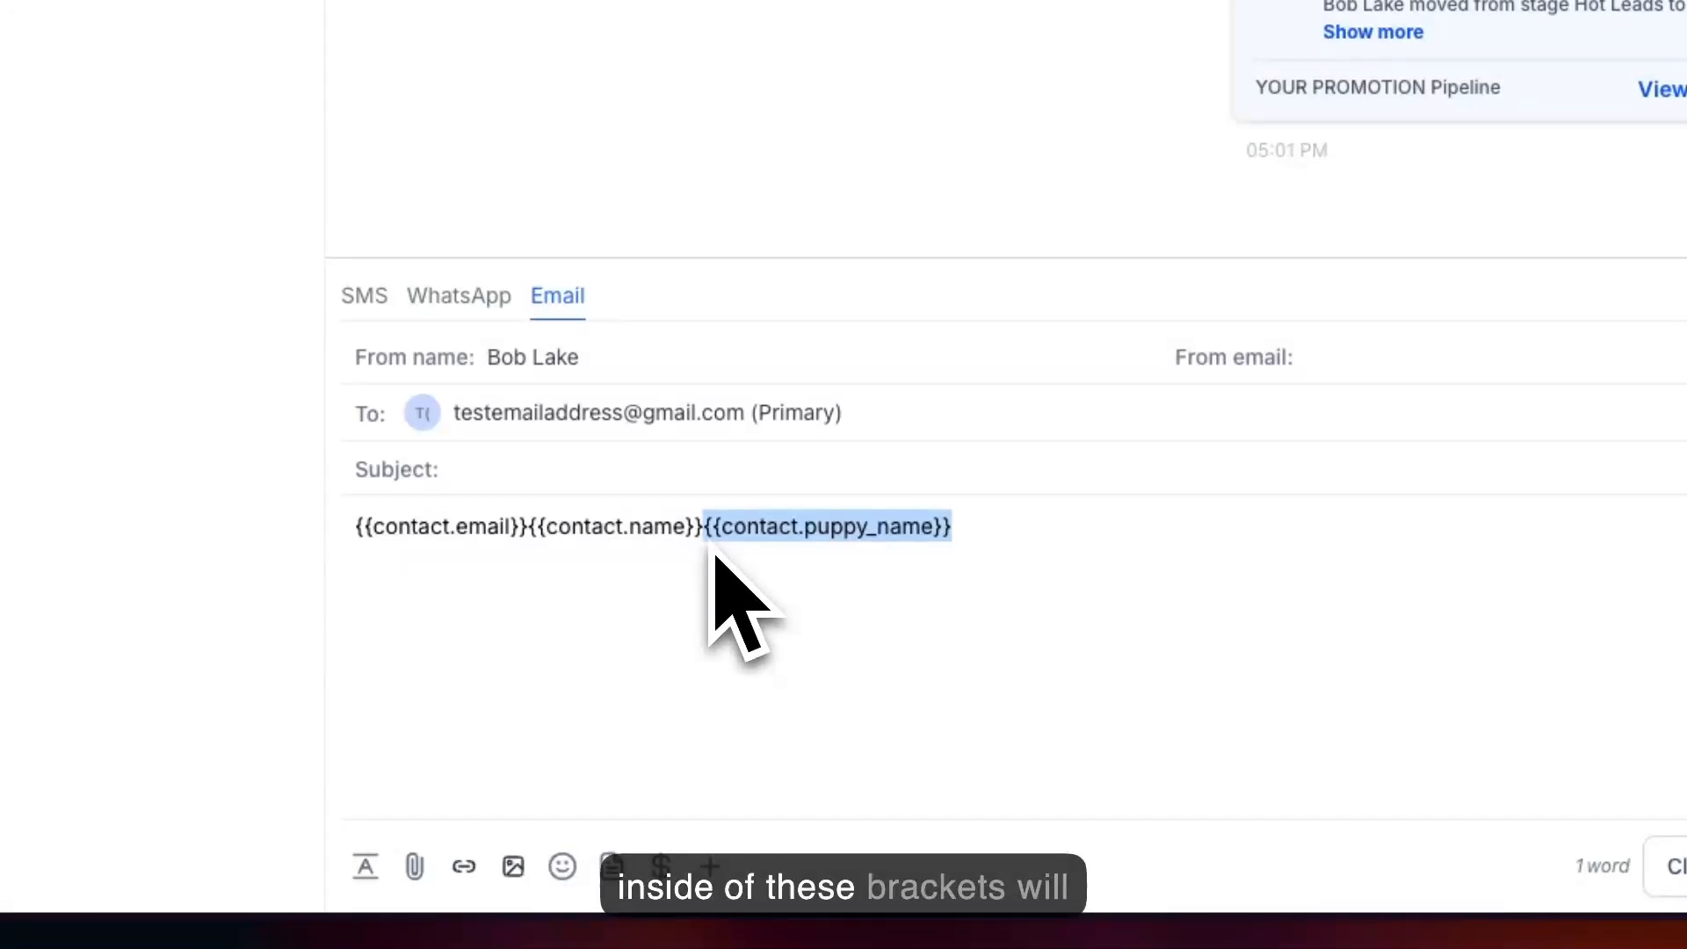